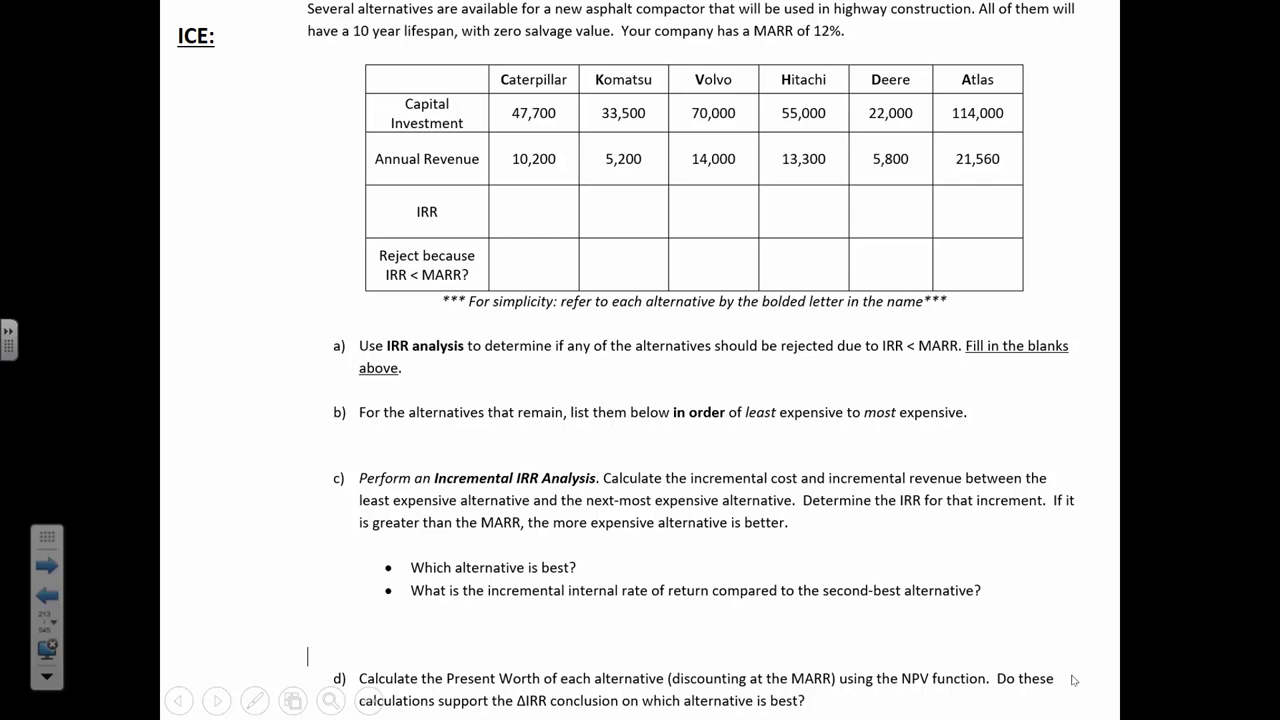
End the slide show, switch to the ICE 15 Solution workbook in Excel, maximize it and enlarge Sheet1 to 140%.
key(Escape)
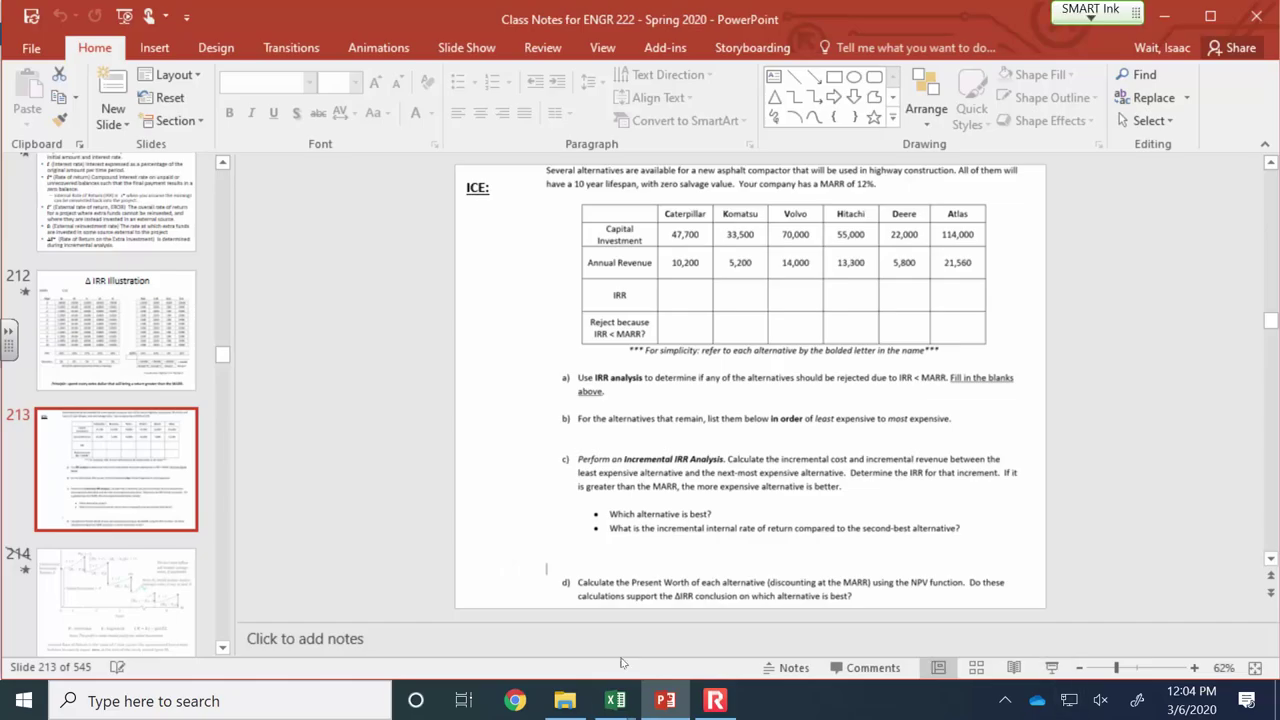
mouse_move(615, 700)
click(674, 645)
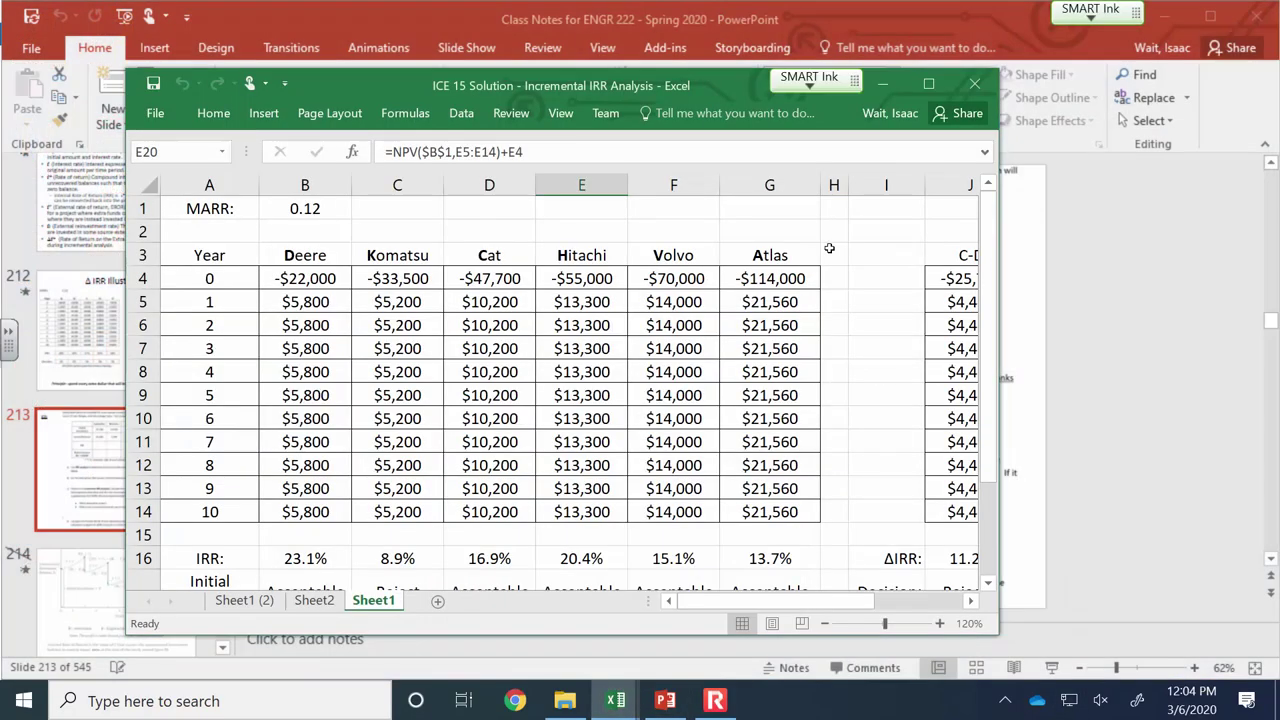
click(937, 83)
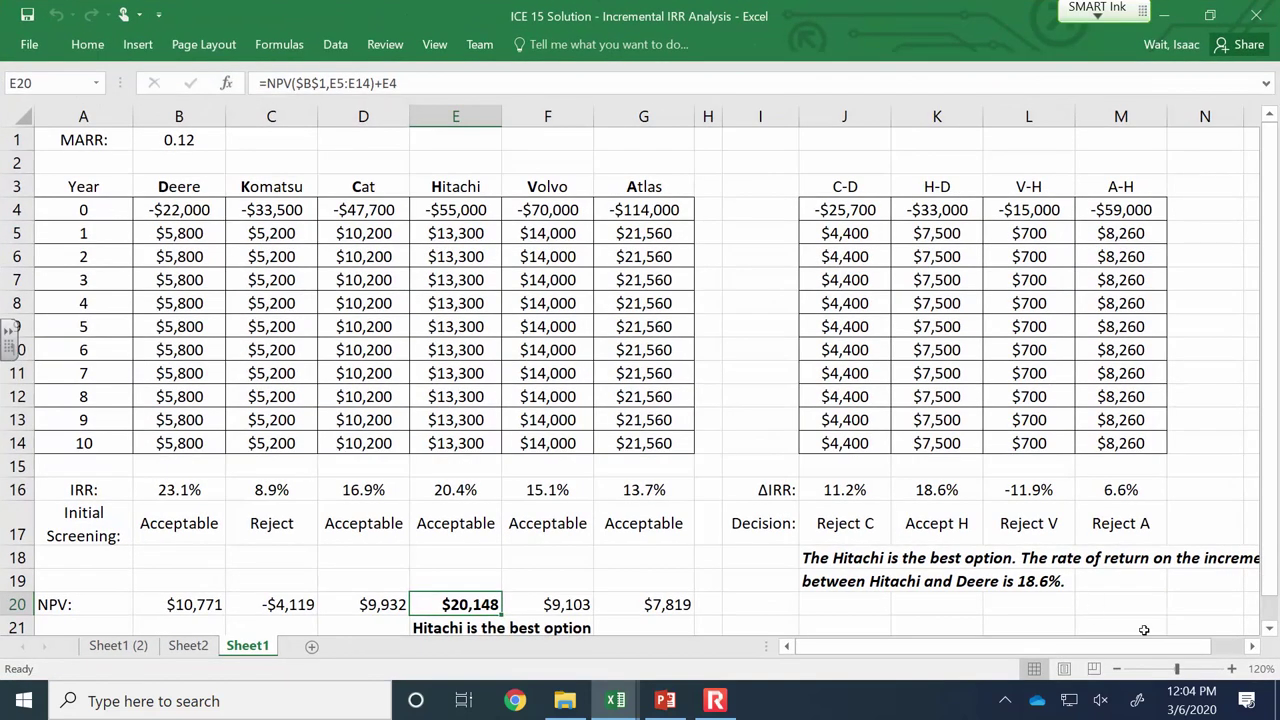
click(1233, 669)
click(1233, 669)
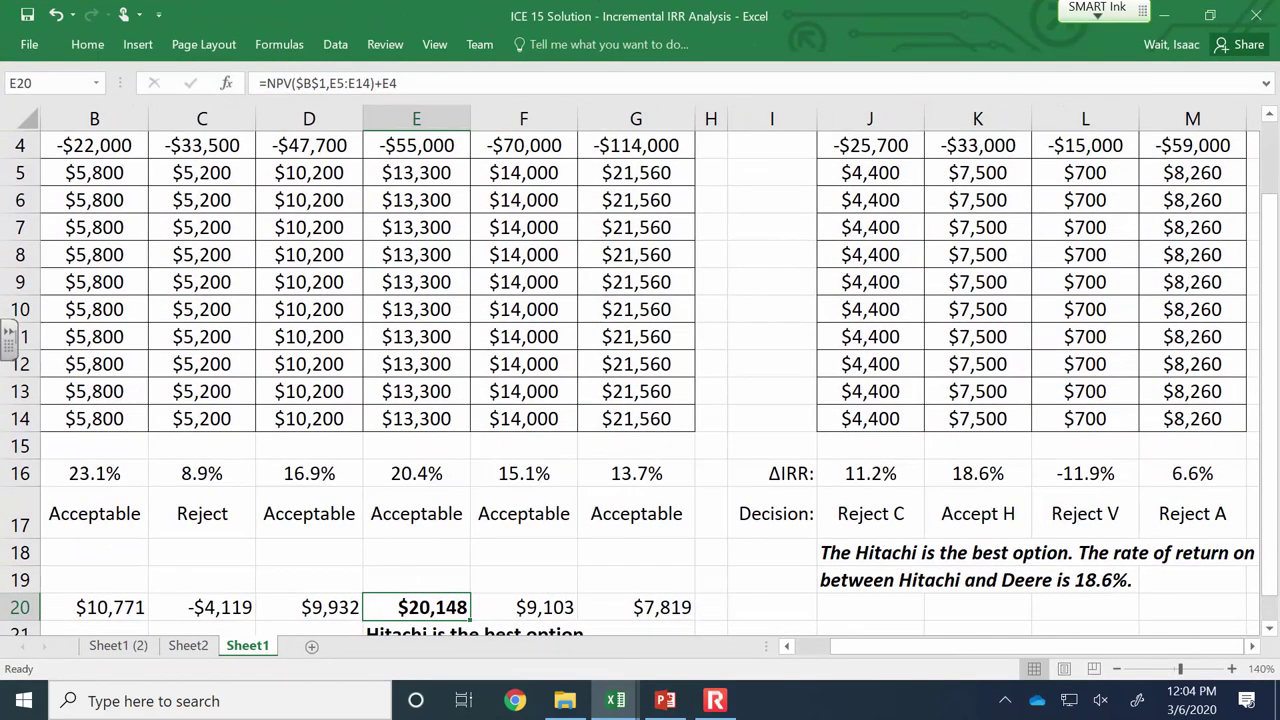
drag(874, 647, 860, 647)
scroll(714, 555, up, 1)
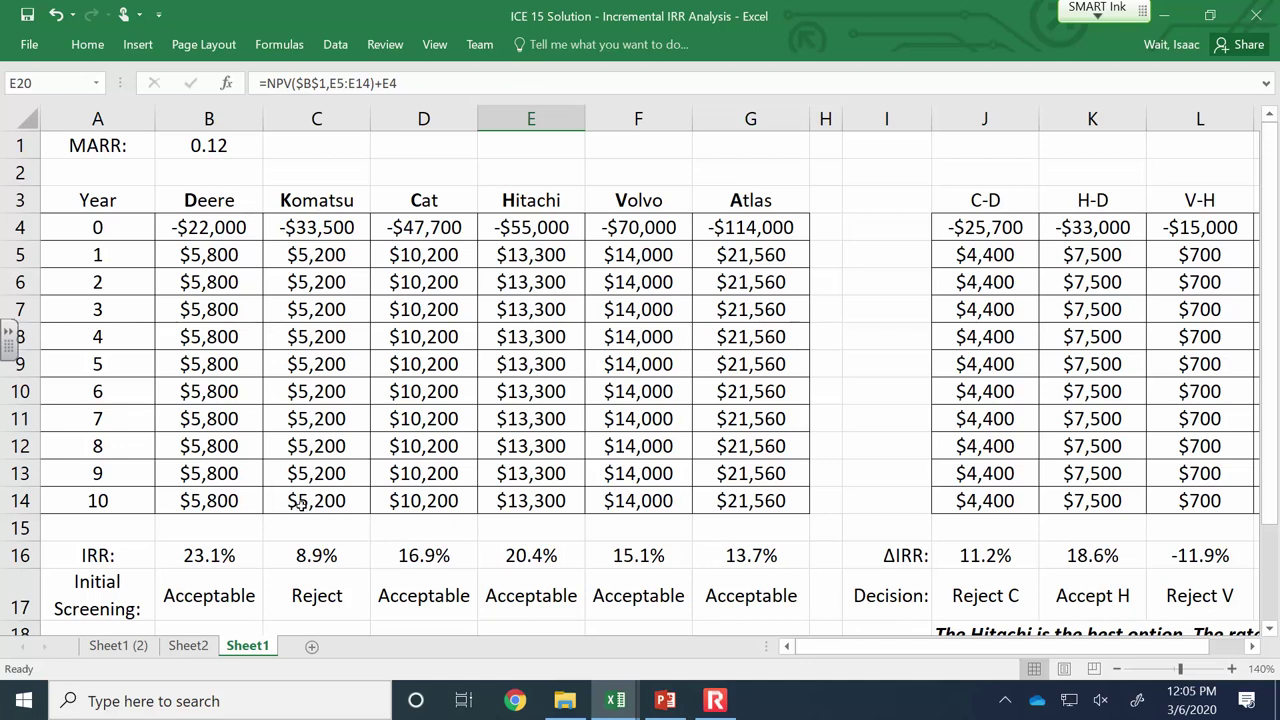
Check Komatsu's IRR against the MARR and review the headings of the remaining alternatives from Deere to Atlas.
click(304, 553)
click(197, 140)
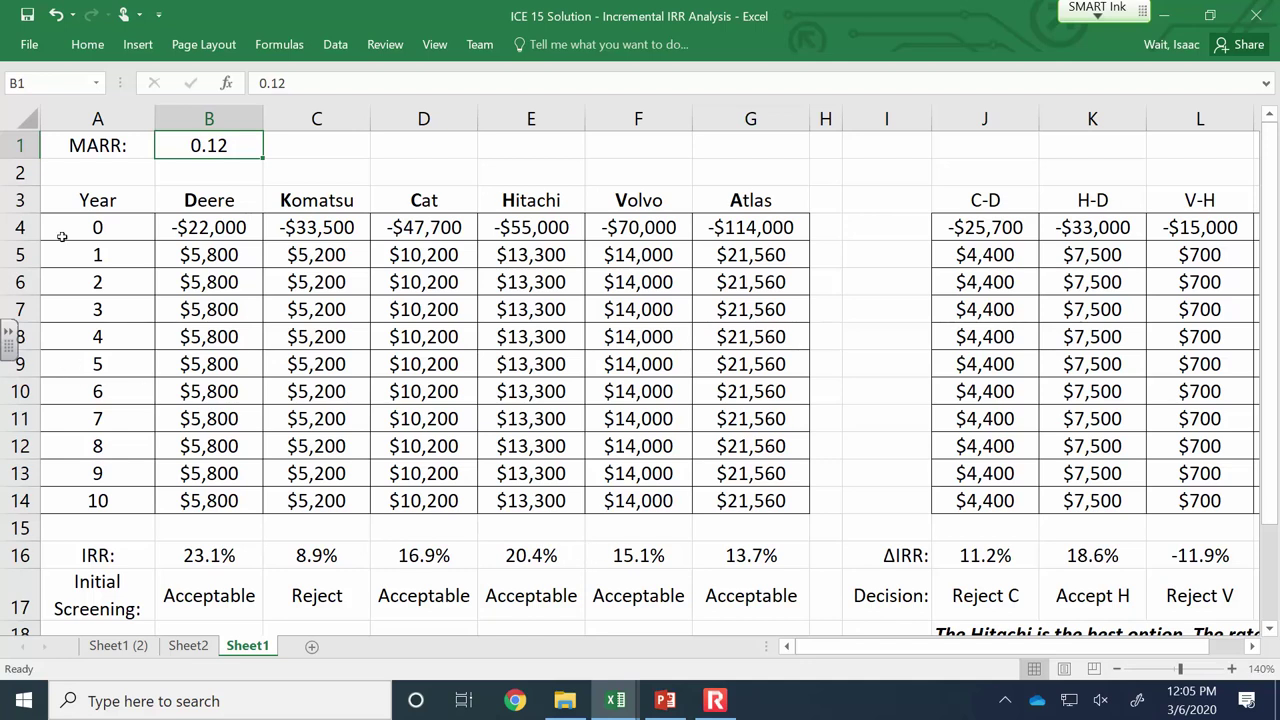
click(185, 202)
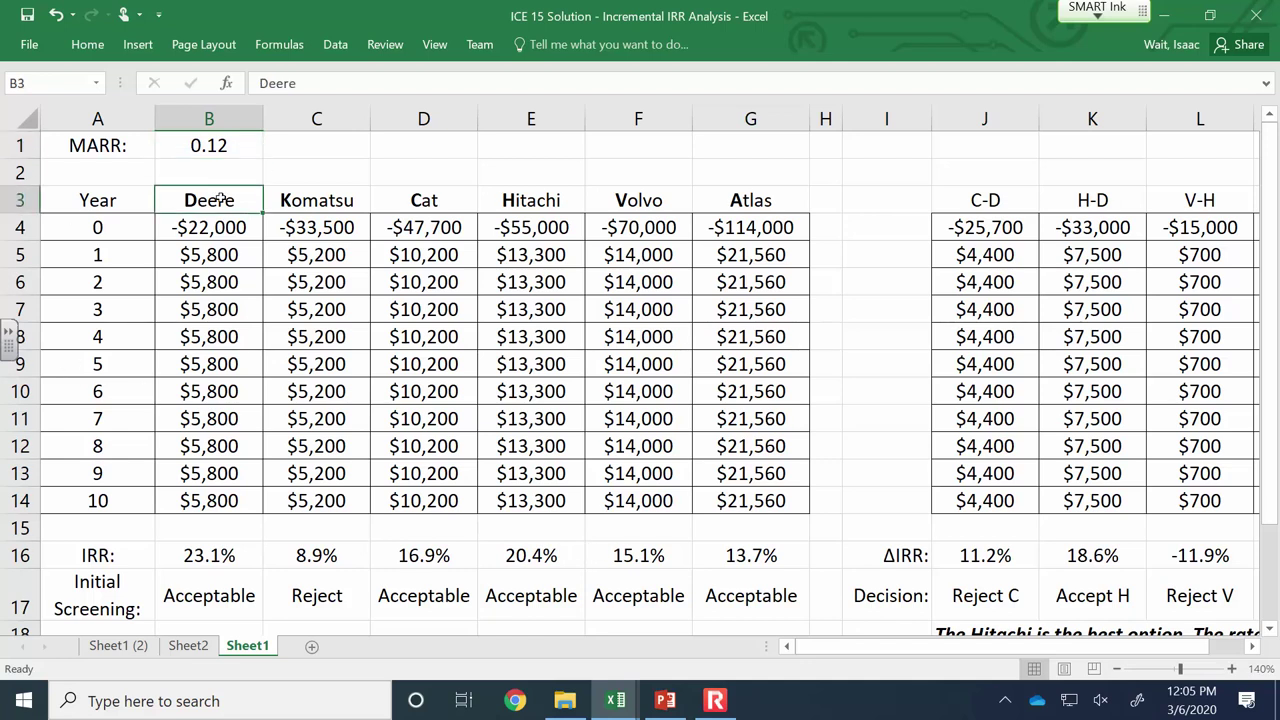
click(380, 200)
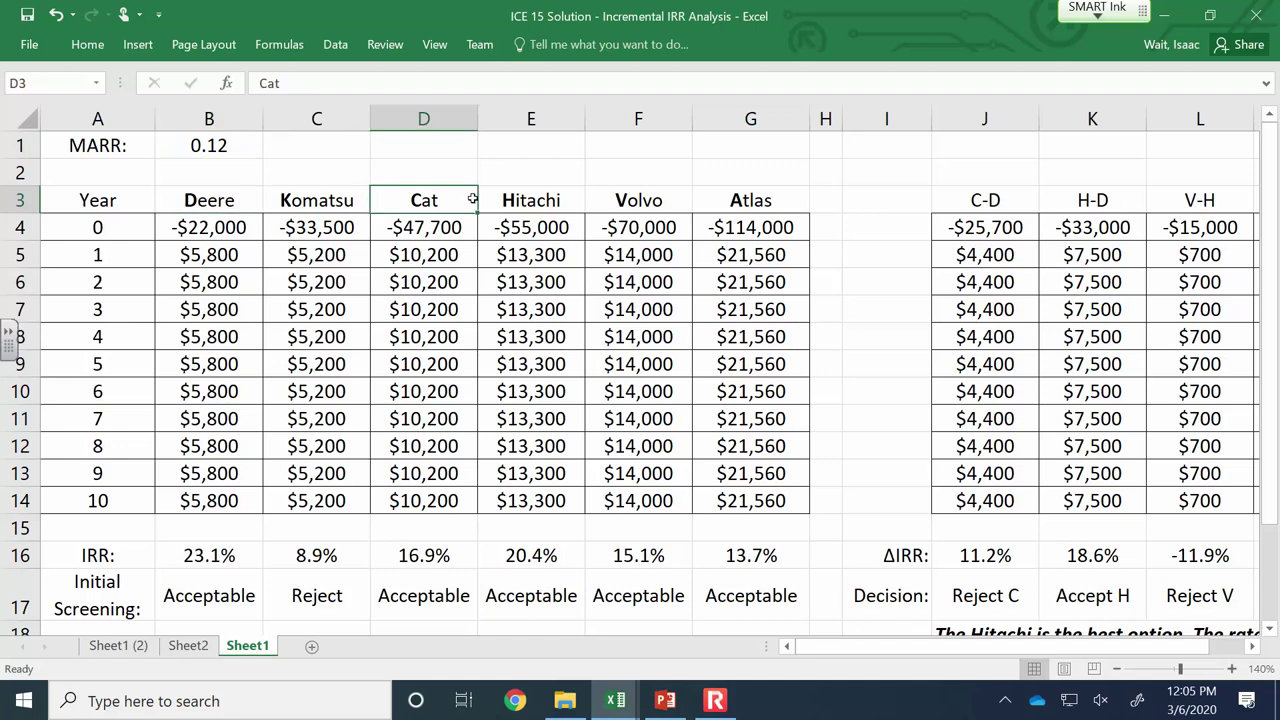
click(570, 199)
click(745, 199)
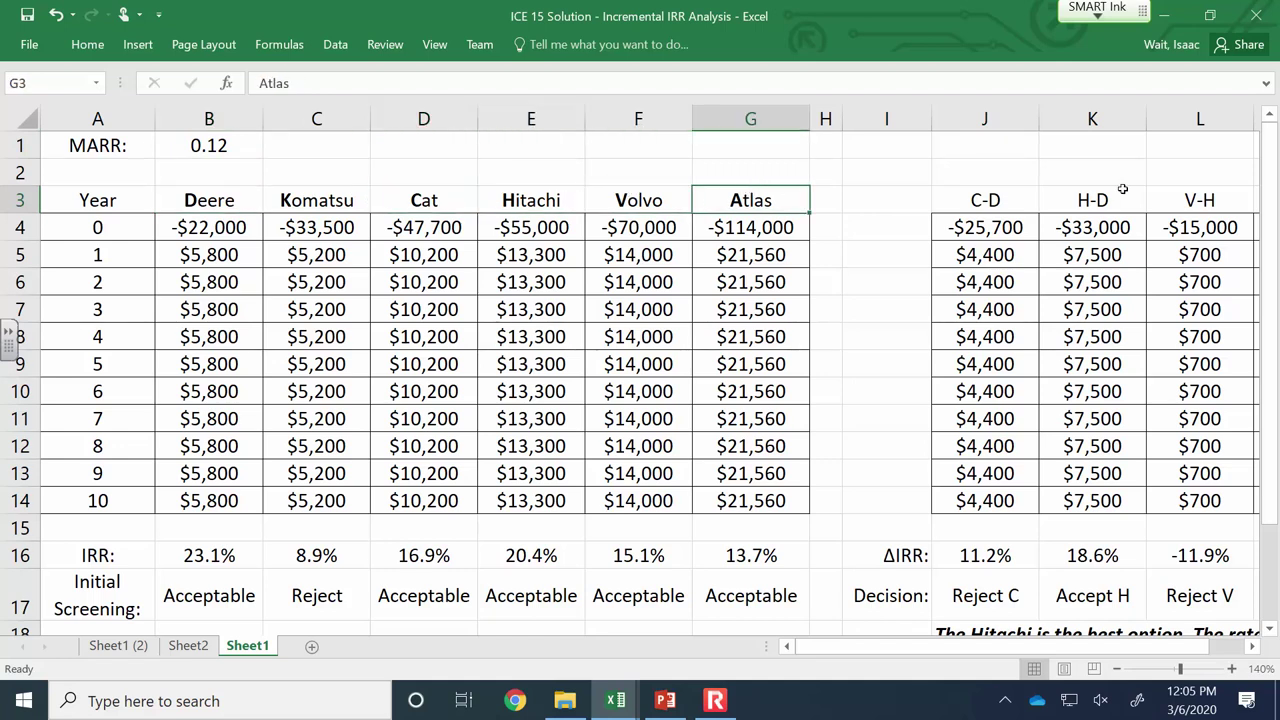
Examine how the C-D column subtracts Deere's cash flows from Cat's, and inspect the IRR formula for that increment.
click(446, 194)
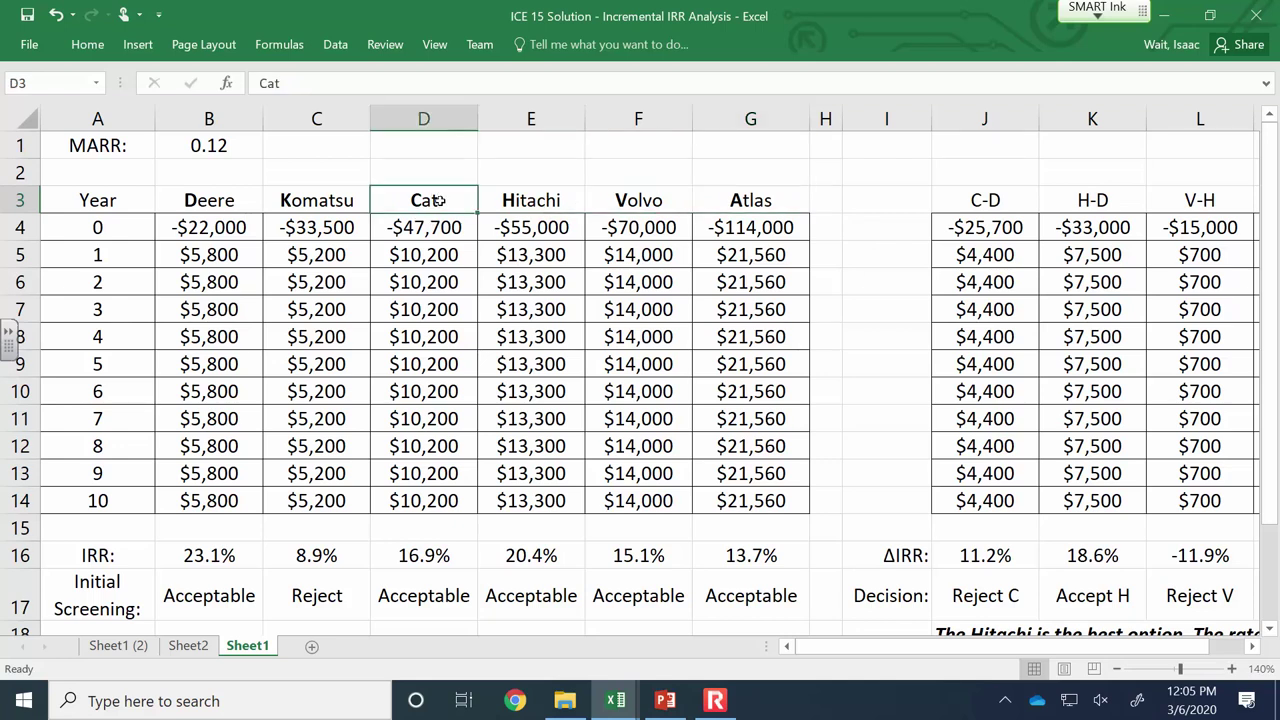
click(193, 200)
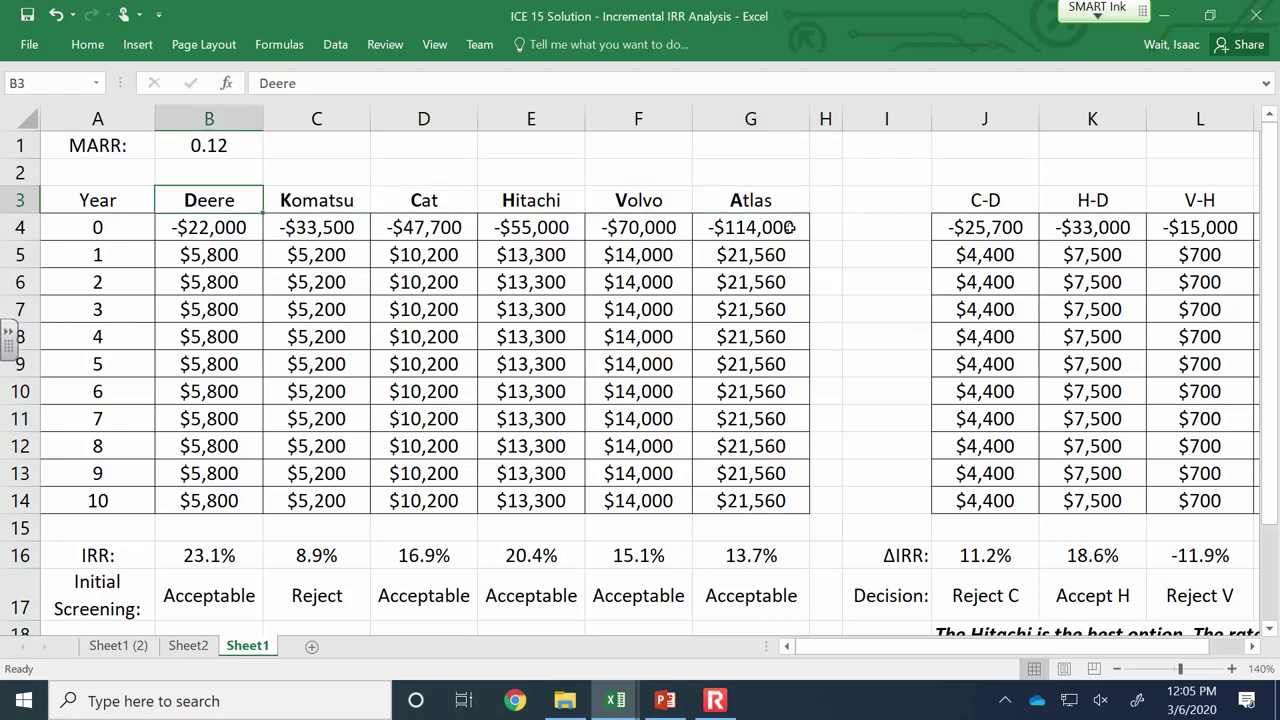
click(965, 201)
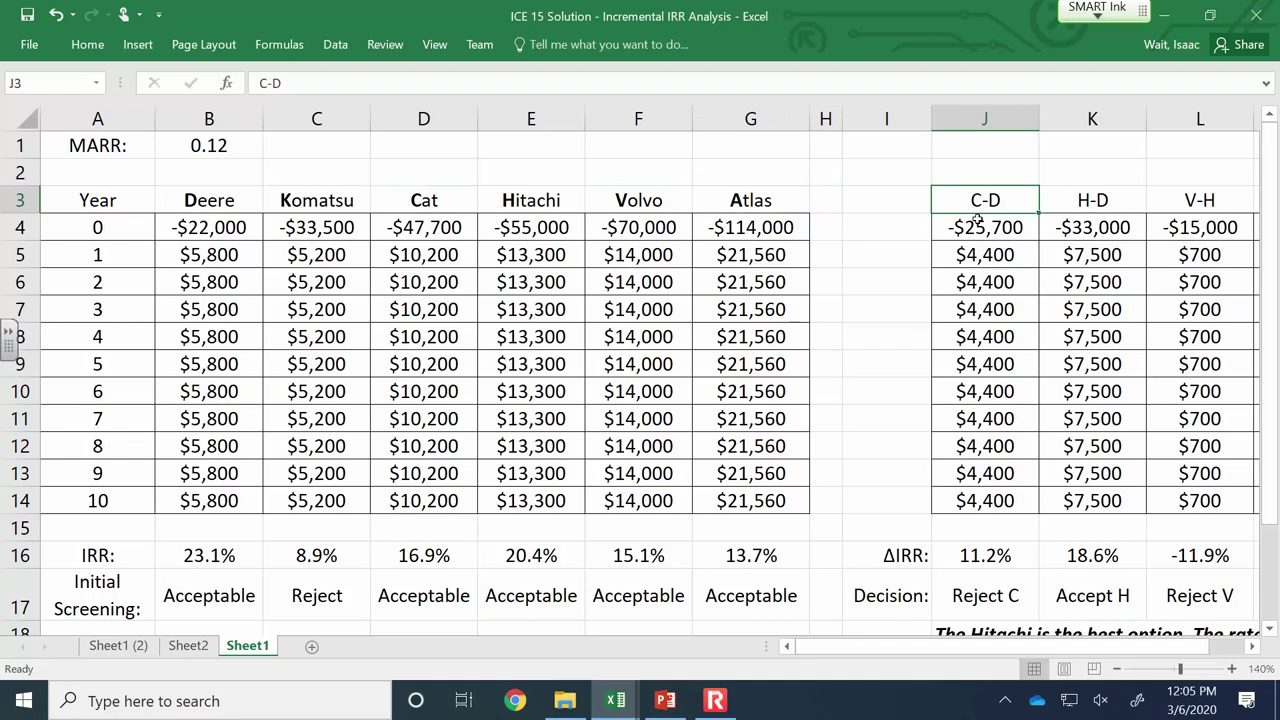
click(452, 229)
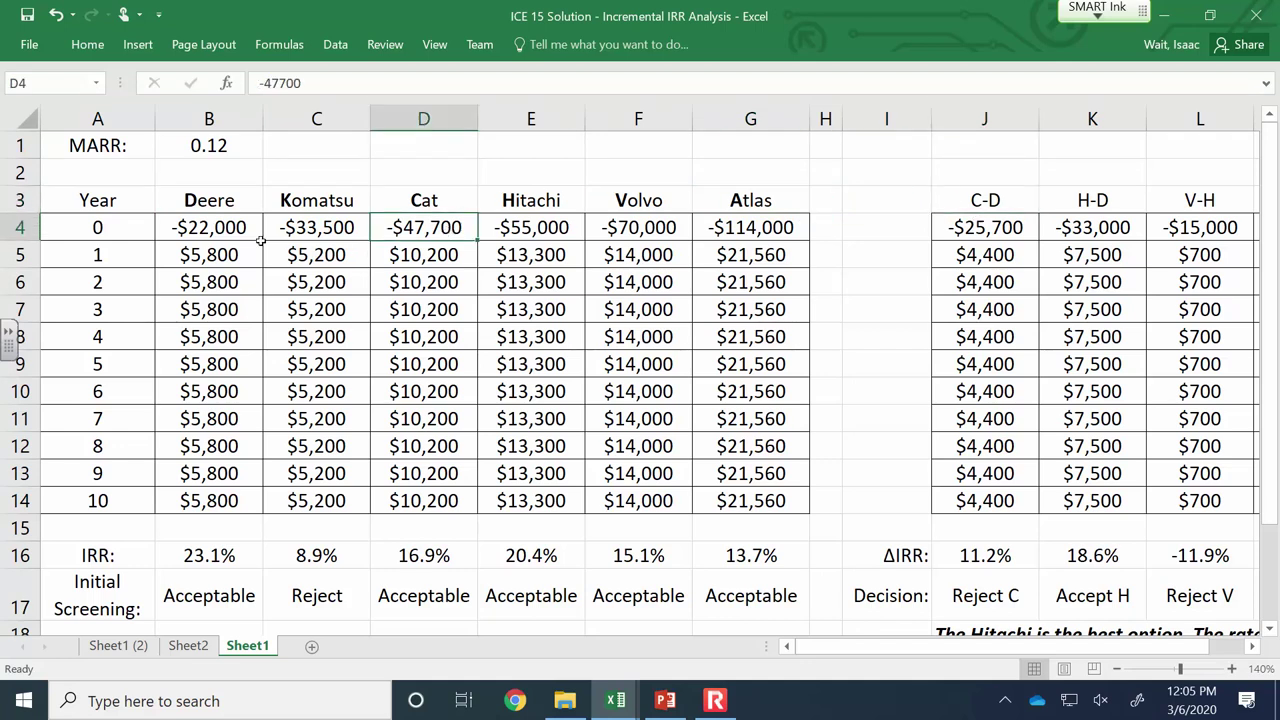
click(230, 228)
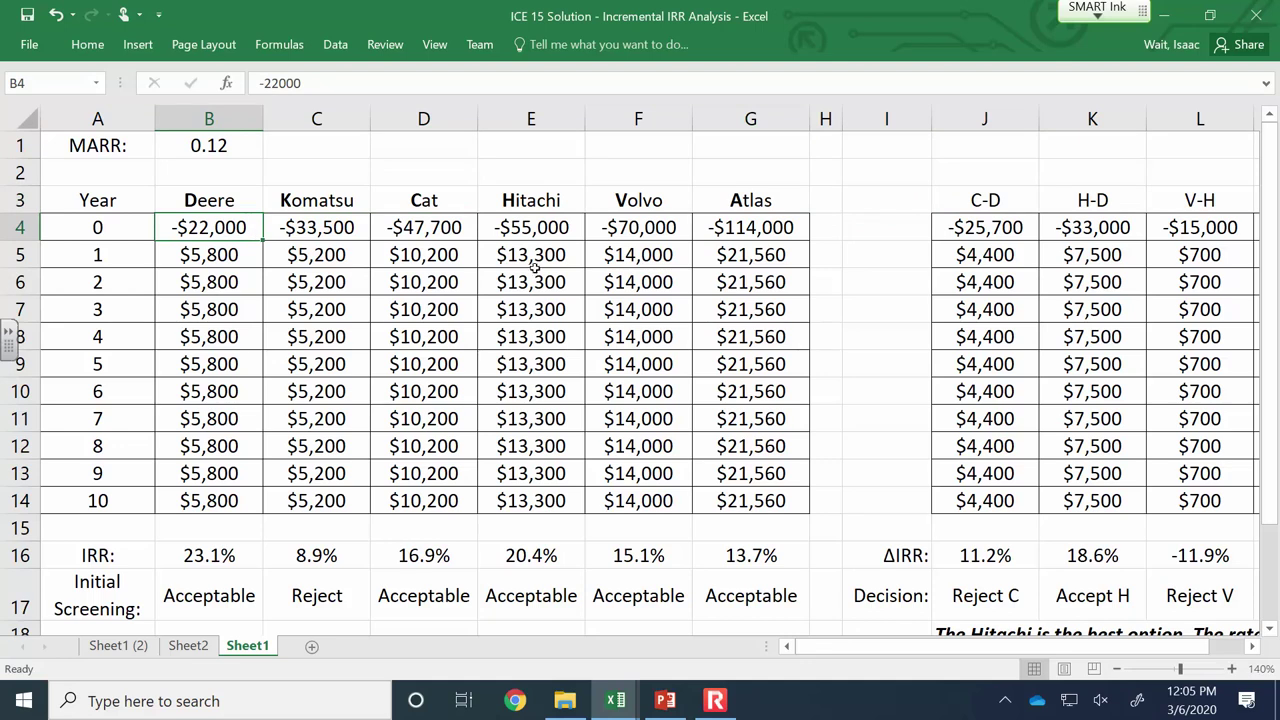
click(1007, 228)
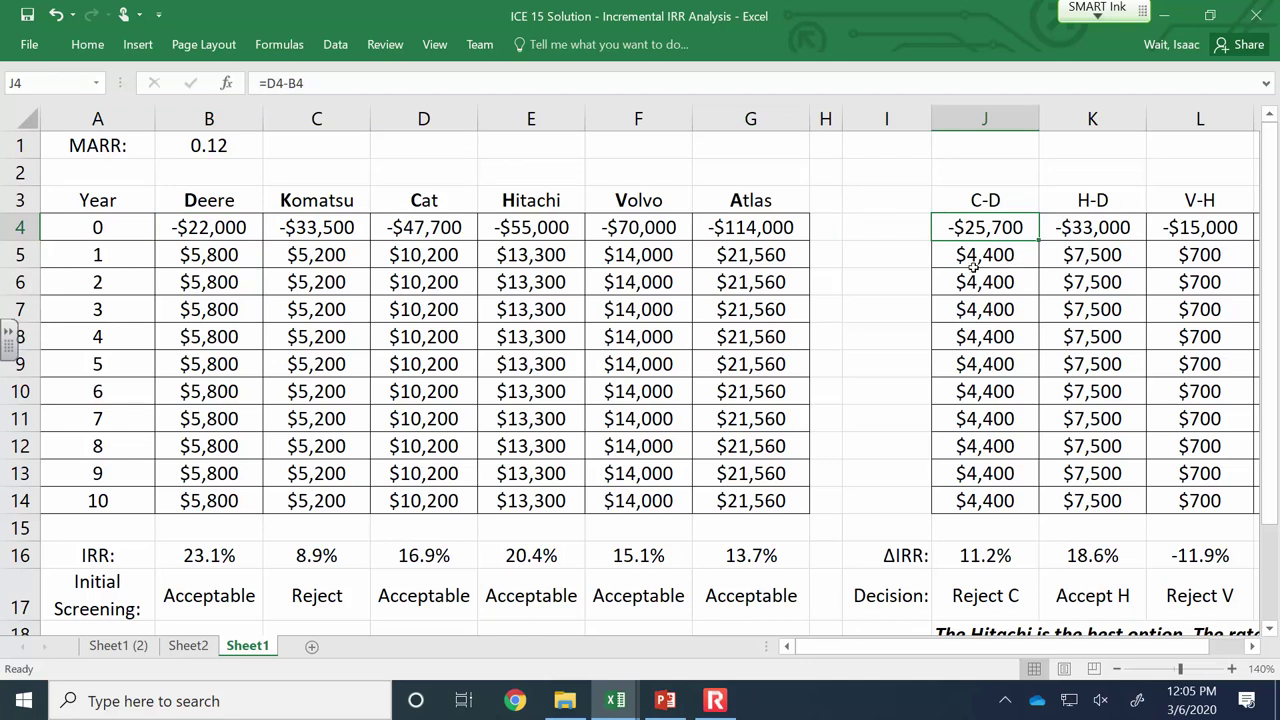
click(973, 260)
click(996, 550)
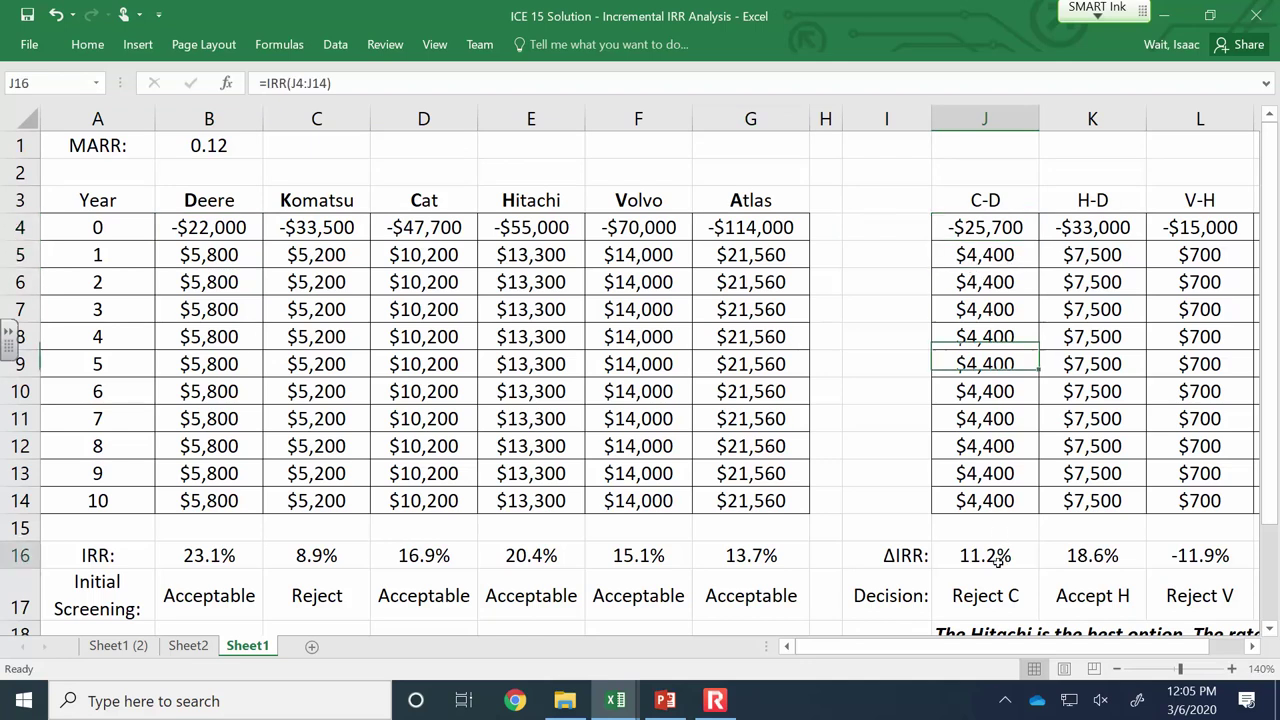
click(639, 86)
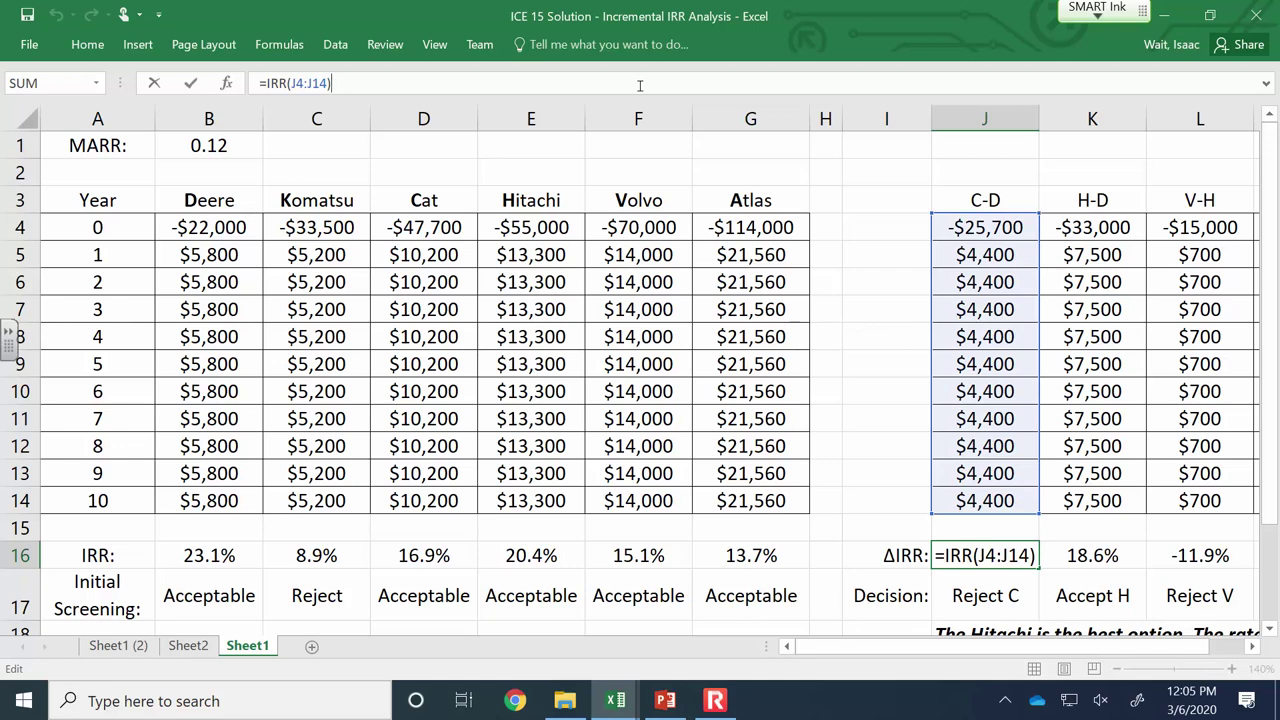
key(Escape)
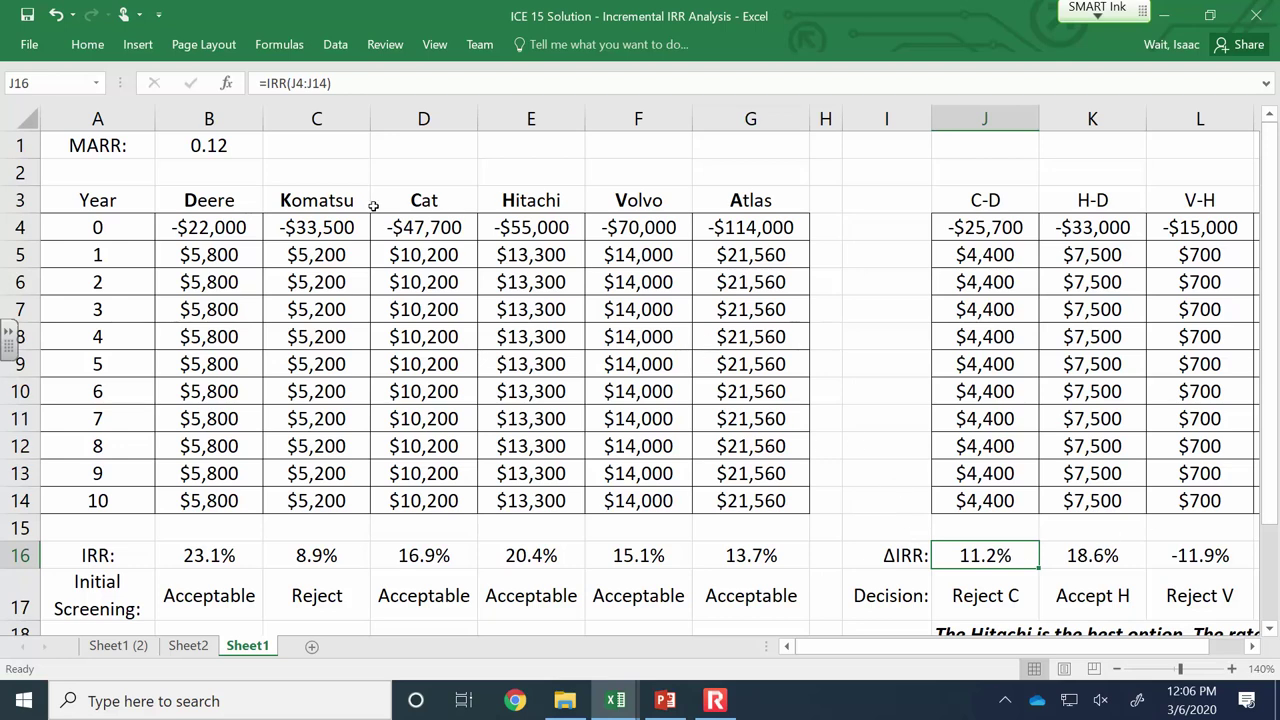
Compare the Hitachi, Deere and Cat headings with the H-D, V-H and C-D columns to see which alternatives each increment pairs.
click(520, 198)
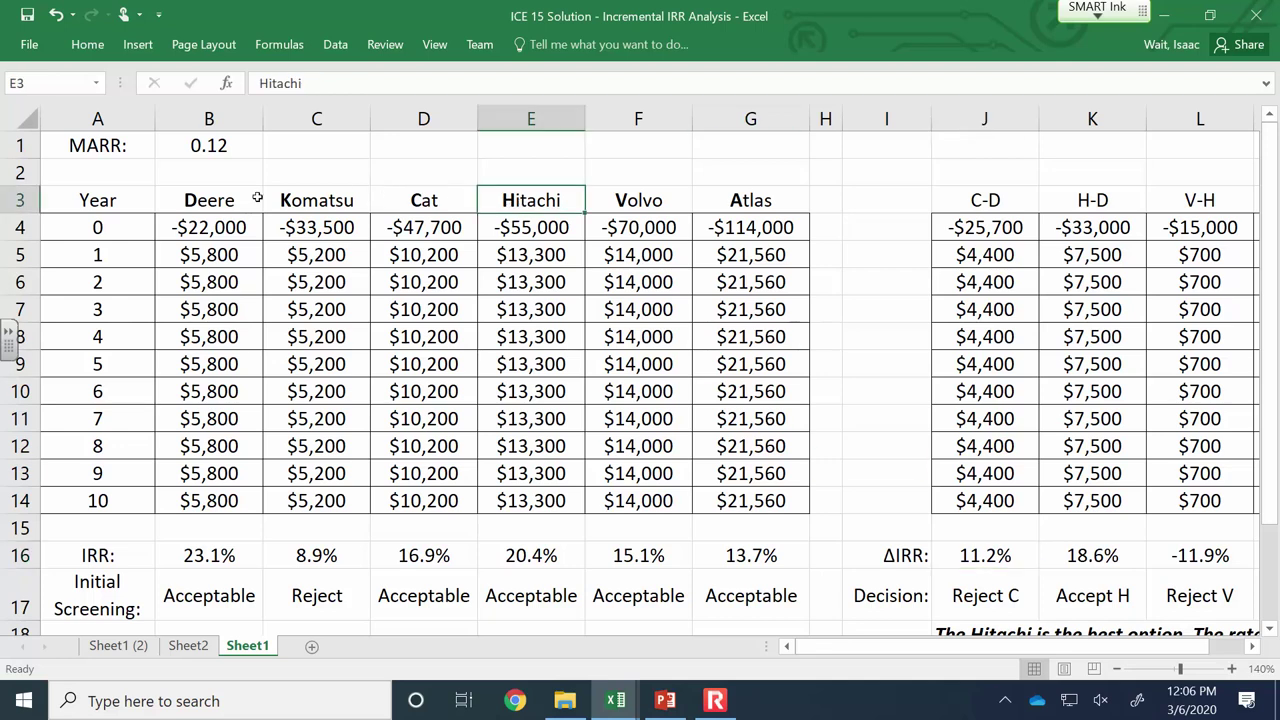
click(226, 198)
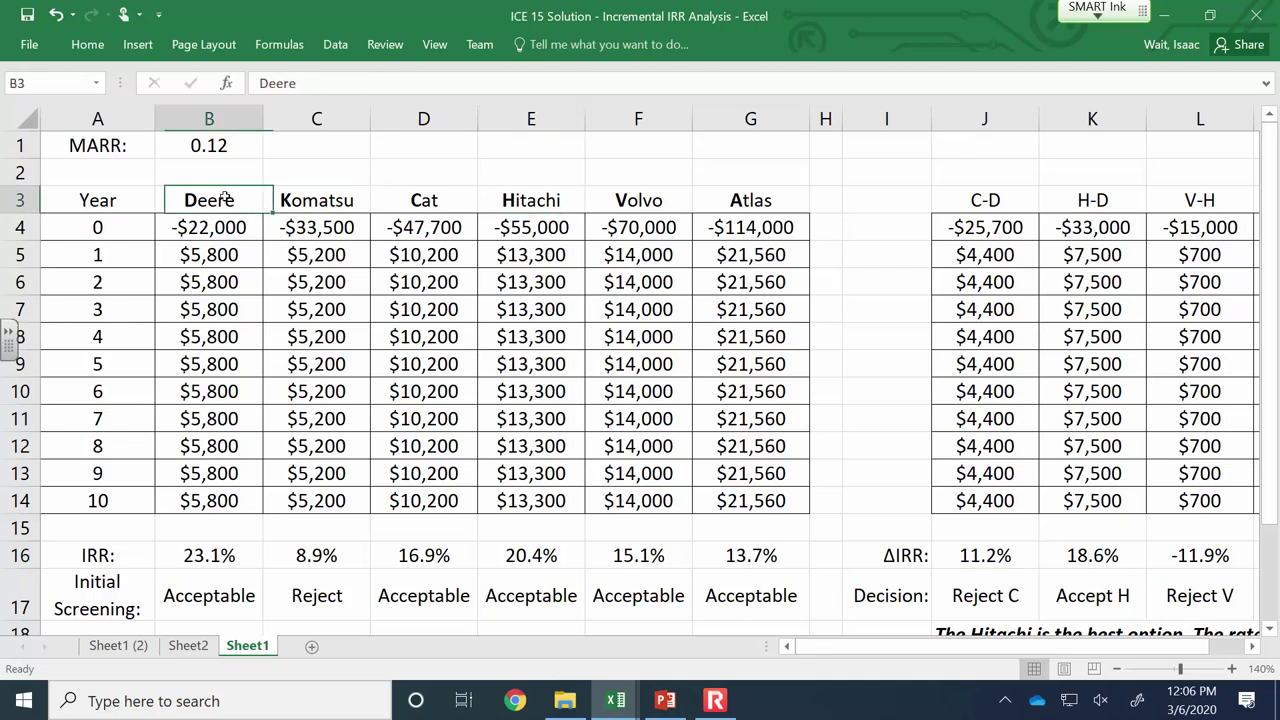
click(1083, 195)
click(1186, 196)
click(1089, 202)
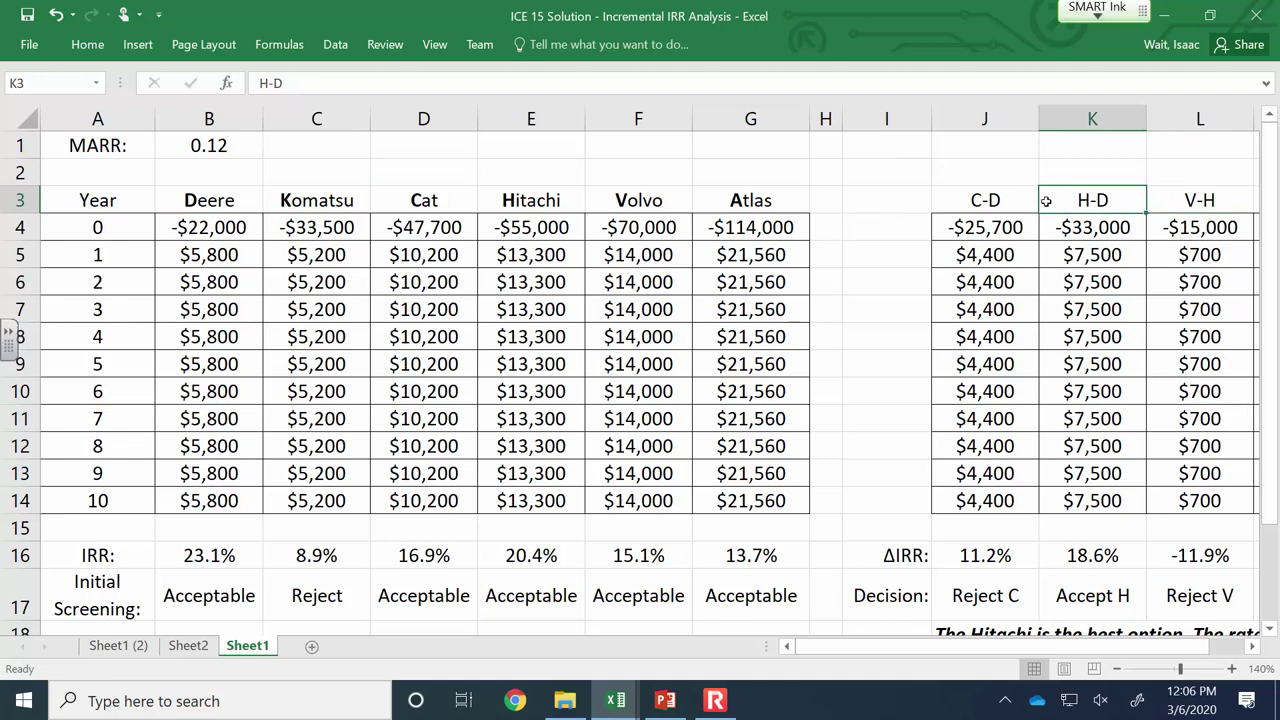
click(964, 202)
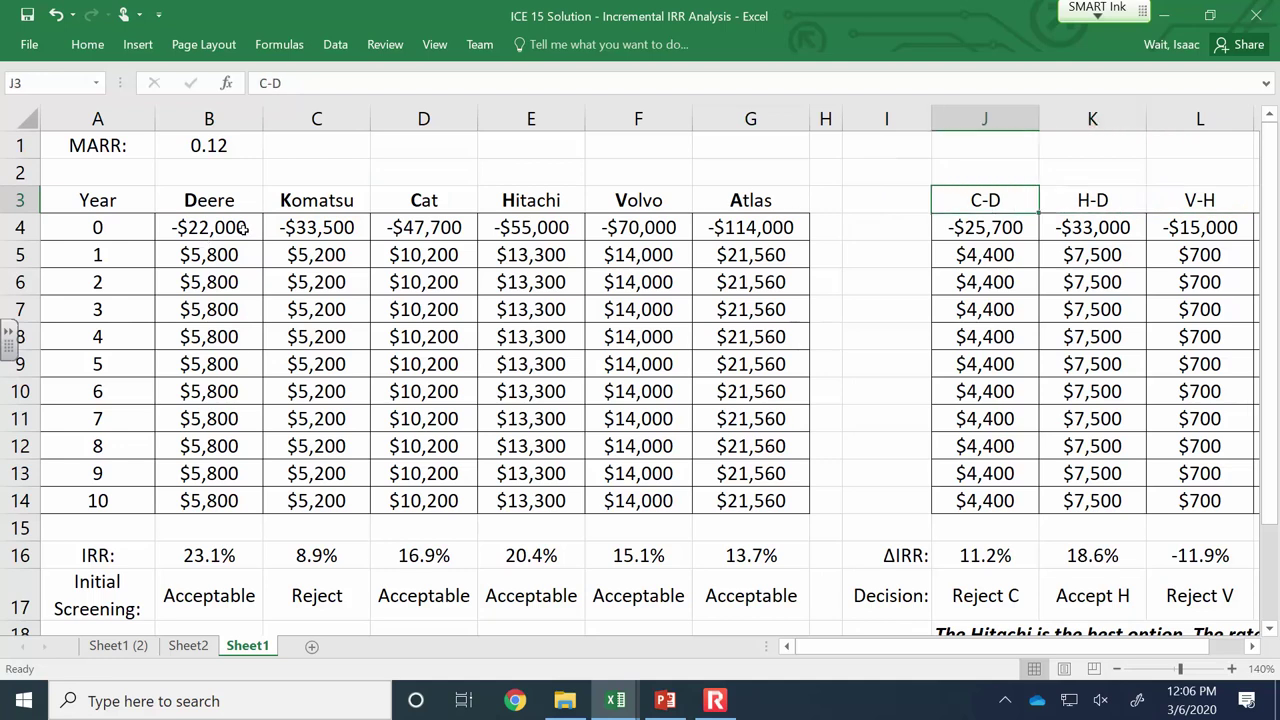
click(400, 203)
click(204, 204)
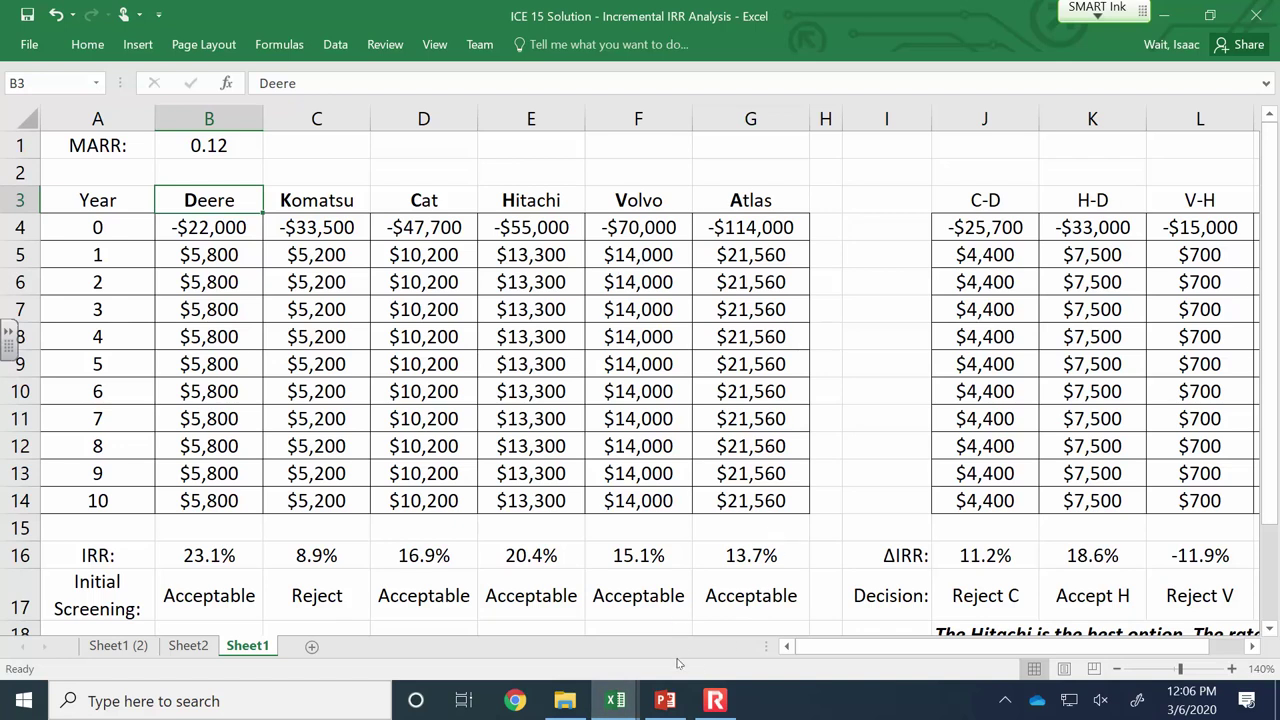
click(715, 700)
click(192, 172)
click(419, 195)
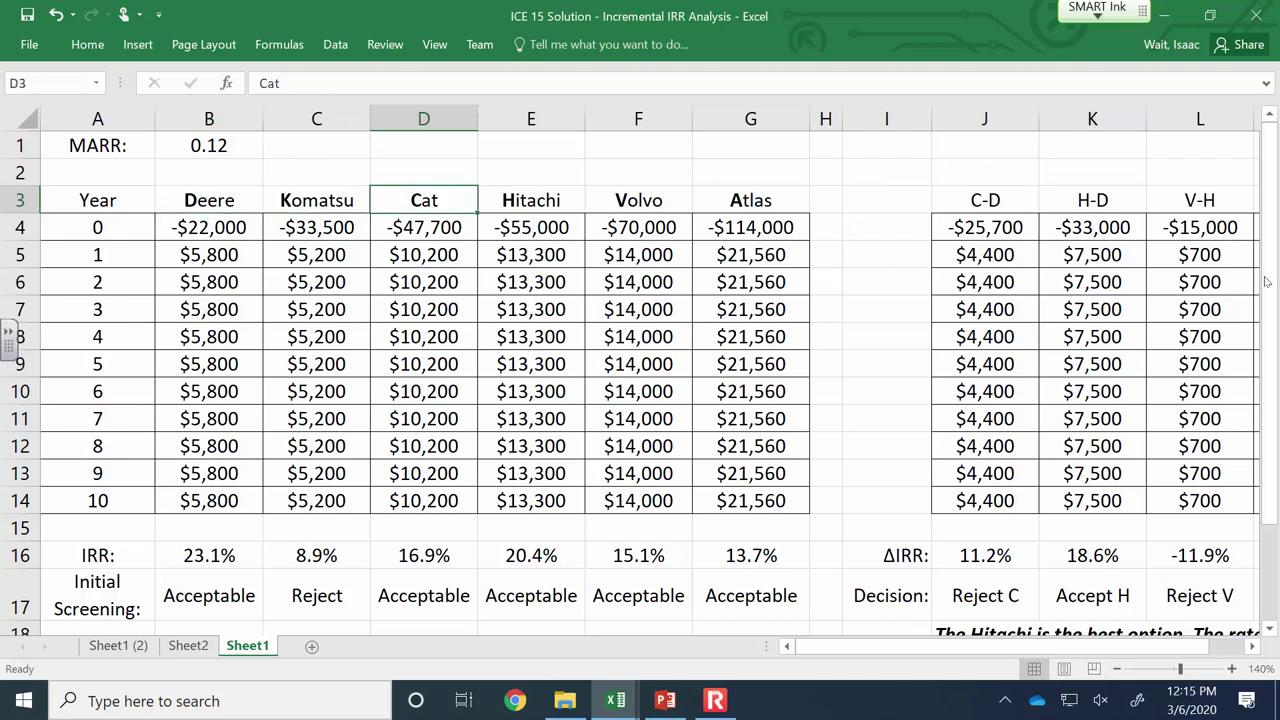
Restore the workbook window from maximized, then widen and heighten it to show columns A to J and the IRR rows.
click(1210, 15)
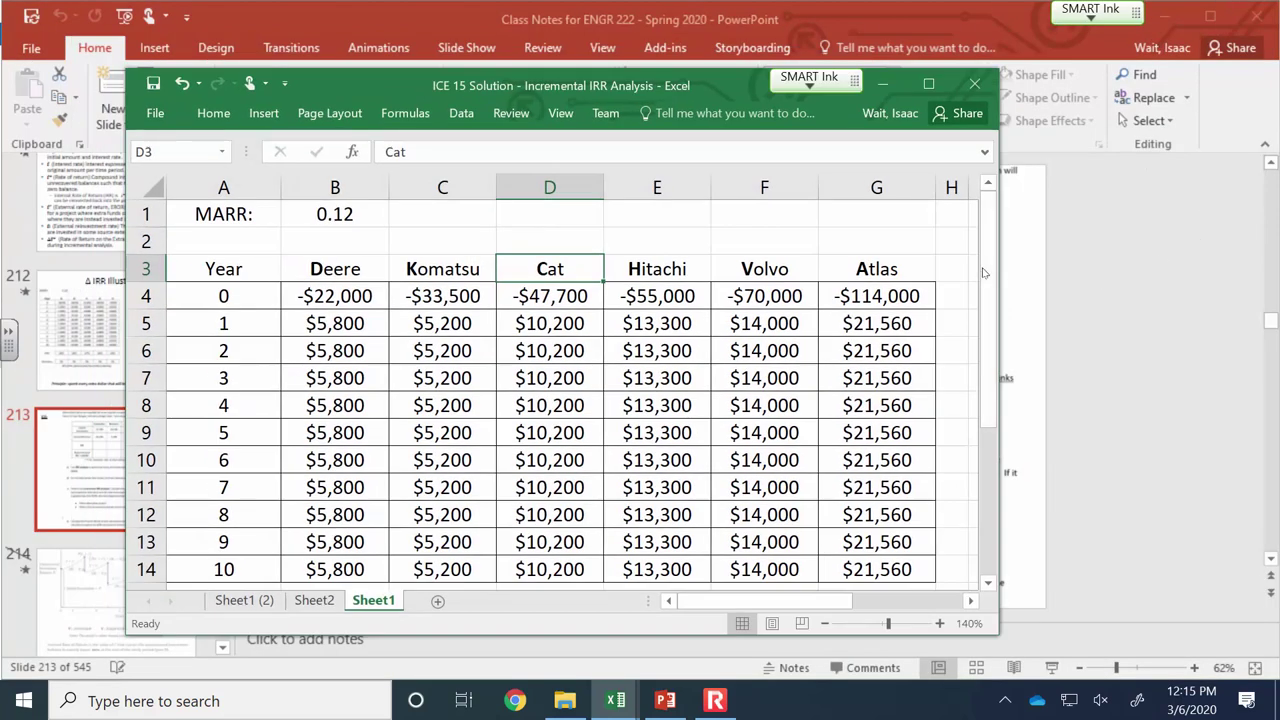
drag(999, 276, 1193, 287)
drag(795, 68, 795, 2)
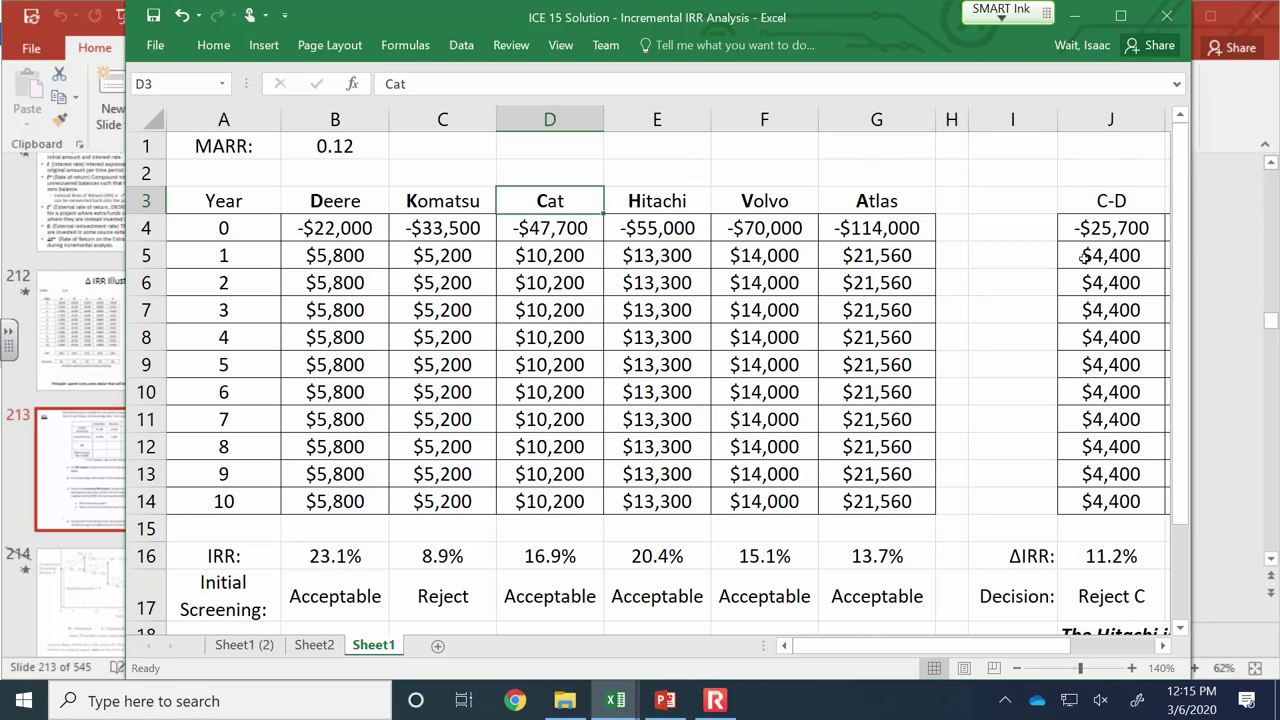
Examine the ΔIRR value of the C-D increment together with the decision beneath it.
click(1110, 553)
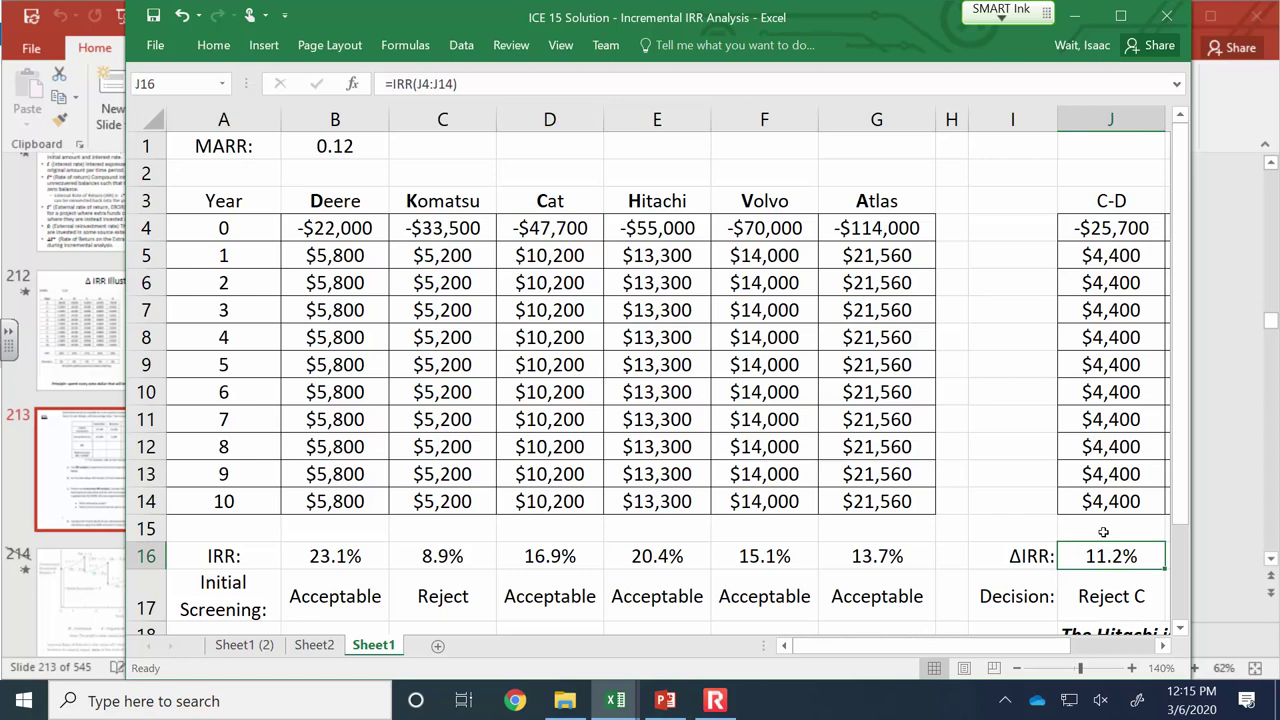
drag(1182, 512, 1182, 532)
click(1118, 569)
click(1117, 522)
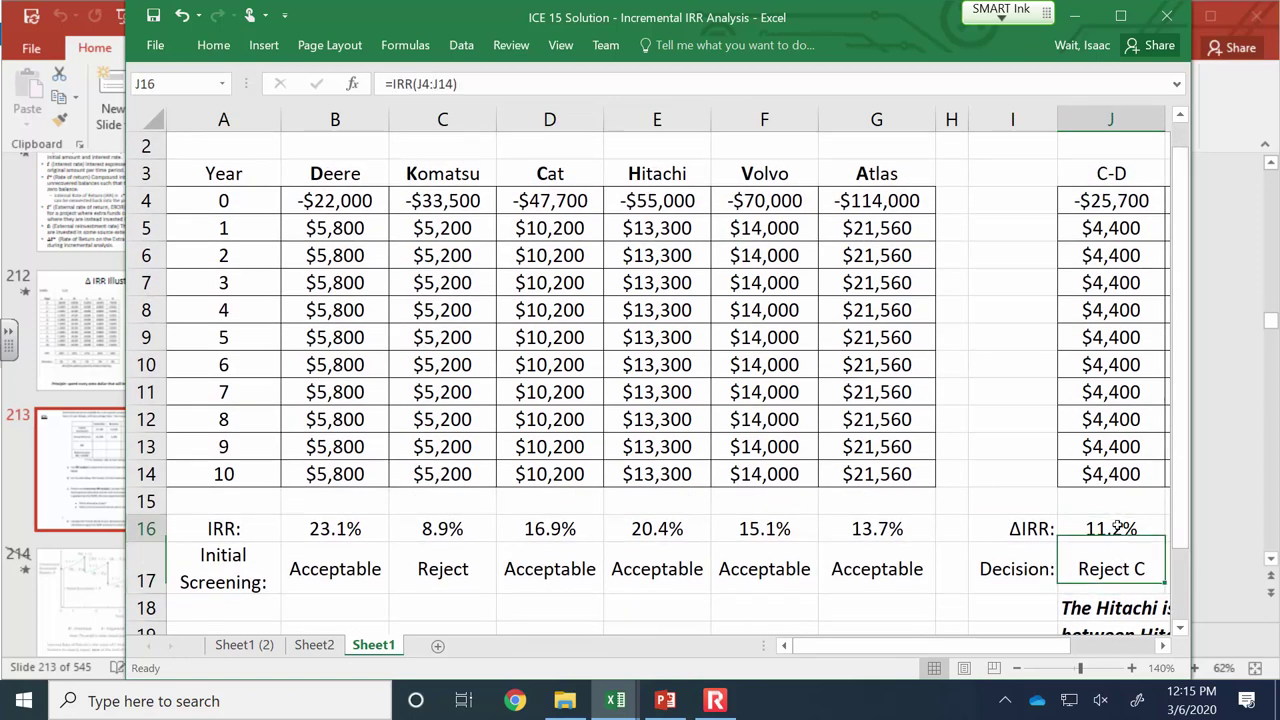
click(1112, 565)
click(1110, 523)
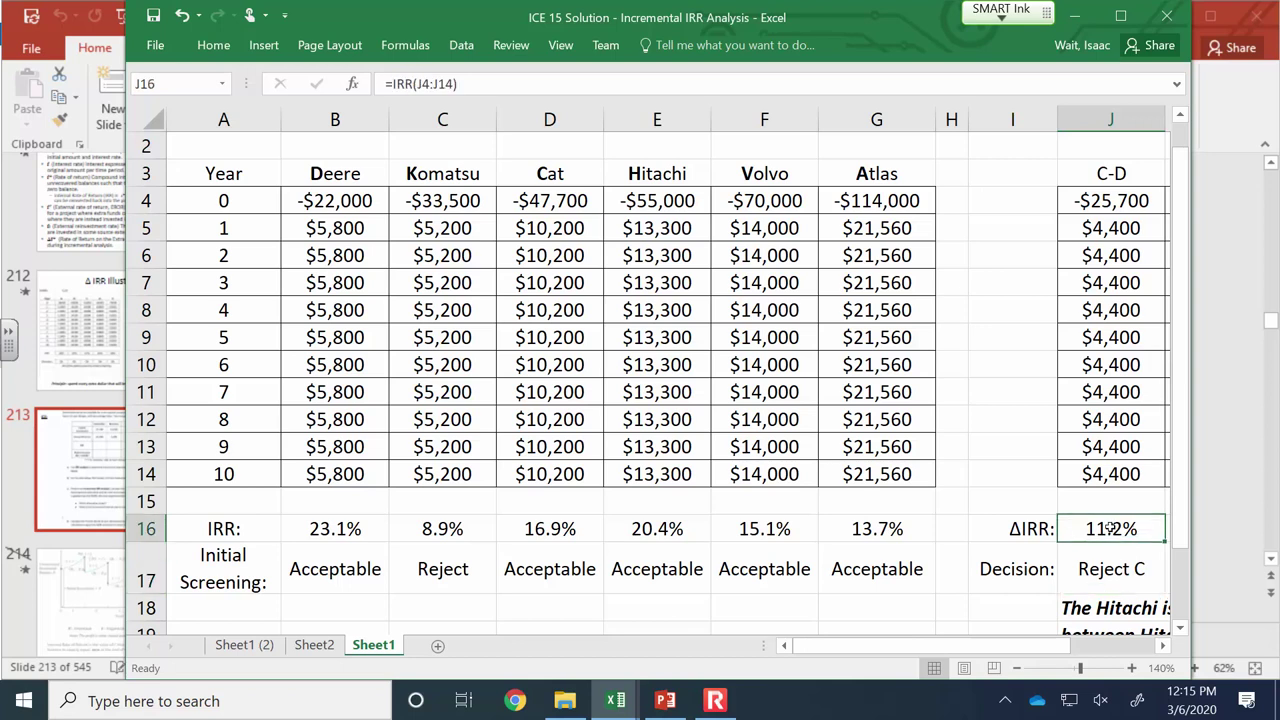
drag(1177, 500, 1182, 471)
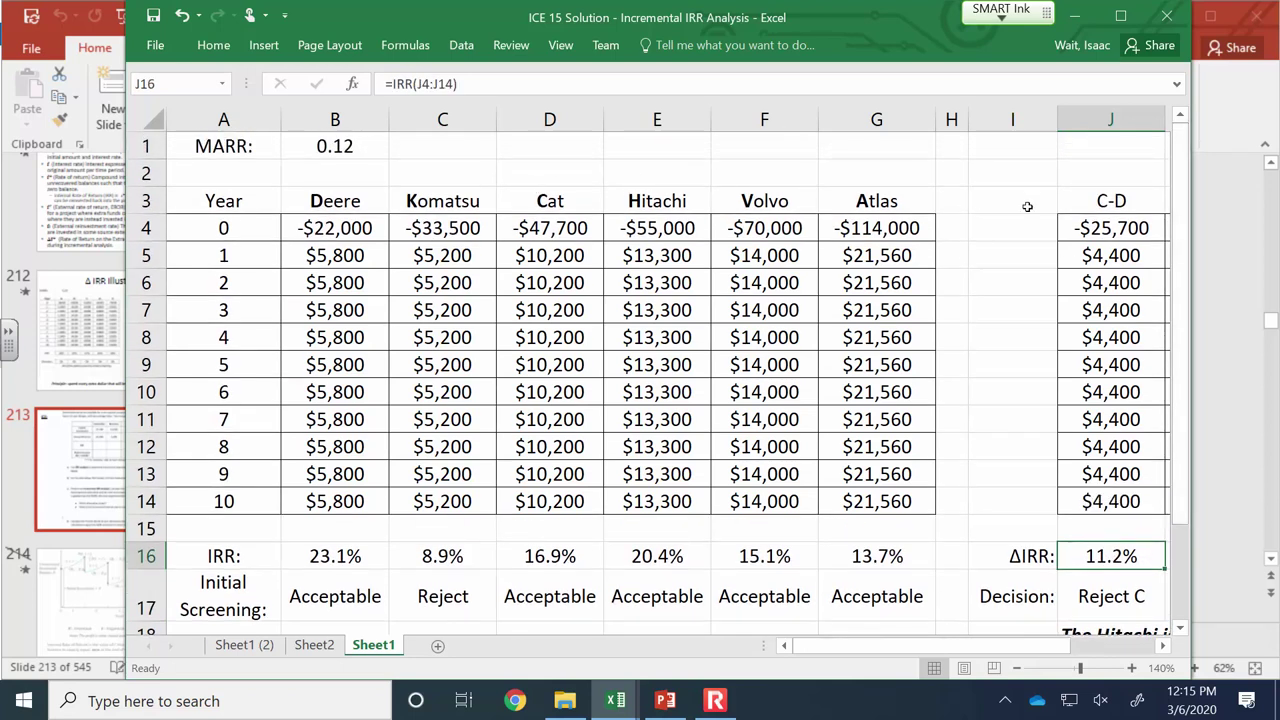
Inspect the year 0 formula of the C-D increment and compare its ΔIRR with the MARR in B1.
click(1084, 229)
click(649, 84)
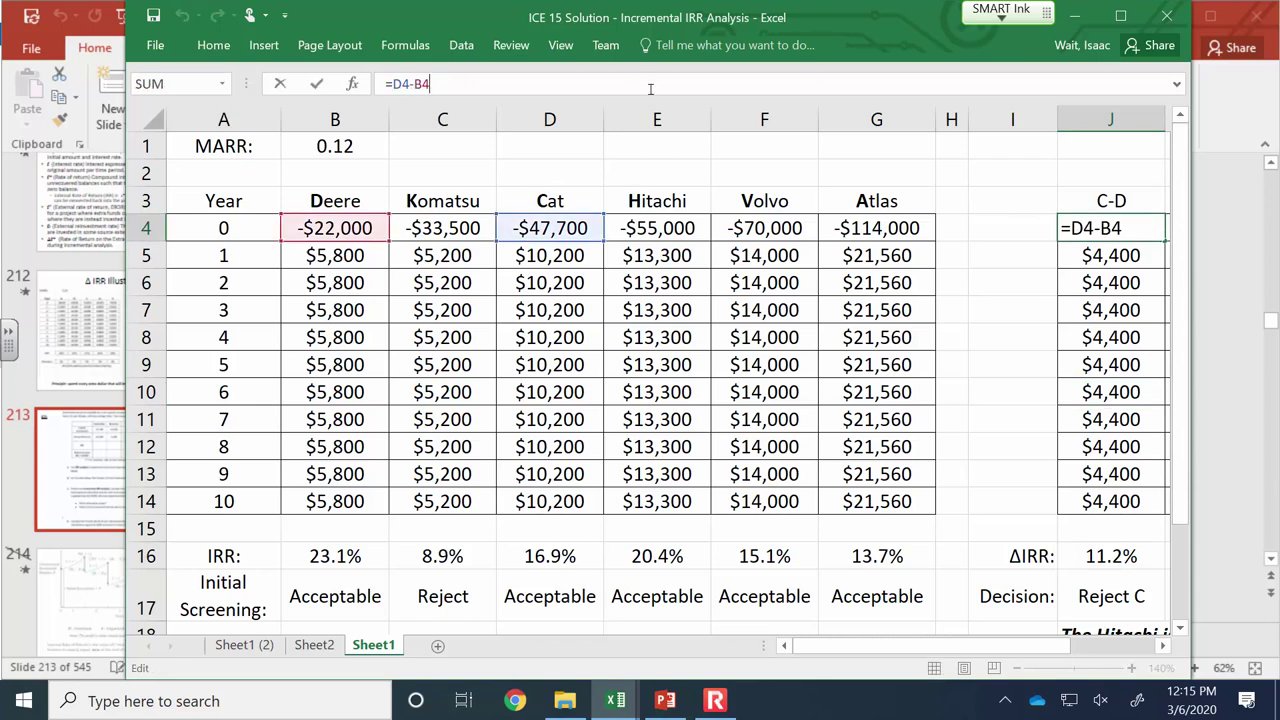
key(Escape)
click(1116, 558)
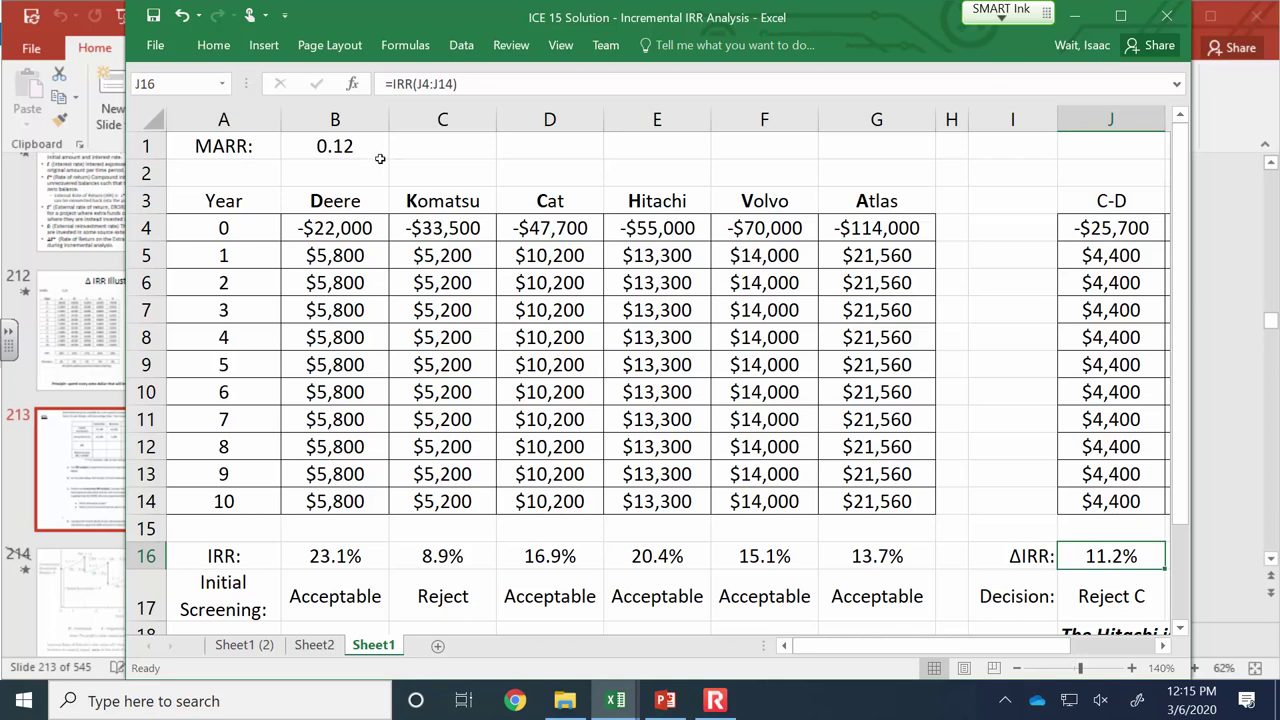
click(352, 148)
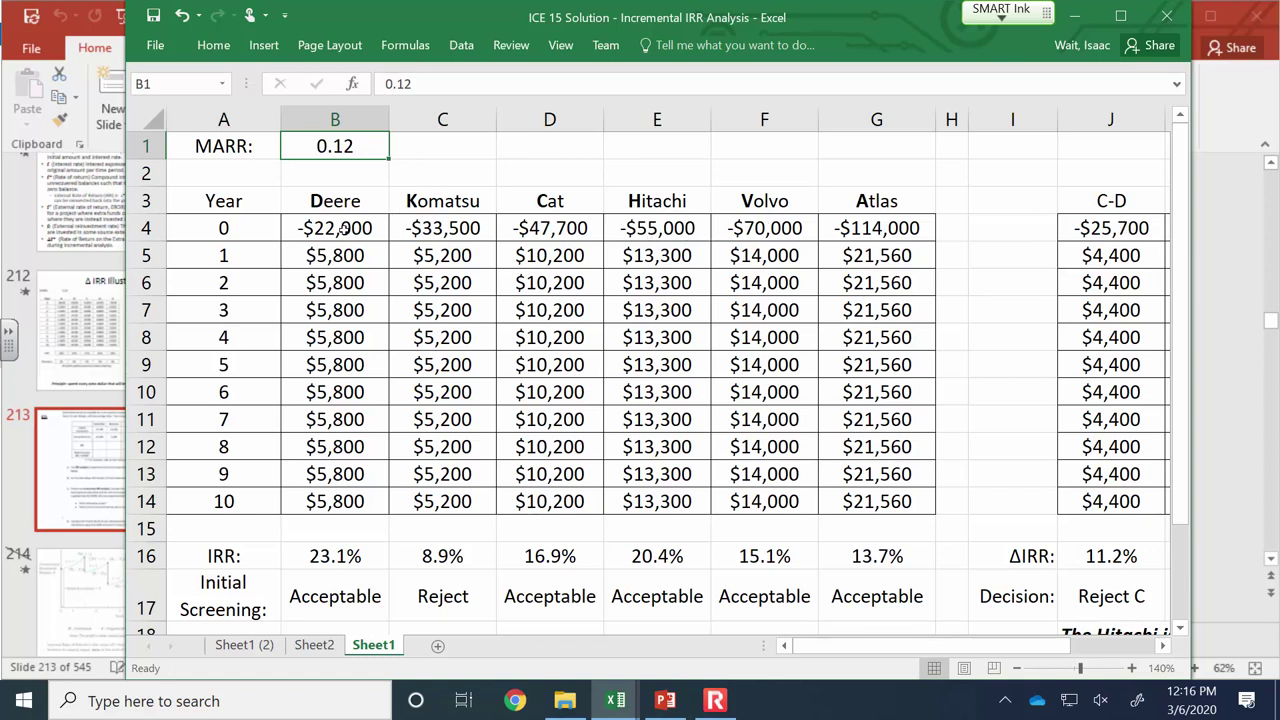
click(1086, 559)
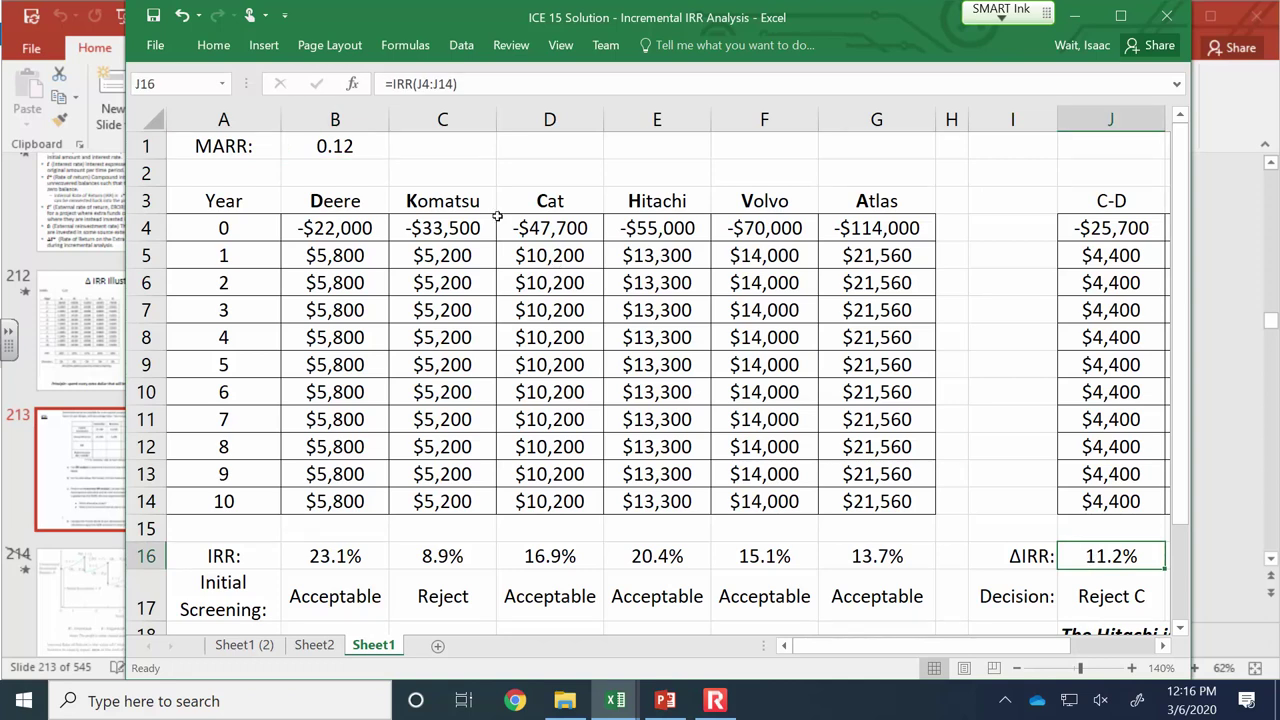
click(354, 150)
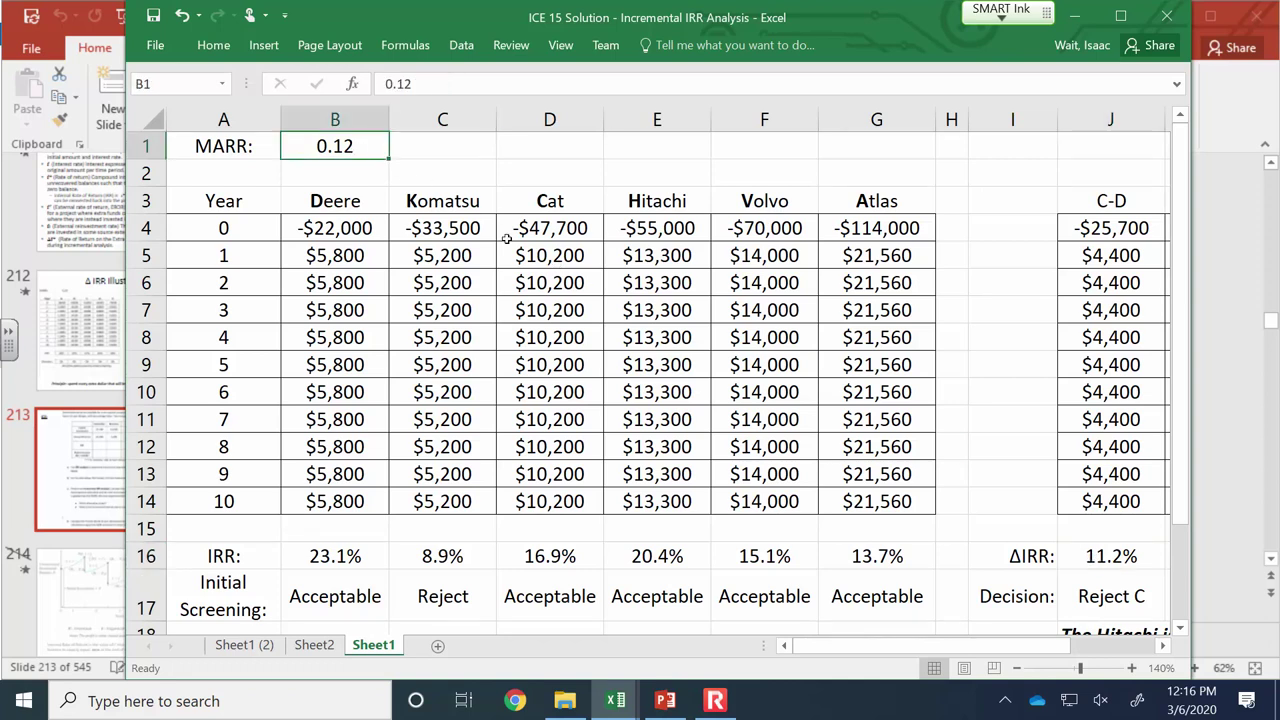
Review the C-D decision and compare the Deere, Komatsu, Cat and Hitachi headings to determine which alternatives to pair in the following increment.
click(1122, 598)
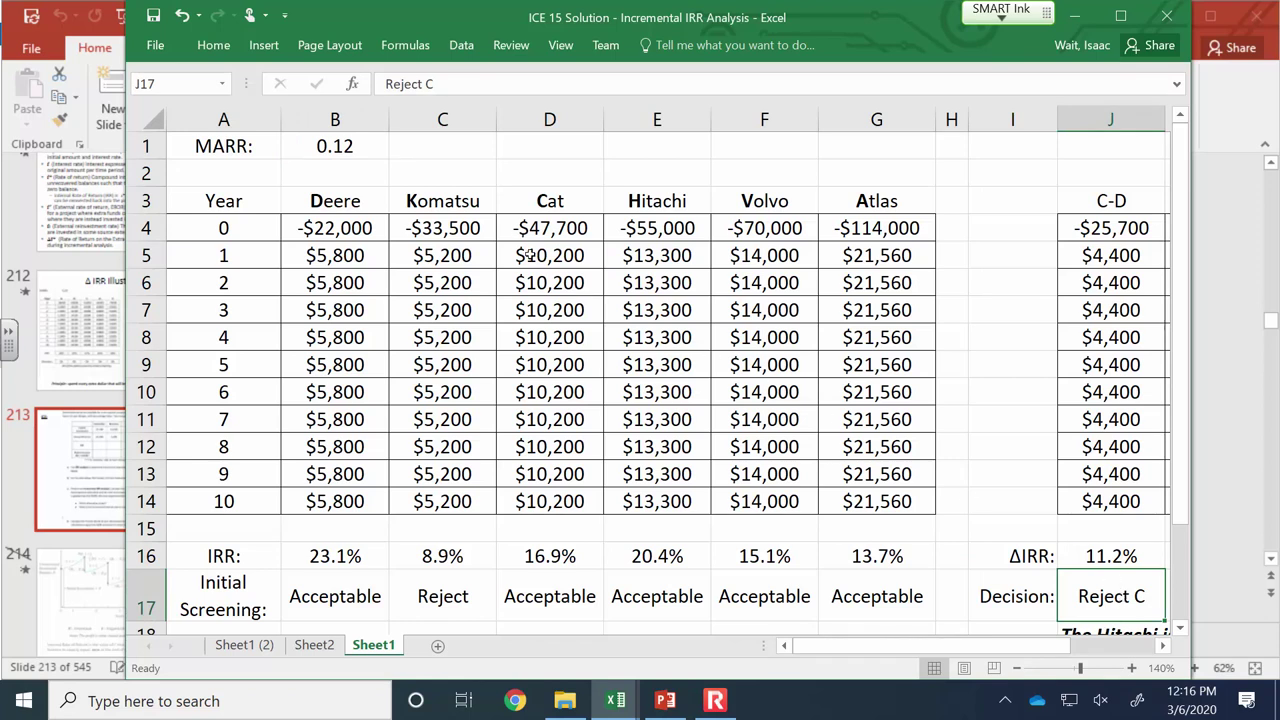
click(650, 195)
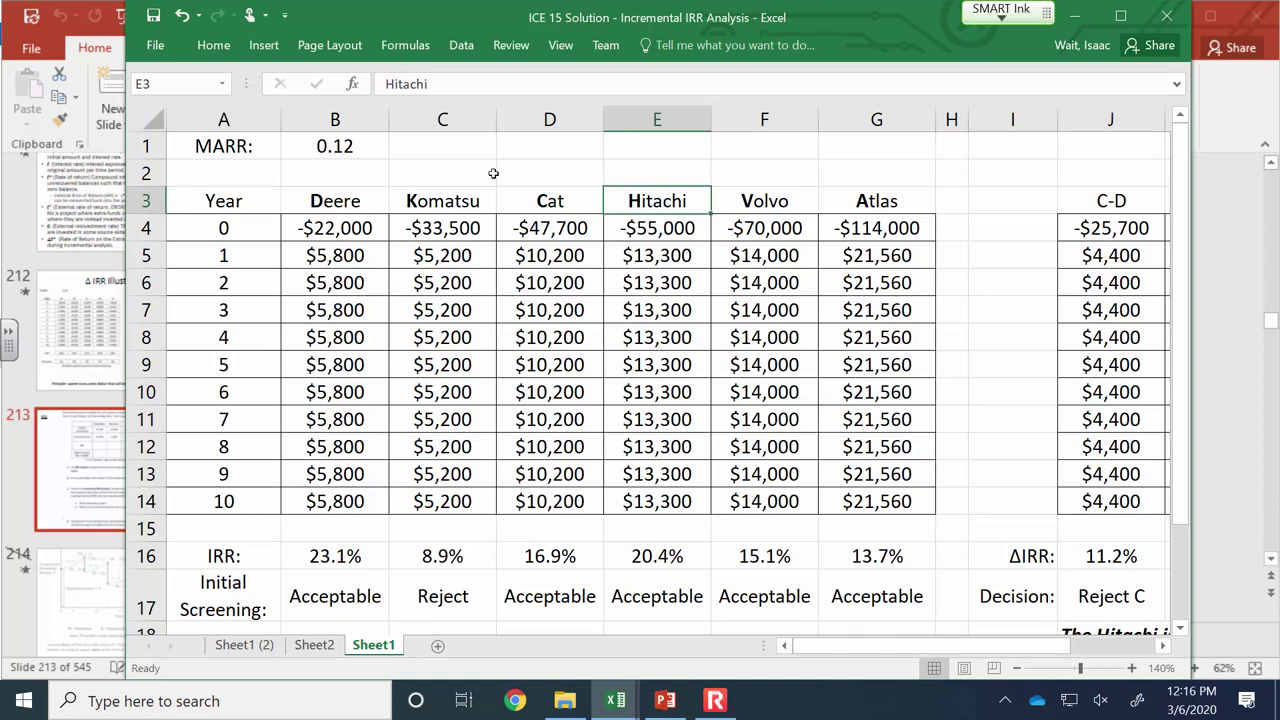
click(355, 200)
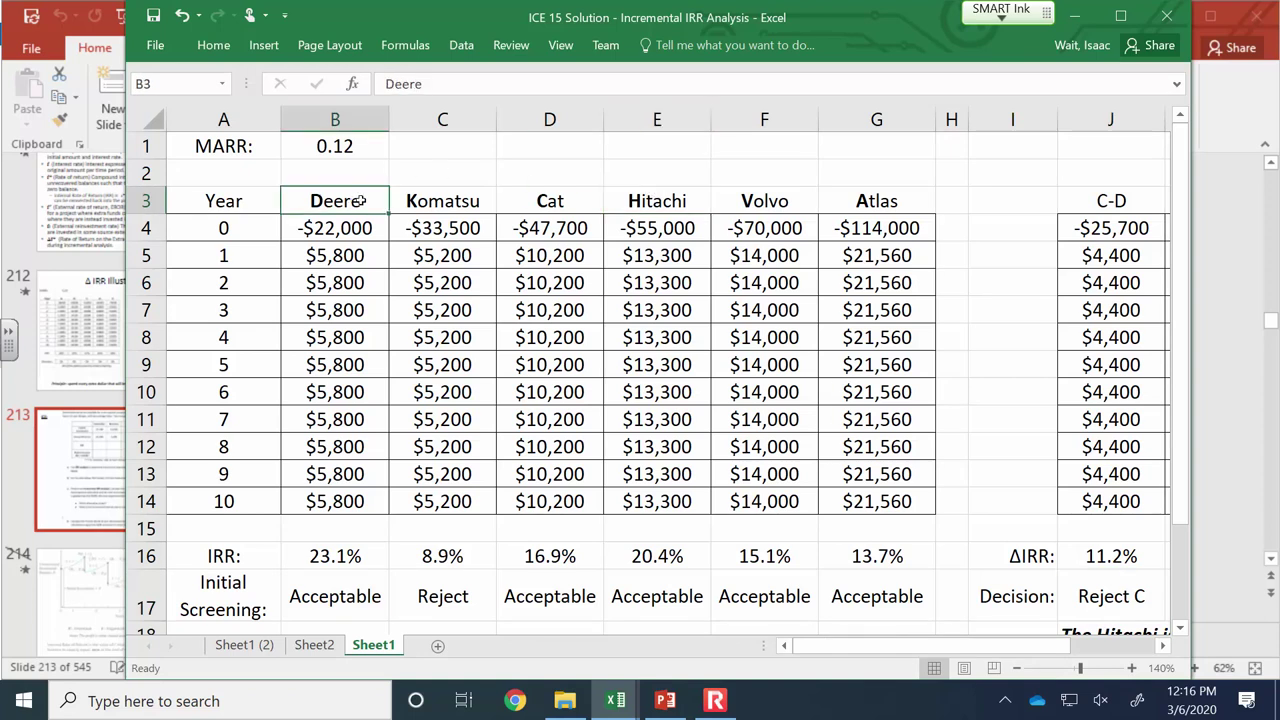
click(652, 201)
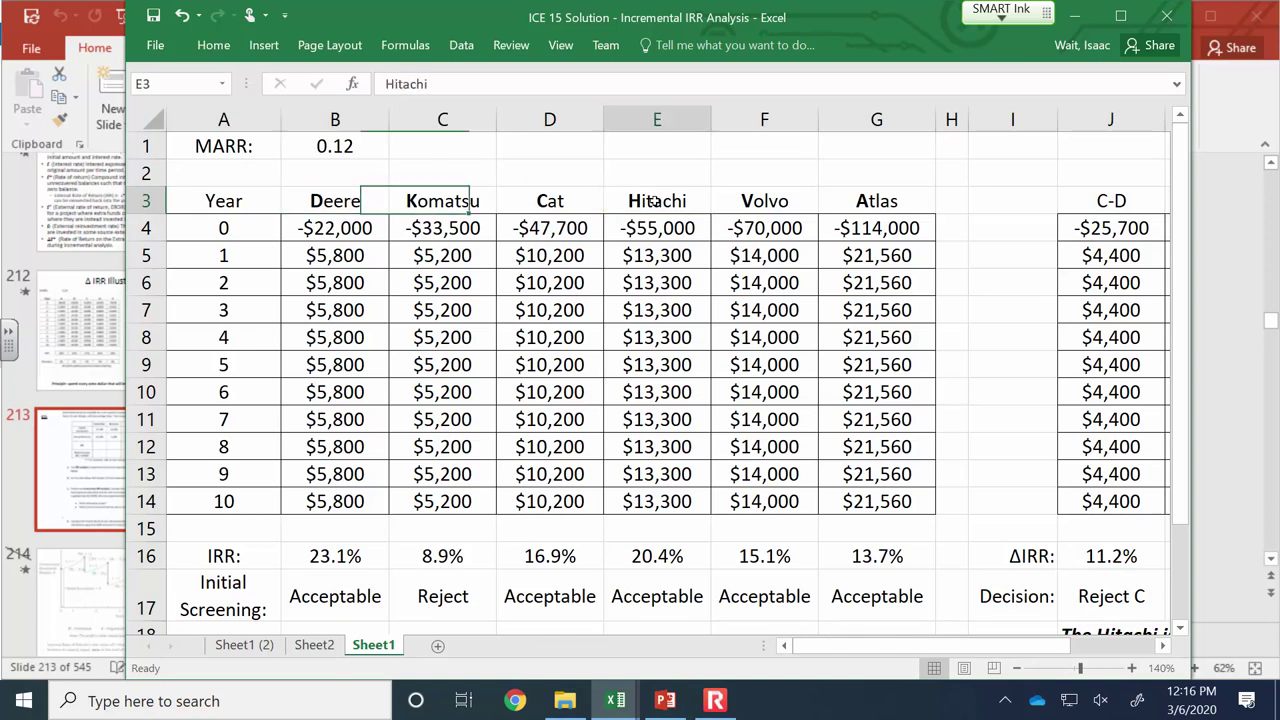
click(542, 201)
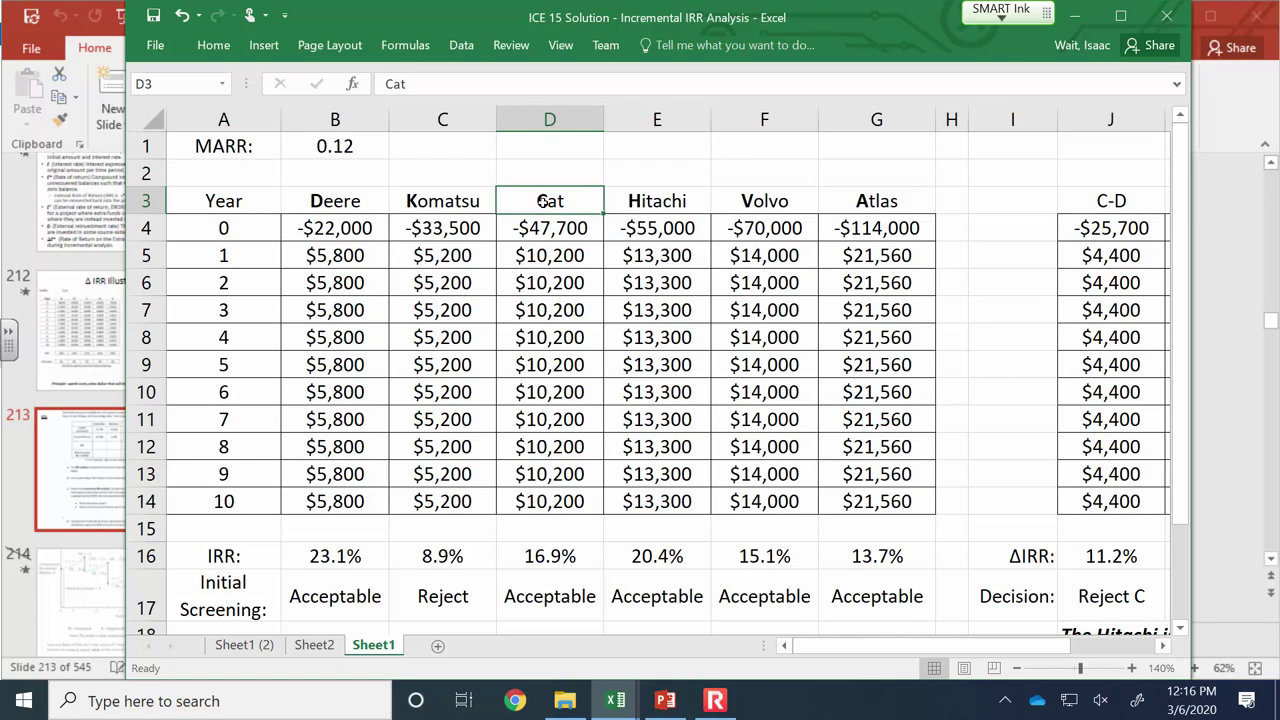
click(630, 201)
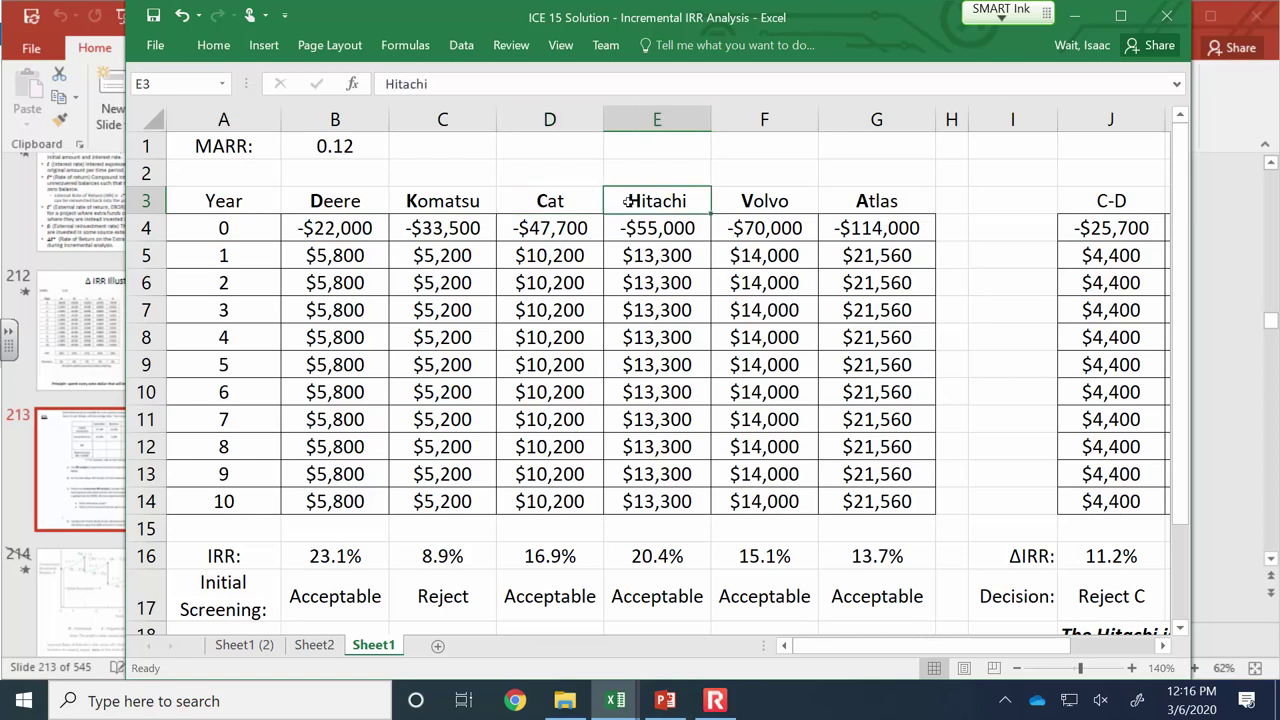
click(478, 212)
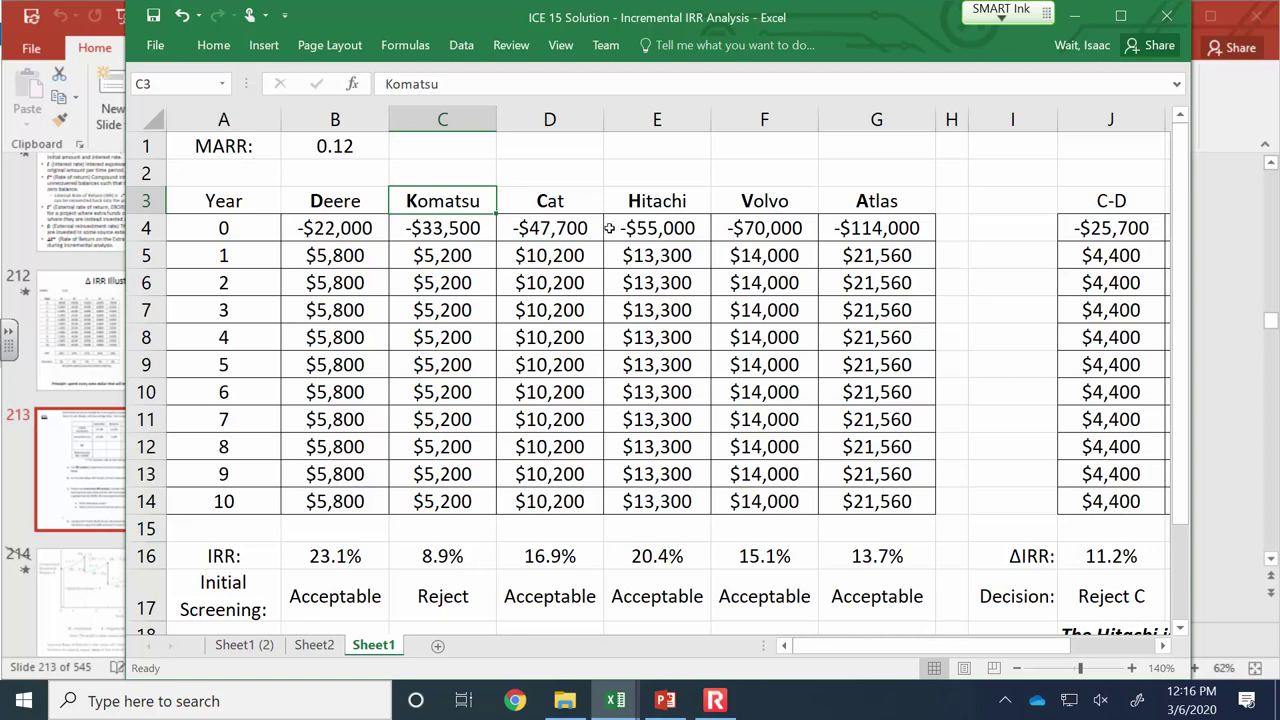
click(676, 199)
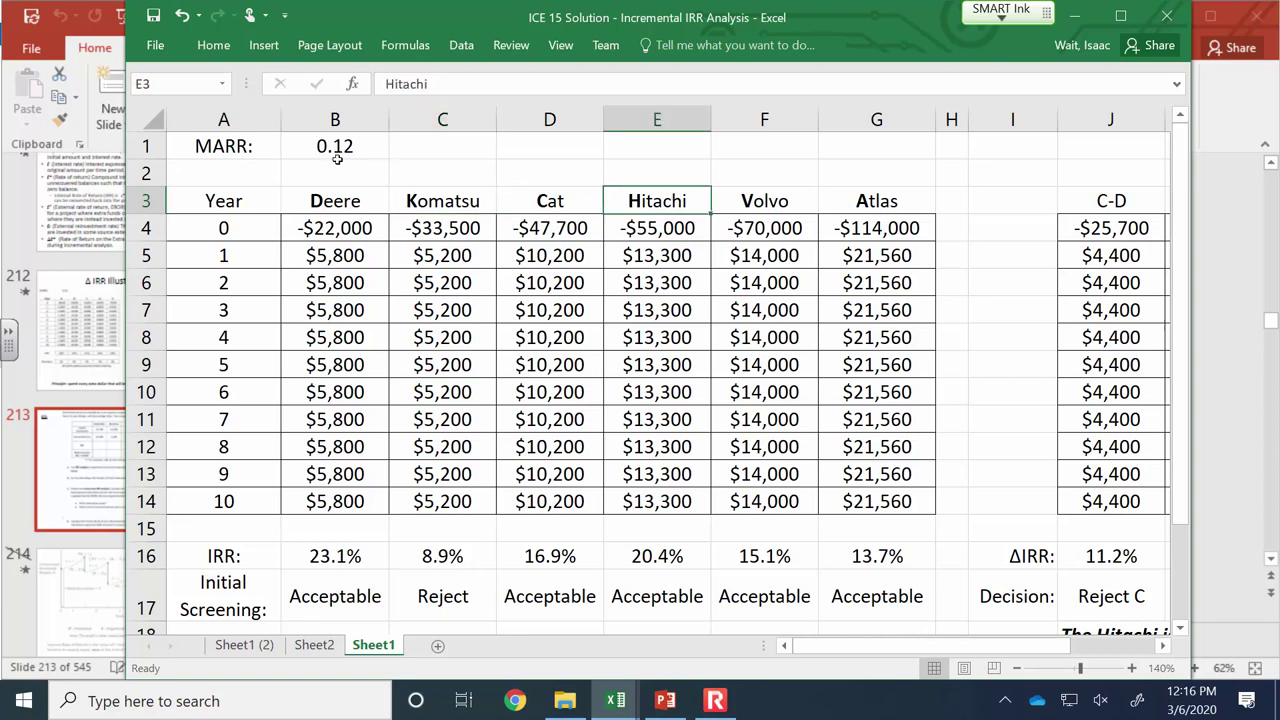
click(348, 203)
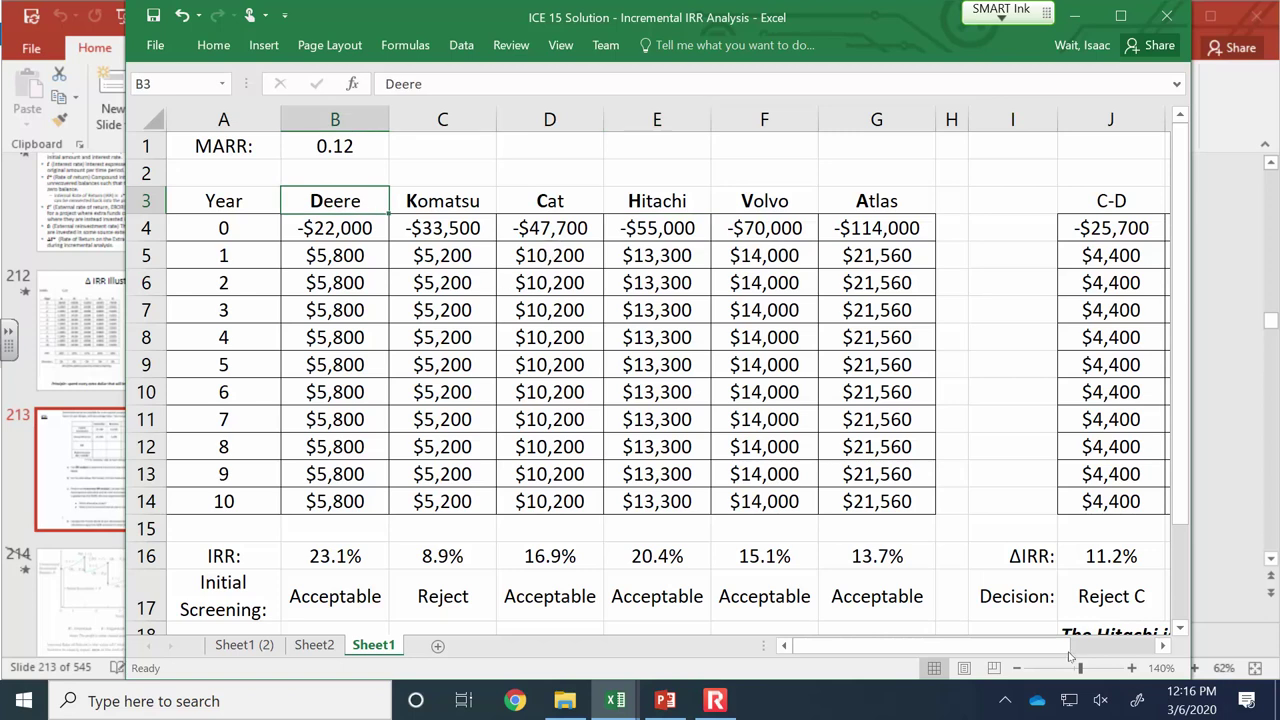
Widen and reposition the workbook window so columns A to K, including the complete H-D increment, fit in view.
drag(1190, 418, 1272, 415)
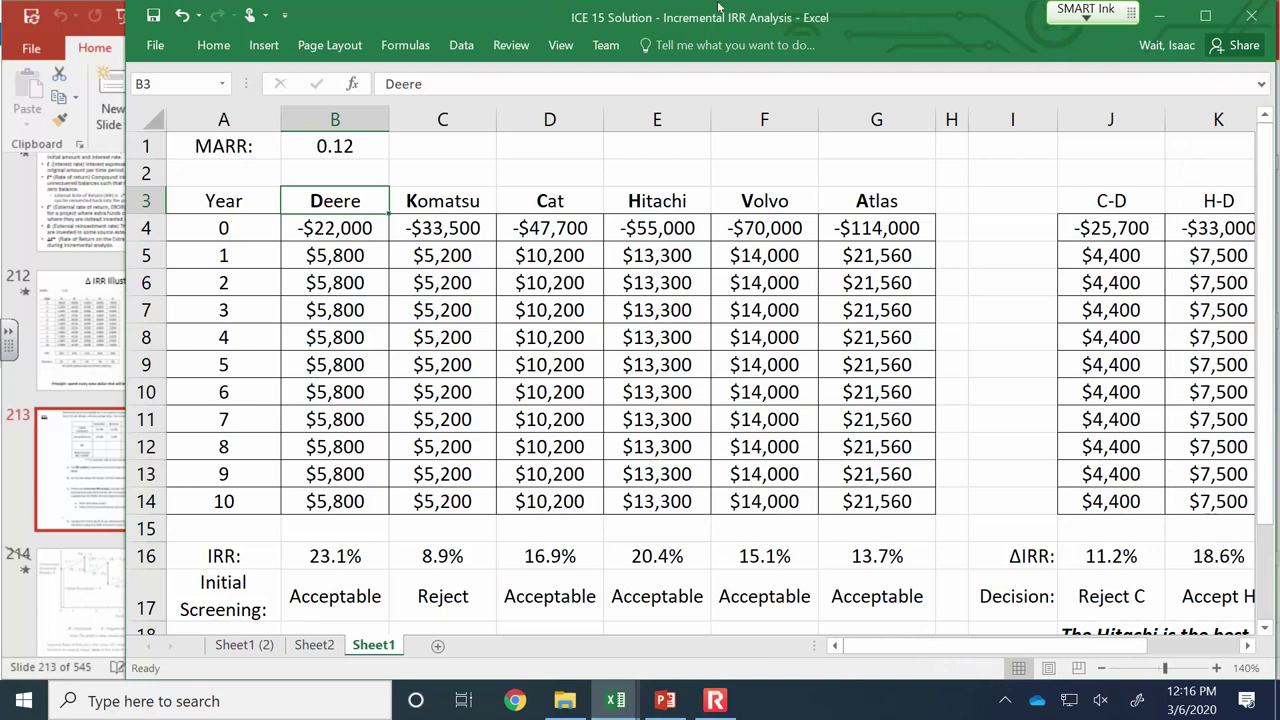
drag(718, 10, 605, 12)
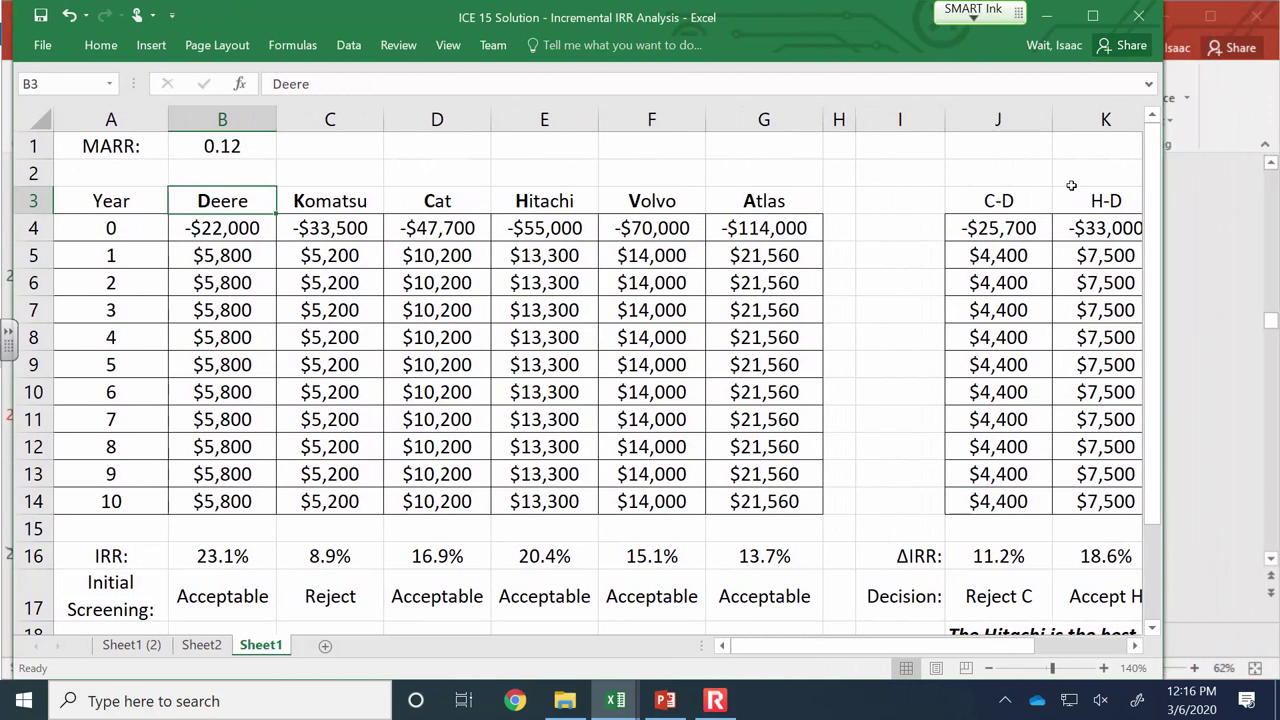
drag(1164, 262, 1177, 262)
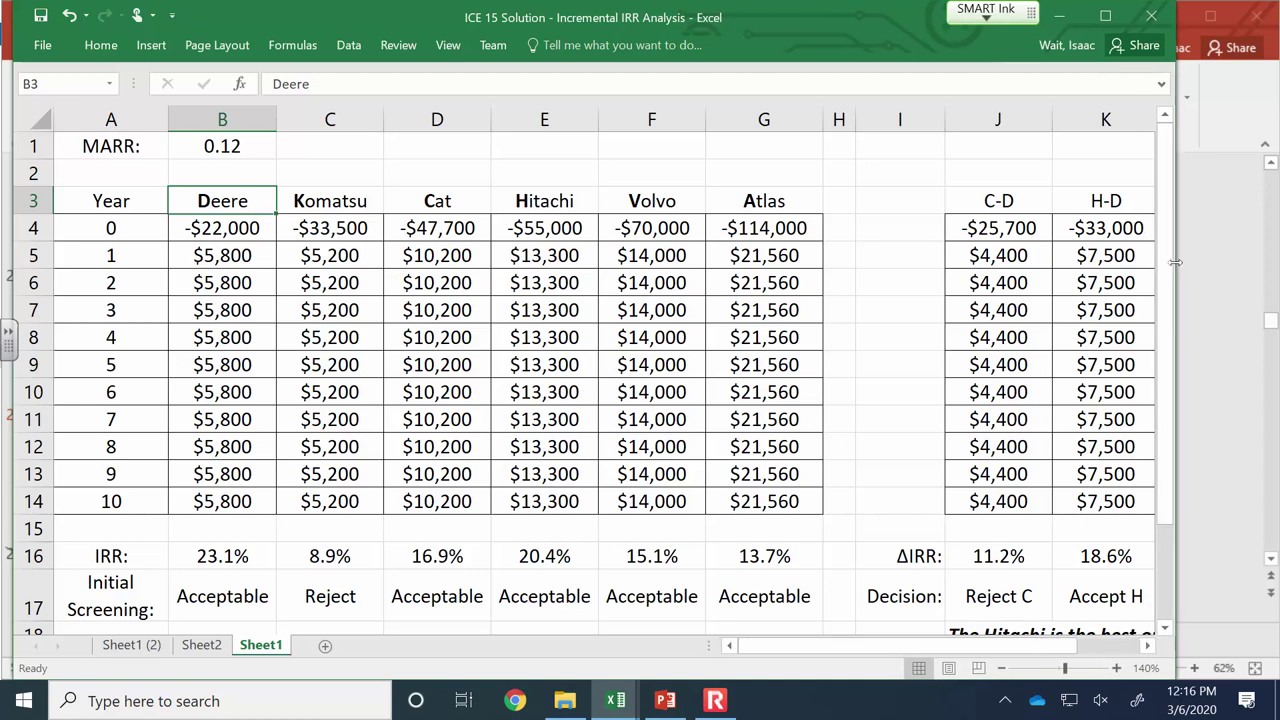
Inspect the cell range used by the H-D increment's IRR formula and leave the formula unchanged.
click(1101, 558)
click(913, 80)
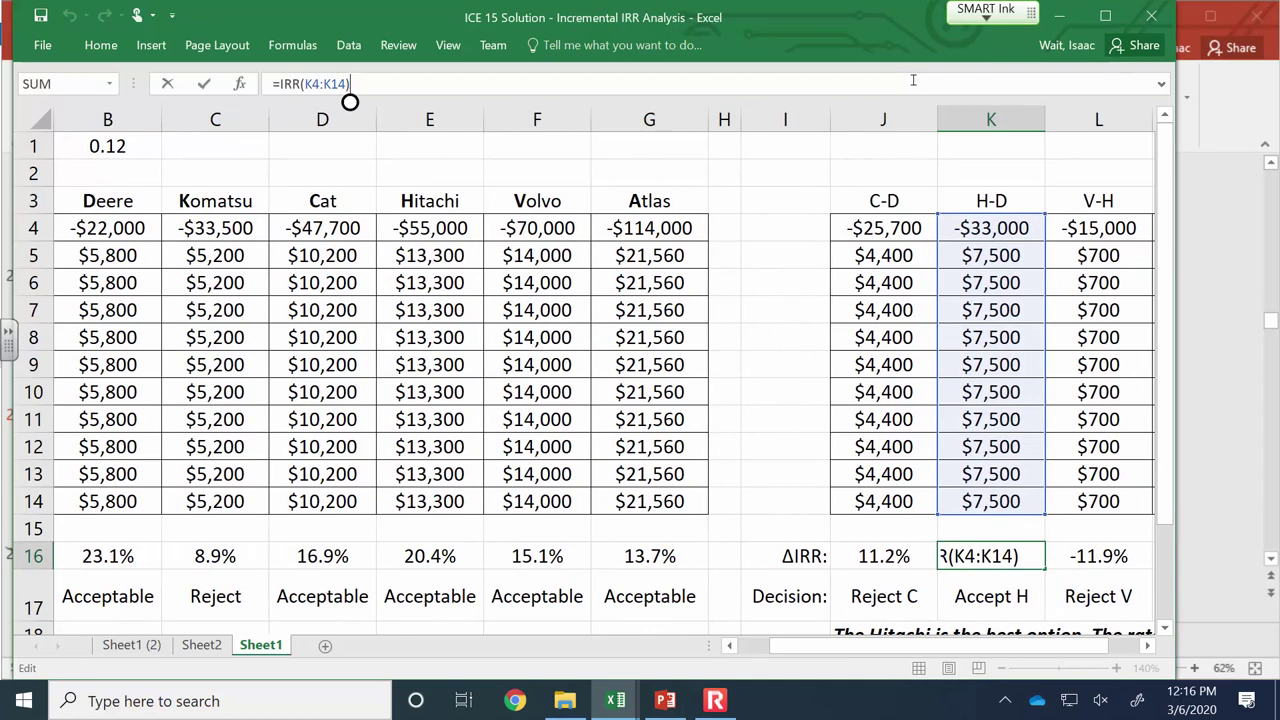
key(Escape)
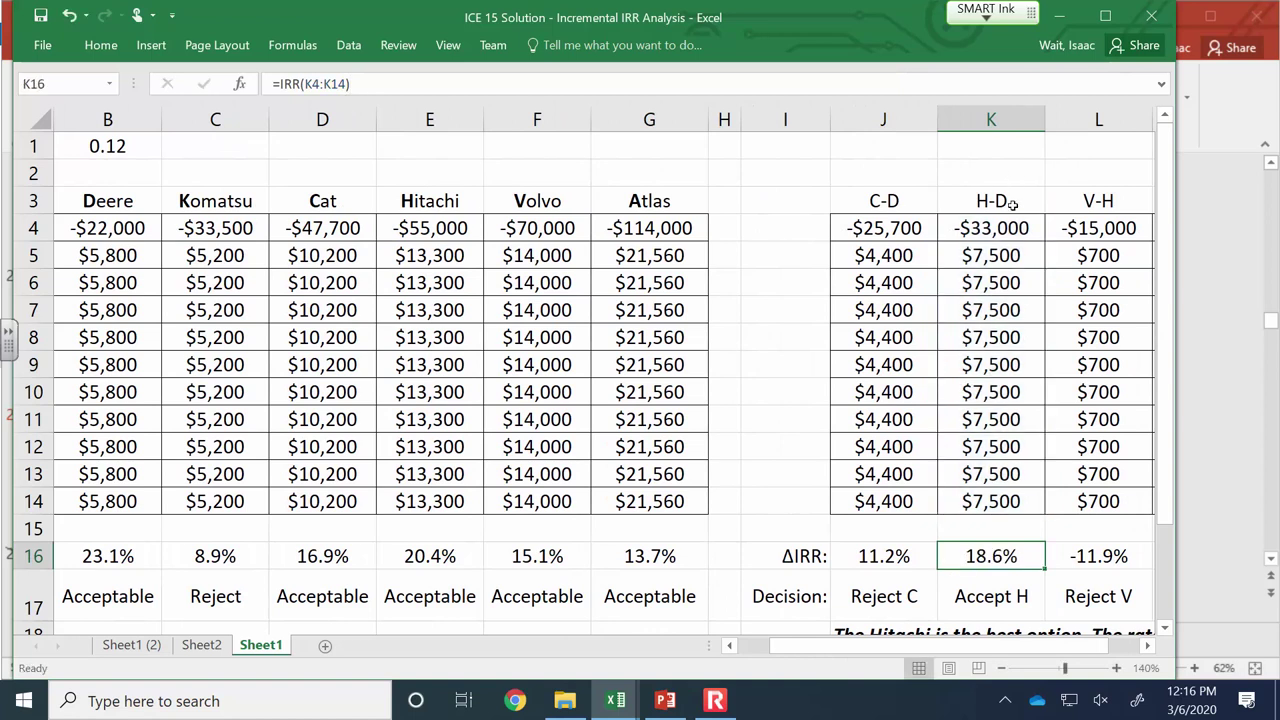
drag(983, 647, 977, 650)
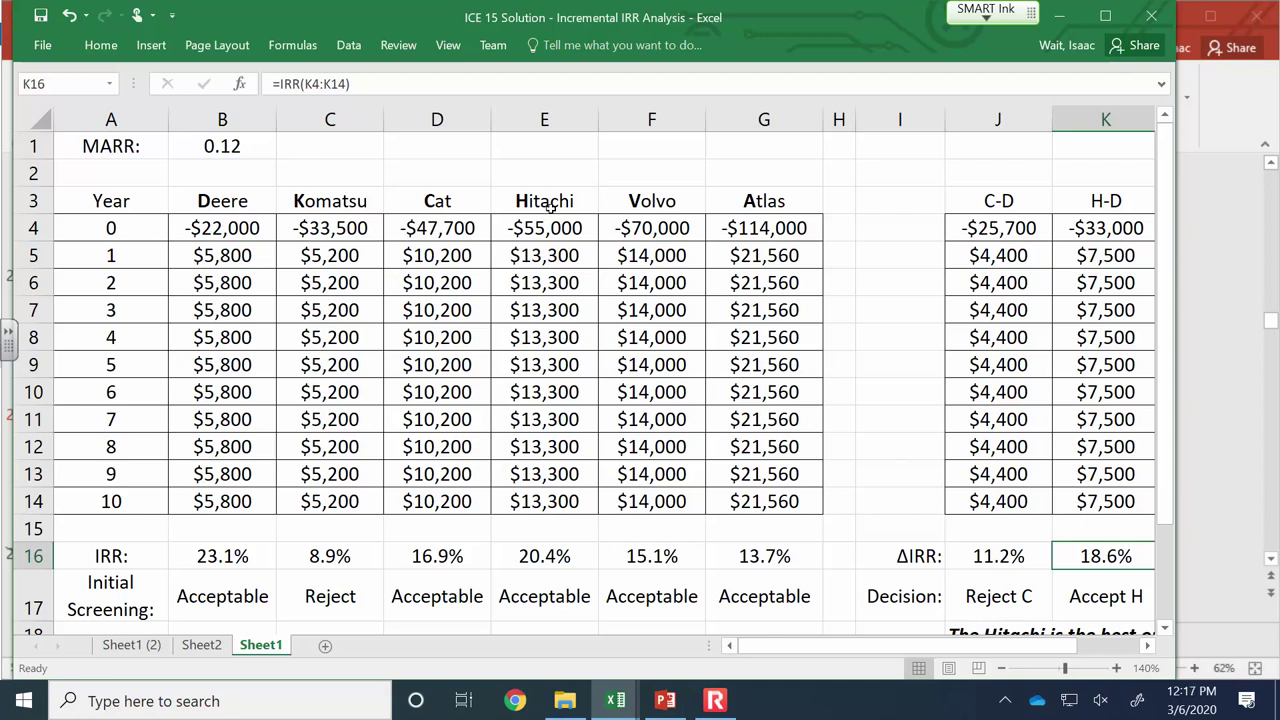
Inspect the H-D increment's cash-flow formulas for years 0 to 6, along with its ΔIRR formula.
click(1128, 232)
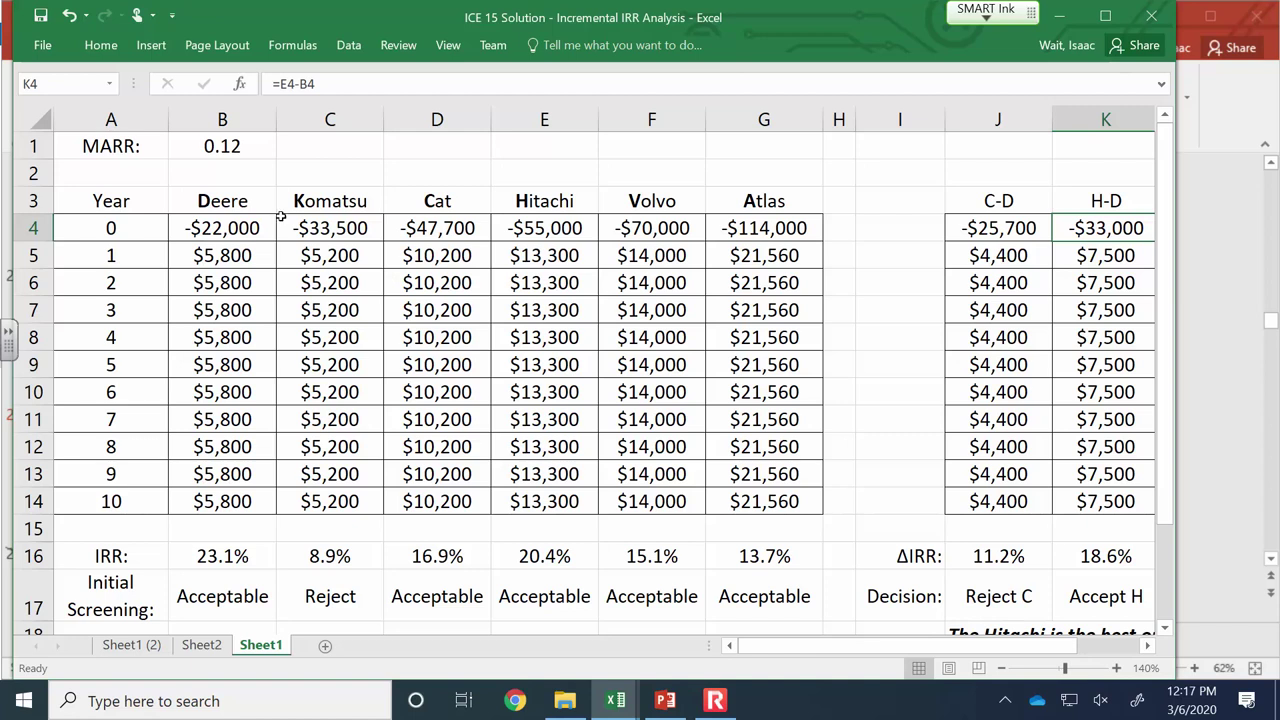
click(1132, 258)
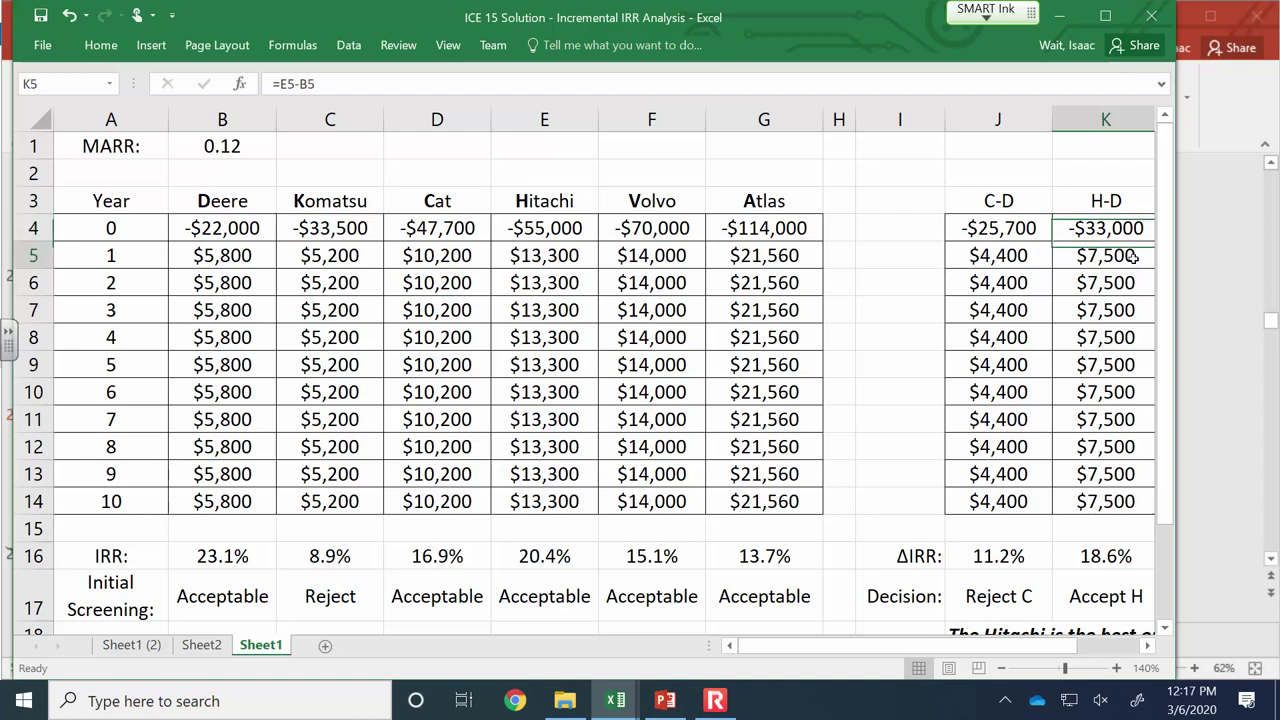
click(1127, 284)
click(1124, 313)
click(1119, 340)
click(1110, 370)
click(1110, 390)
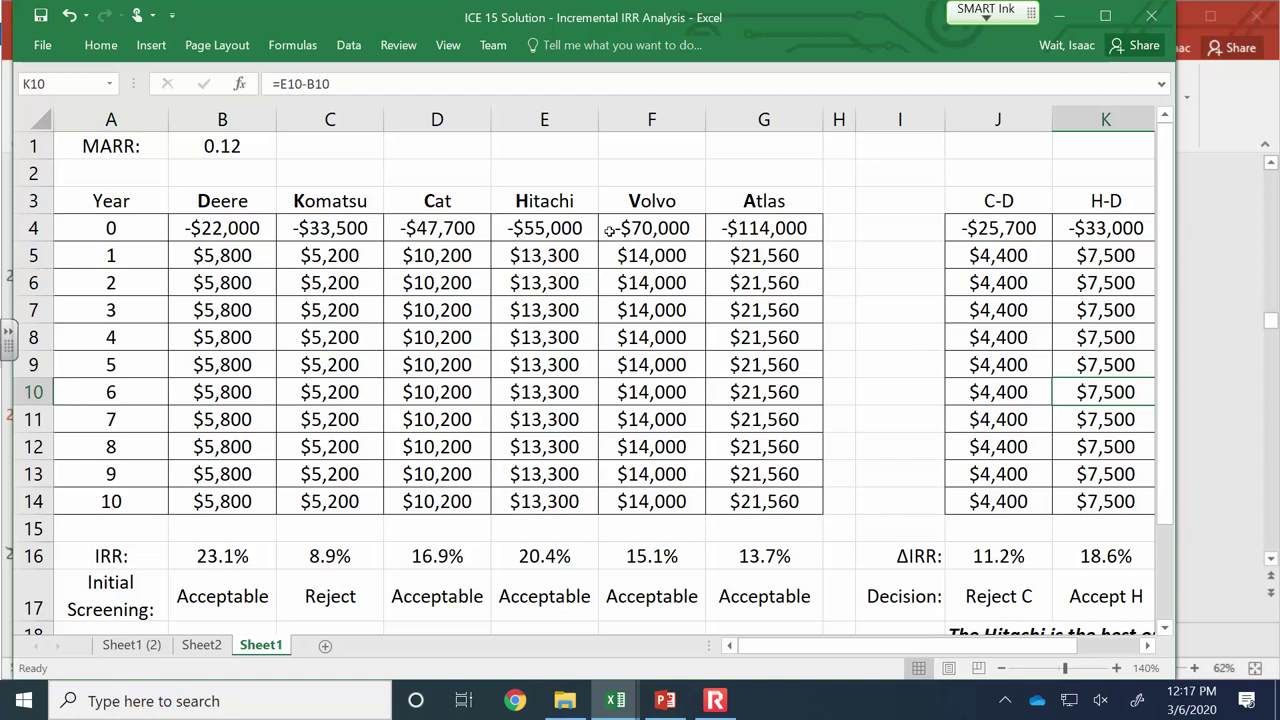
click(1095, 553)
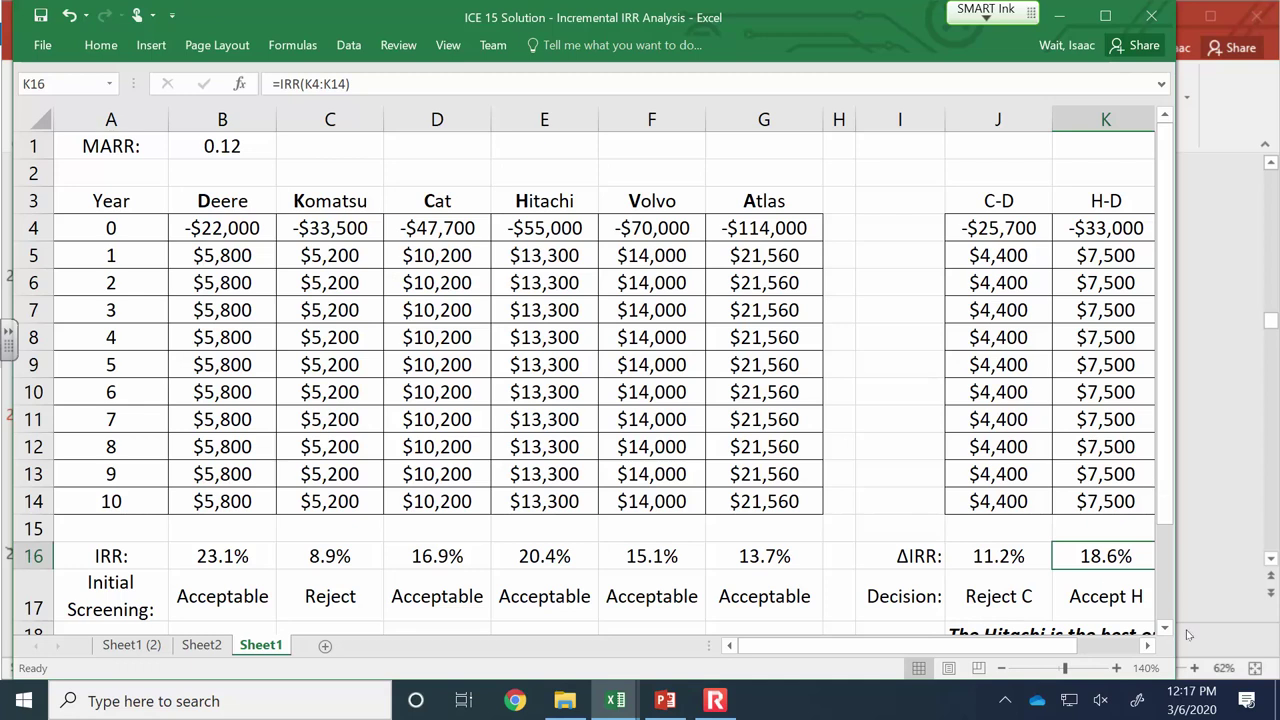
Widen the workbook window to include the V-H increment and examine its ΔIRR formula.
drag(1176, 488, 1273, 489)
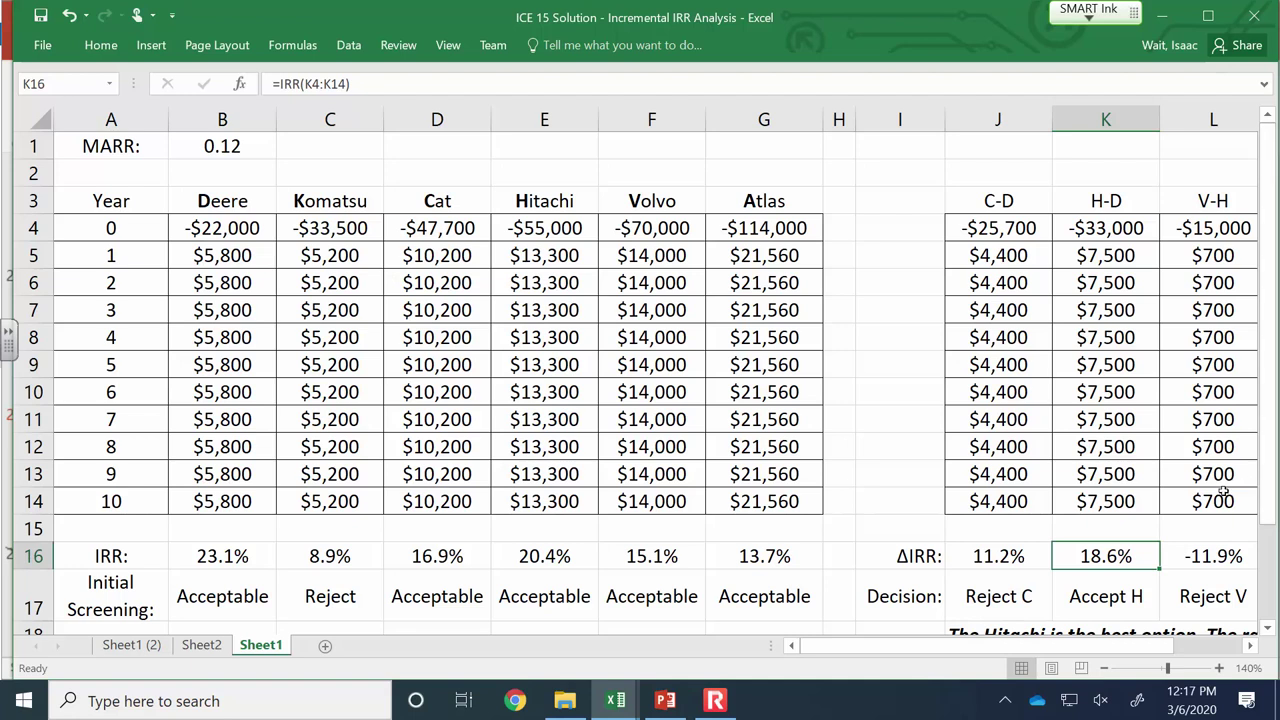
click(1213, 556)
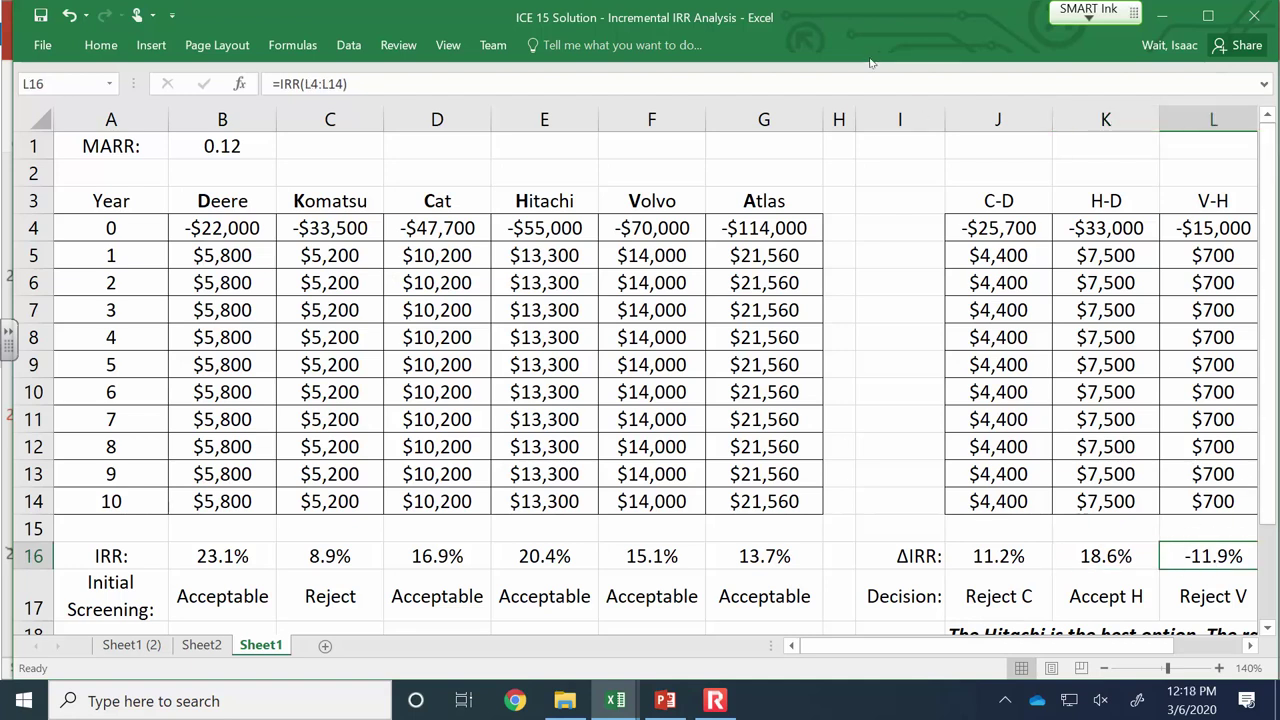
drag(857, 36, 845, 36)
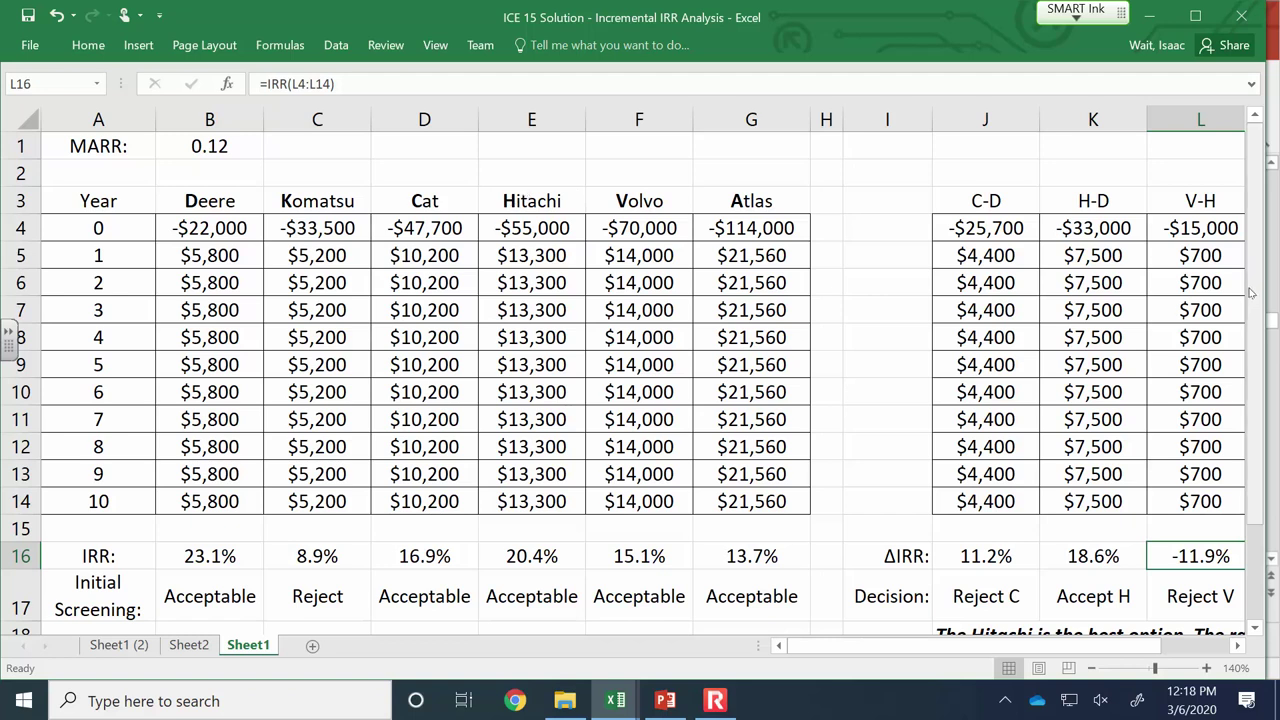
Reduce the sheet zoom to 130%, widen the window and examine the A-H increment's ΔIRR formula.
click(1093, 669)
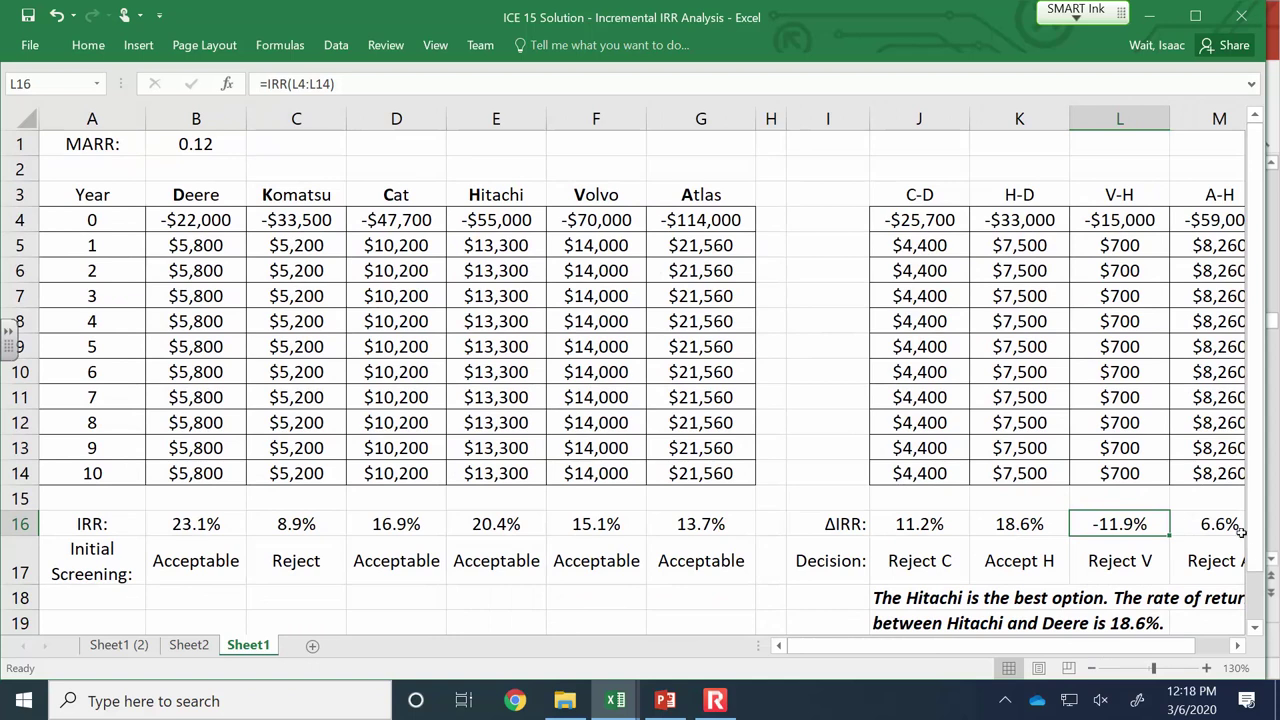
drag(1270, 543, 1279, 543)
click(1208, 526)
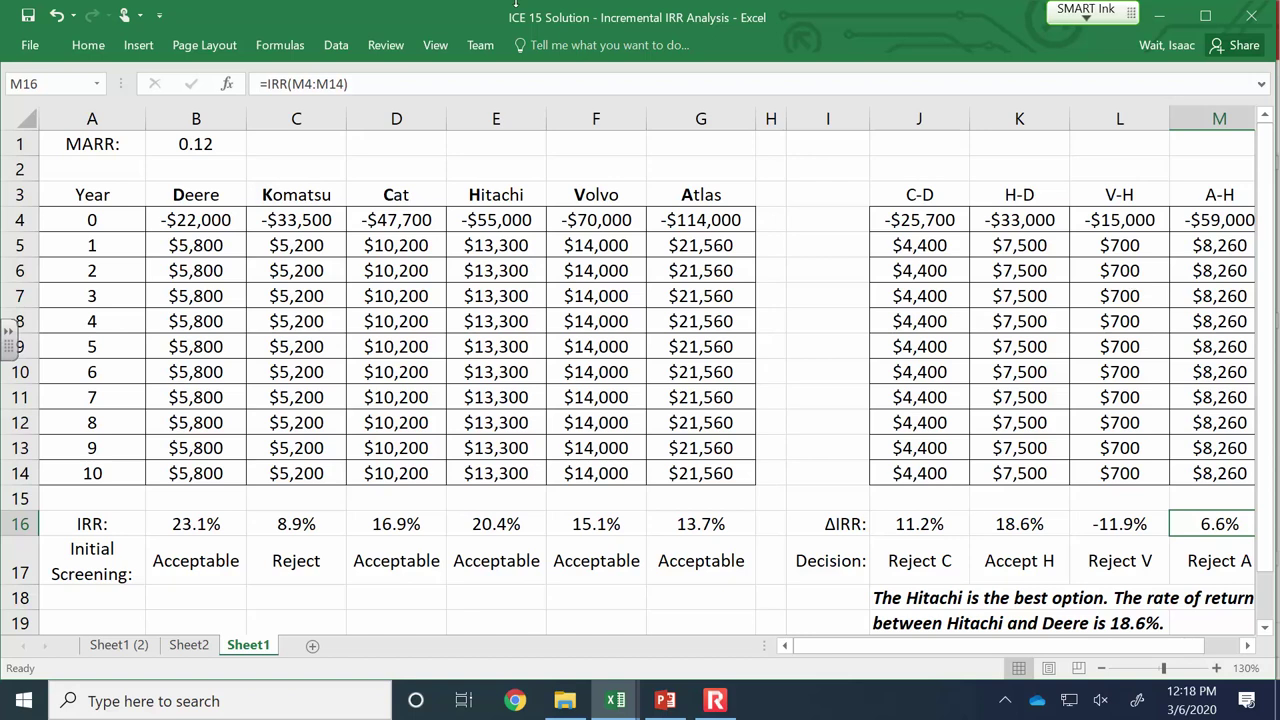
Maximize the workbook window and set the sheet zoom to 120% to fit all increments and the NPV row.
click(1205, 15)
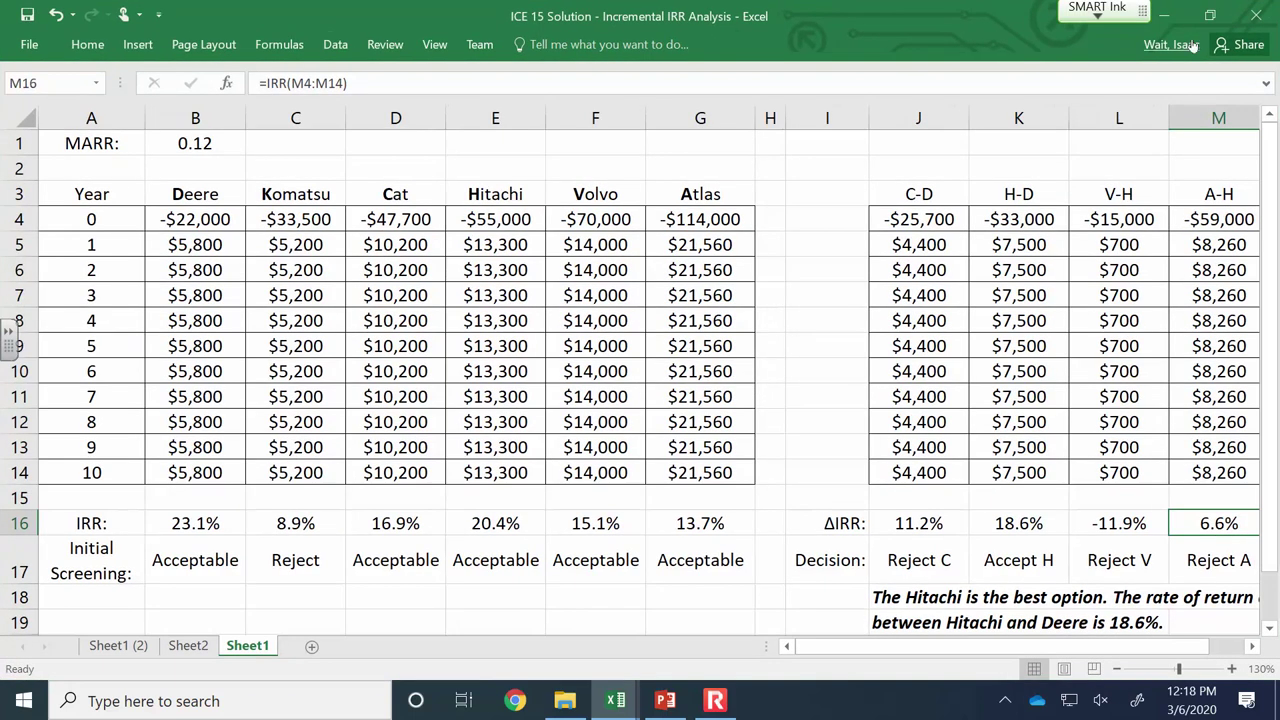
click(1118, 669)
click(1120, 669)
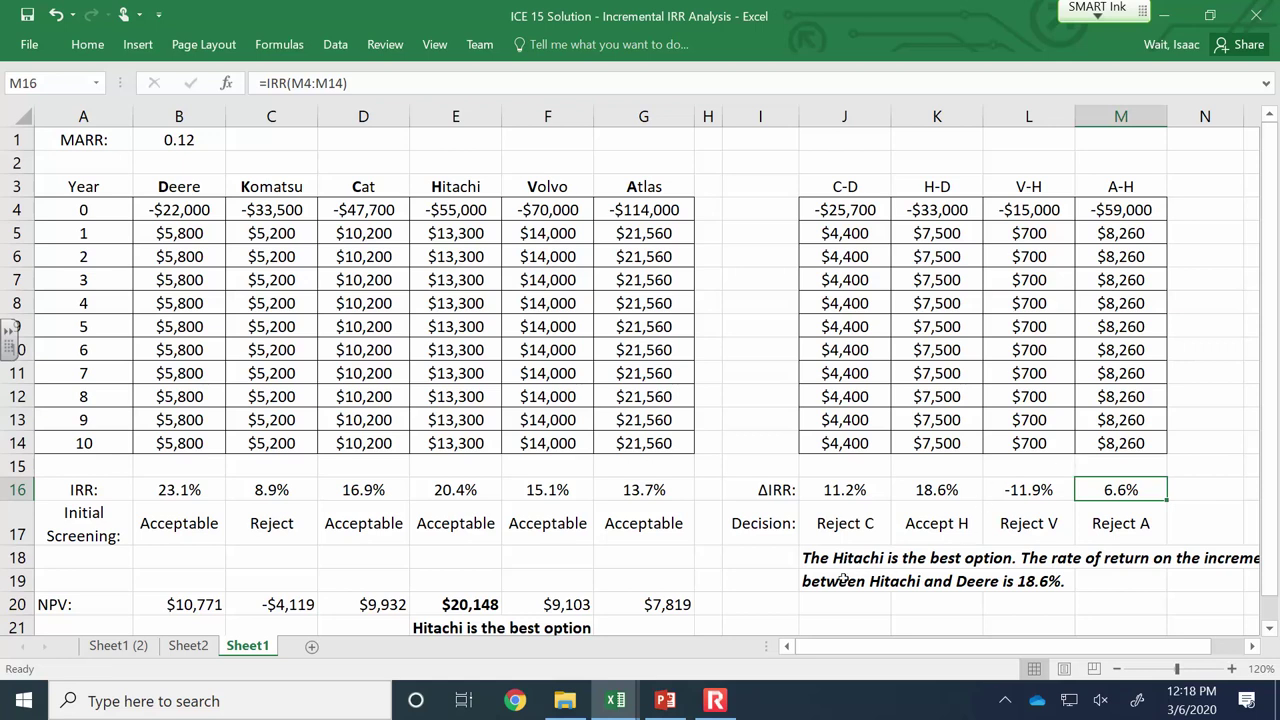
Compare the H-D increment's ΔIRR and the written conclusion with the Hitachi's own IRR.
click(928, 490)
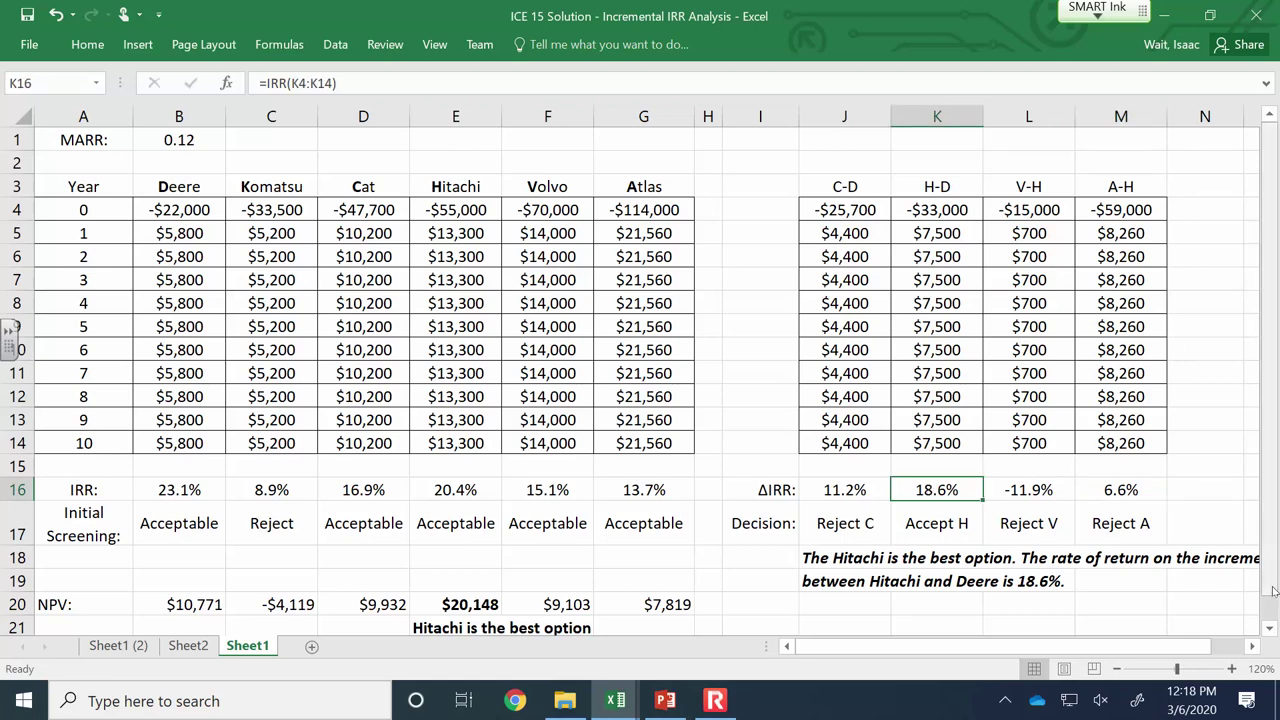
click(1124, 608)
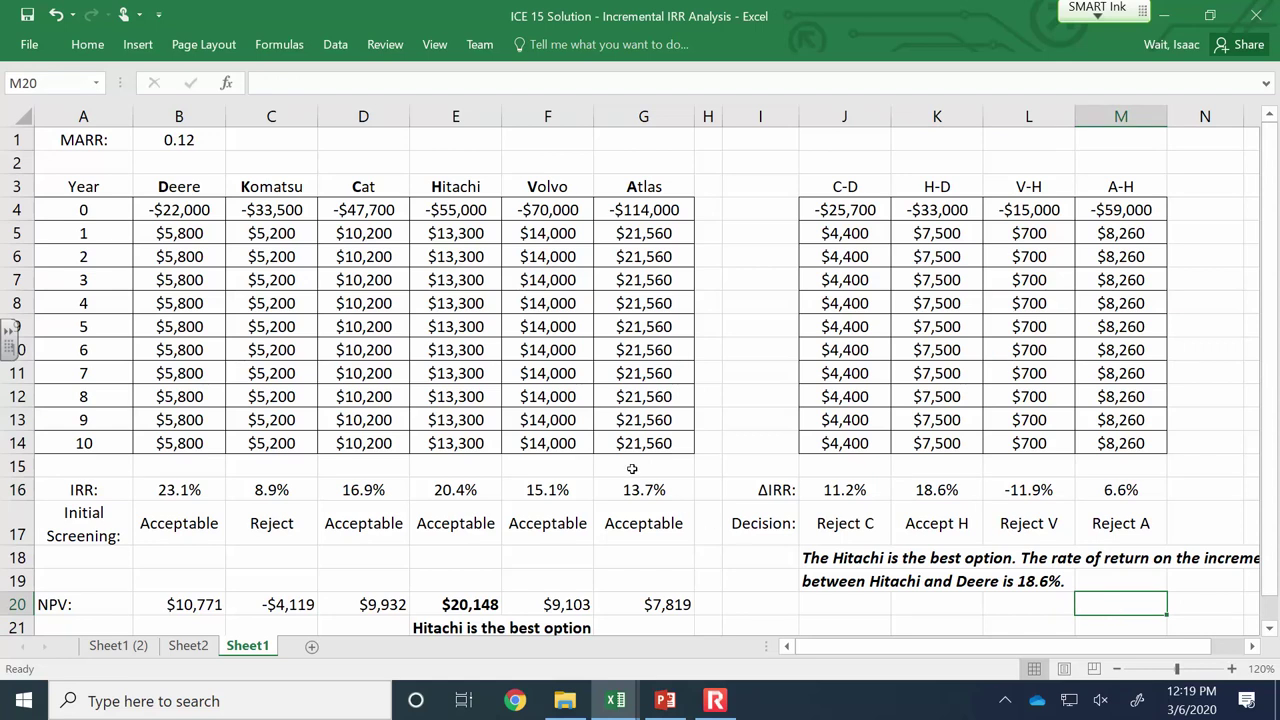
click(457, 489)
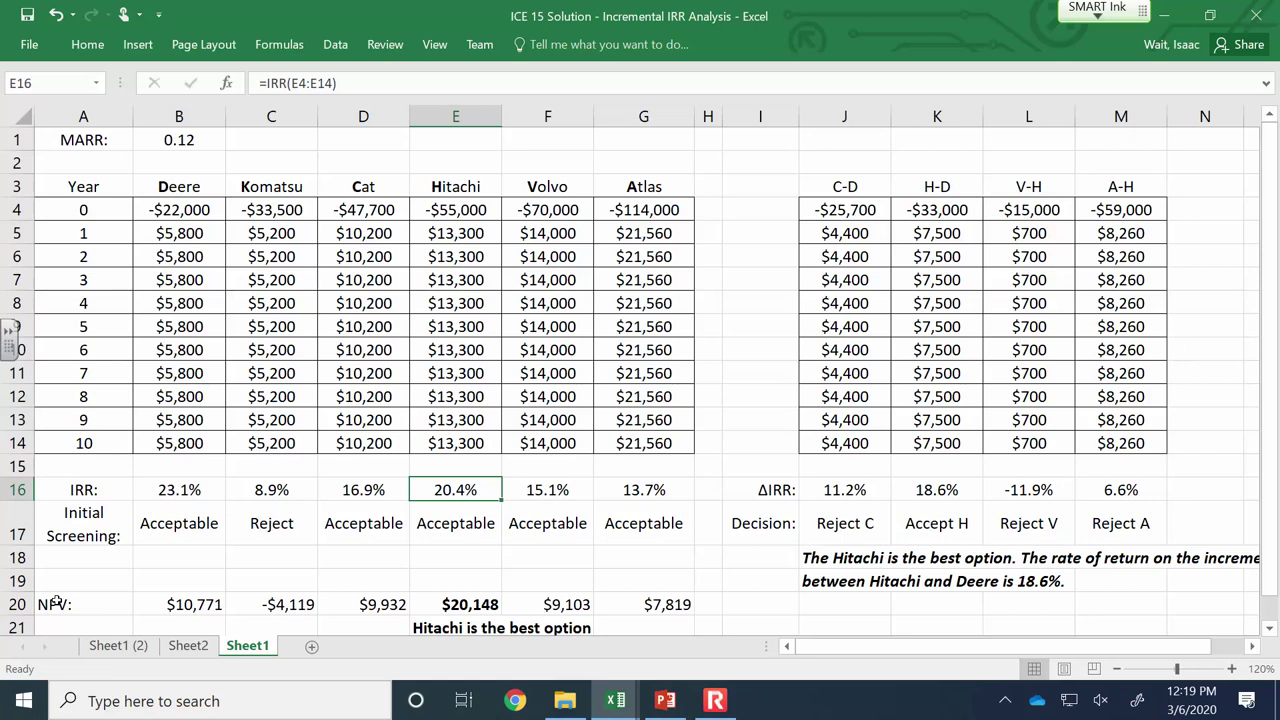
Review the C-D, H-D, V-H and A-H headings to retrace the sequence of incremental comparisons.
click(840, 183)
click(933, 184)
click(1066, 191)
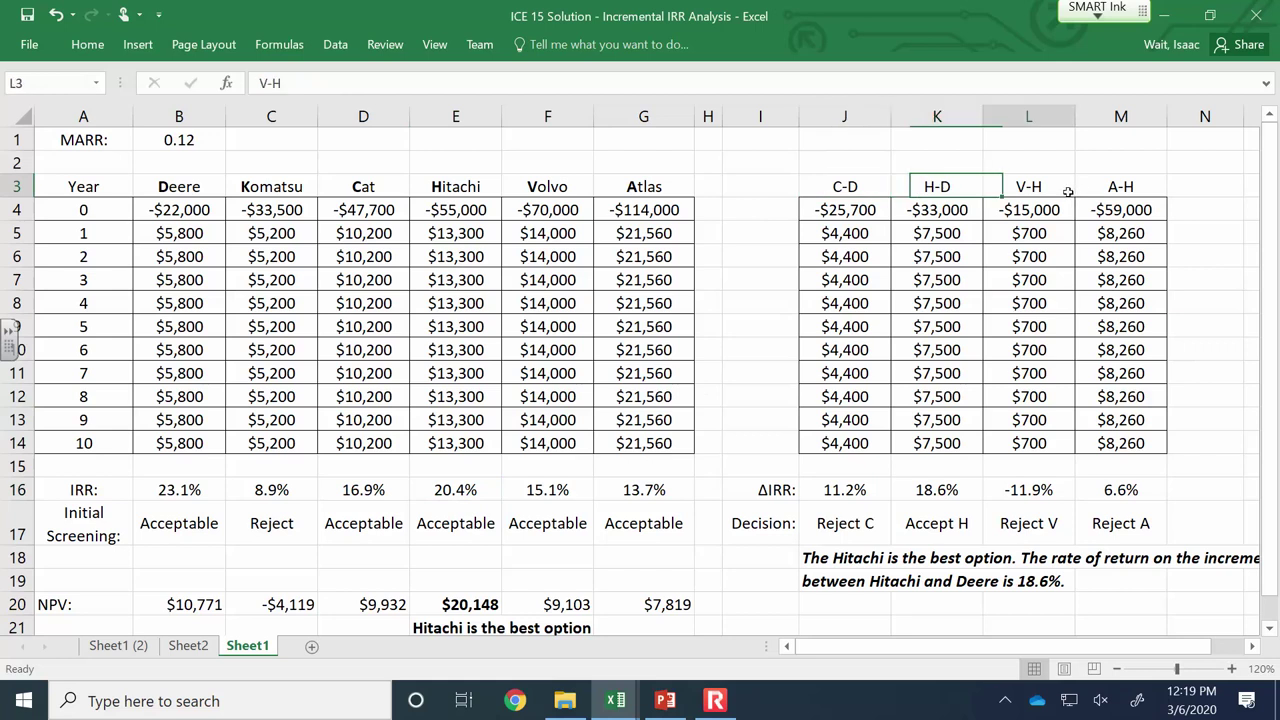
click(1150, 190)
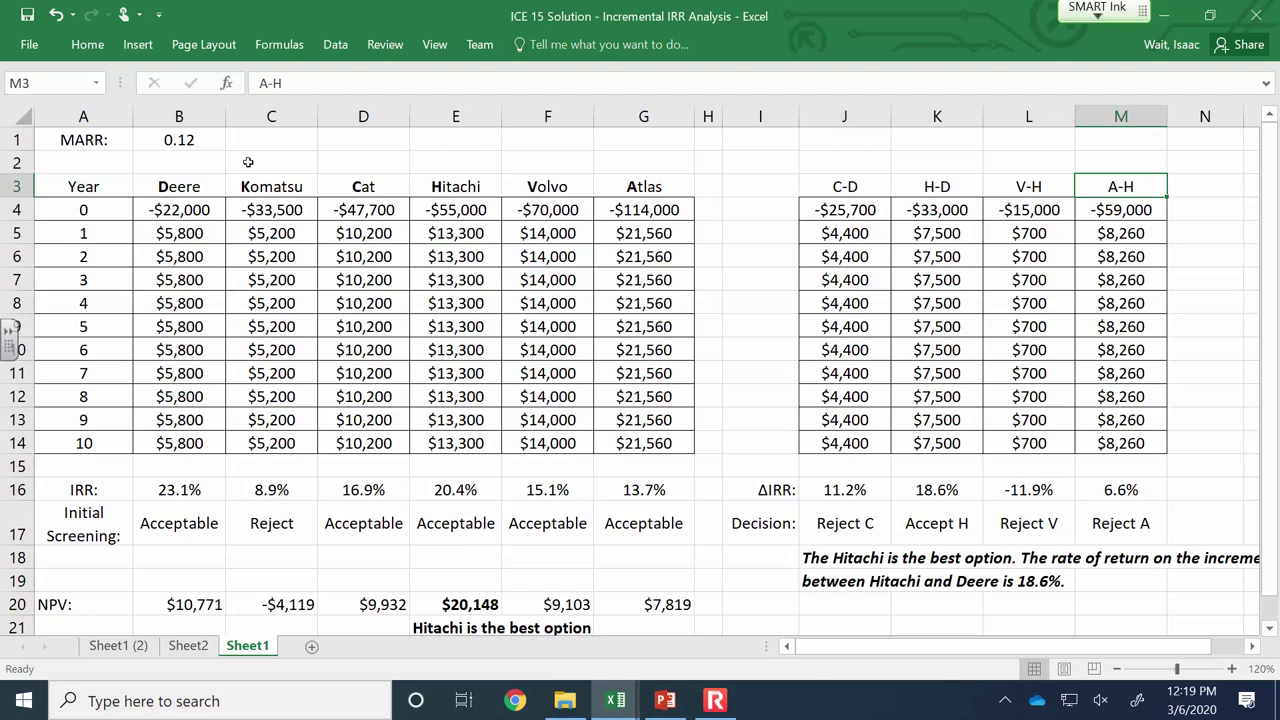
Check the MARR in B1 and inspect which cells the Deere's NPV formula references.
click(195, 139)
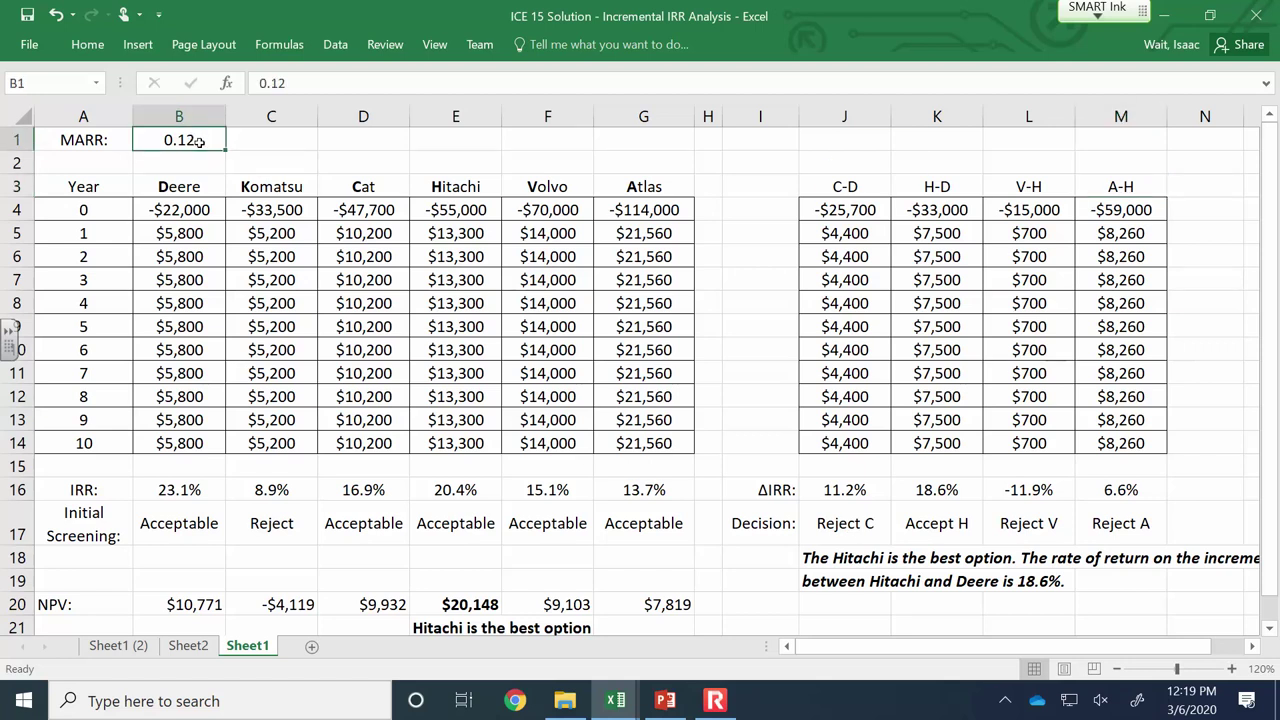
click(200, 601)
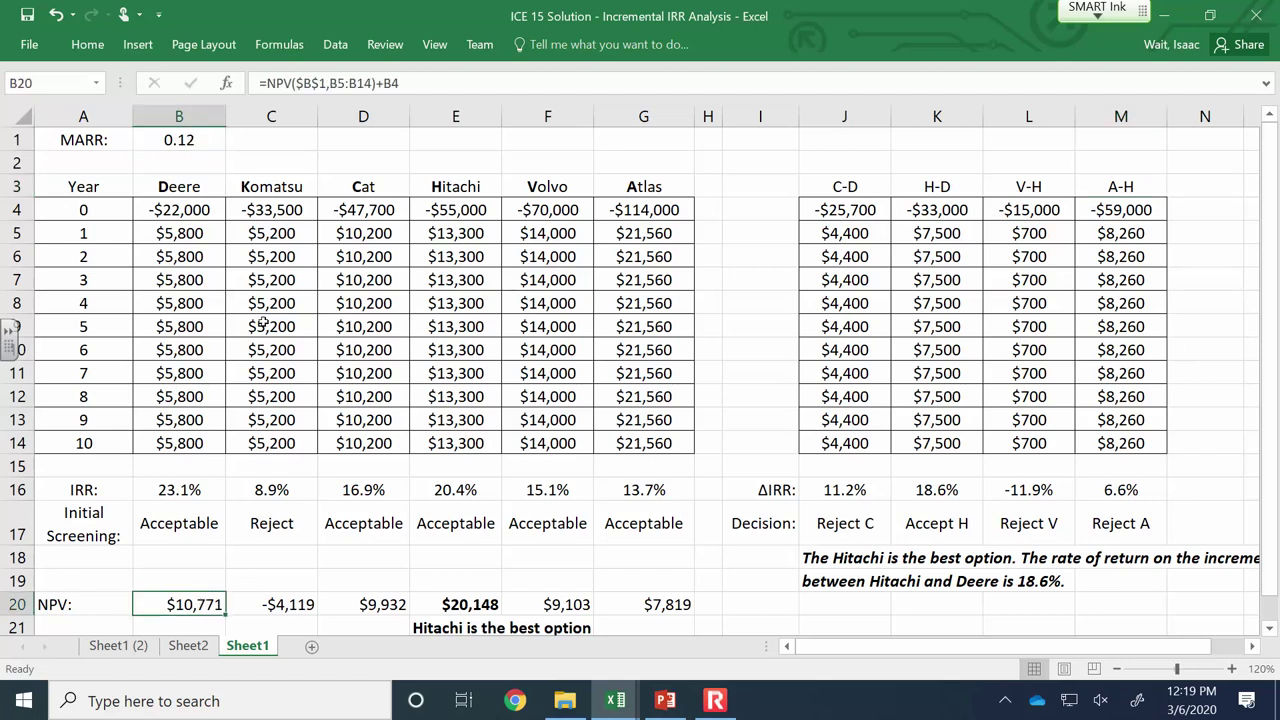
click(446, 85)
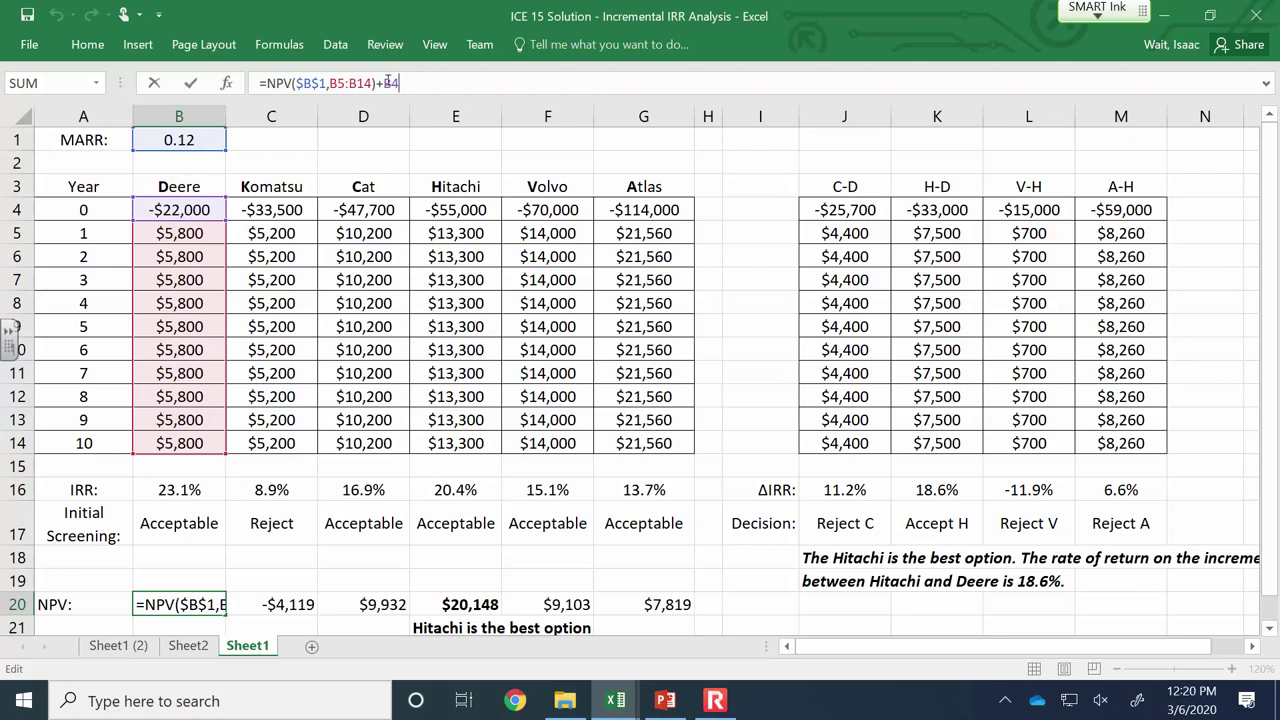
key(ctrl+Return)
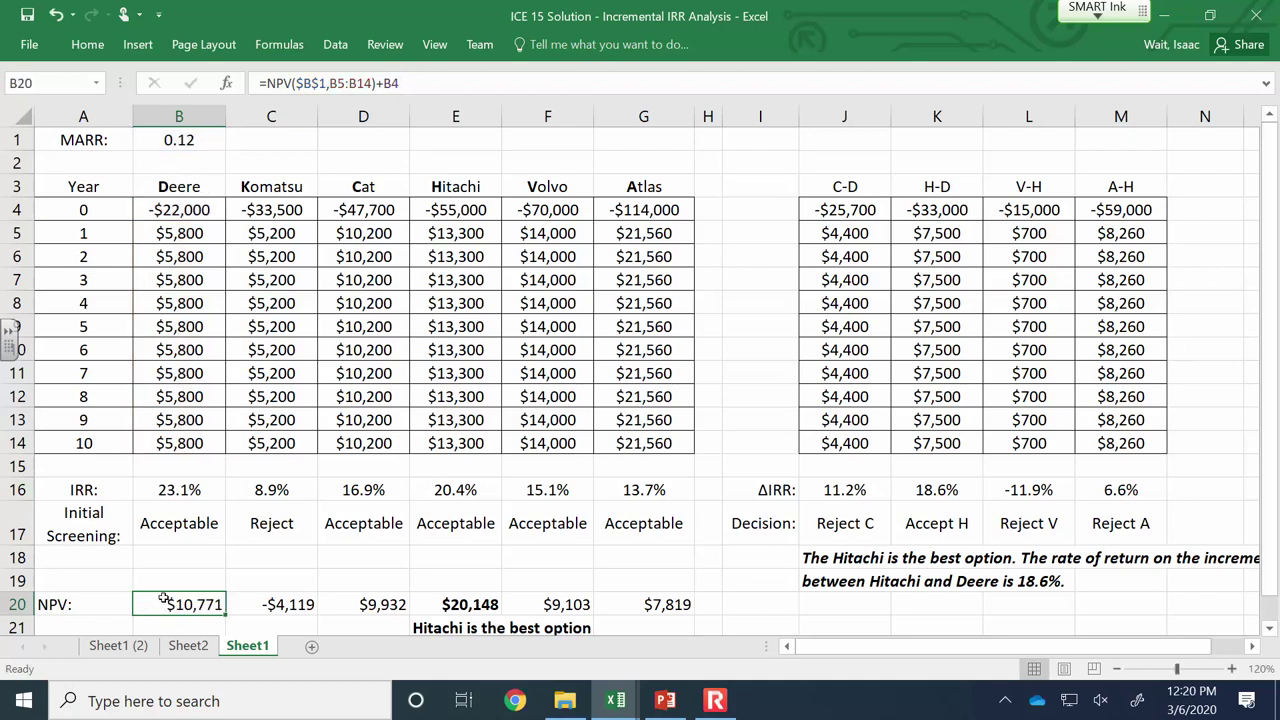
Compare the NPVs and their formulas in row 20 across the Komatsu, Cat, Hitachi, Volvo and Atlas alternatives.
click(252, 607)
click(364, 606)
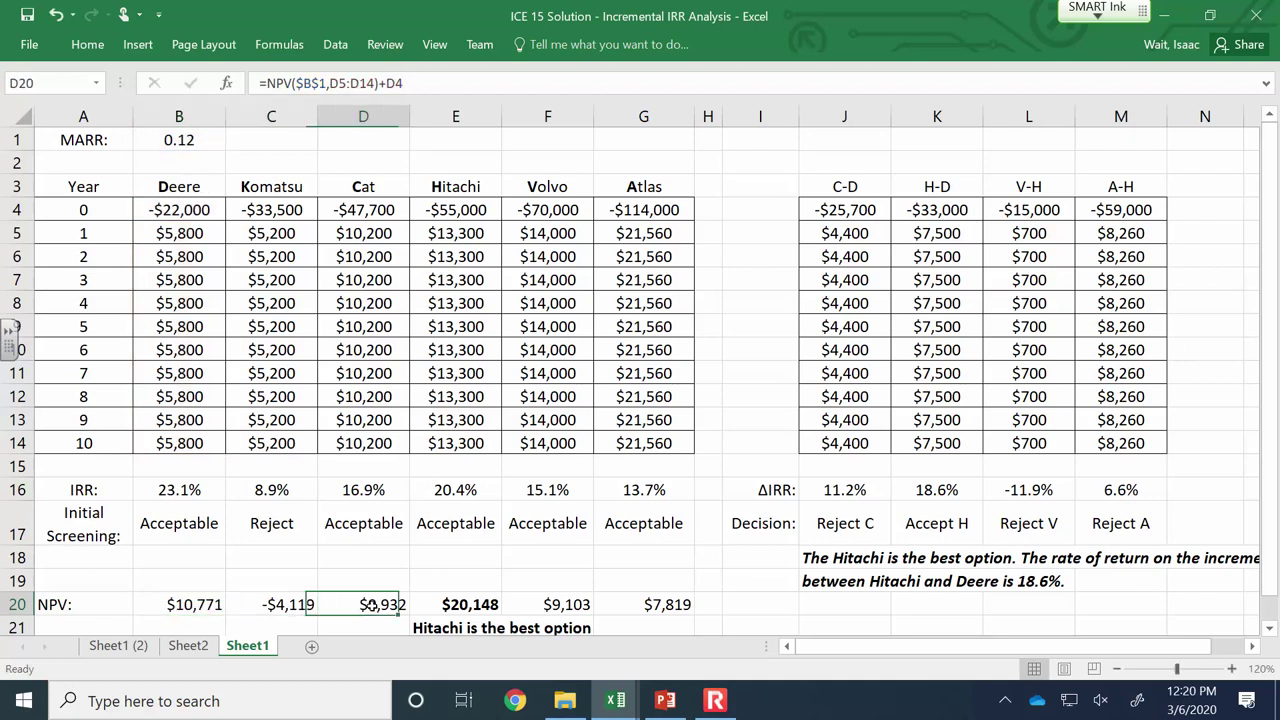
click(449, 604)
click(566, 605)
click(654, 606)
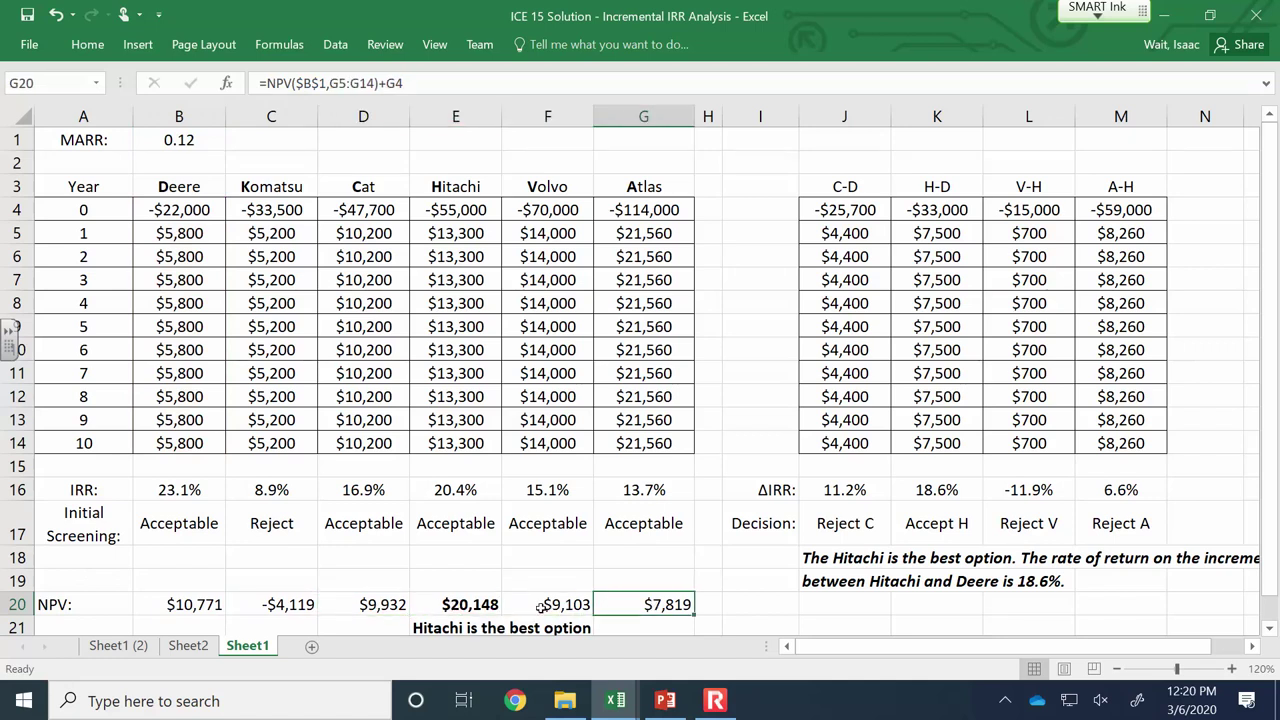
click(470, 604)
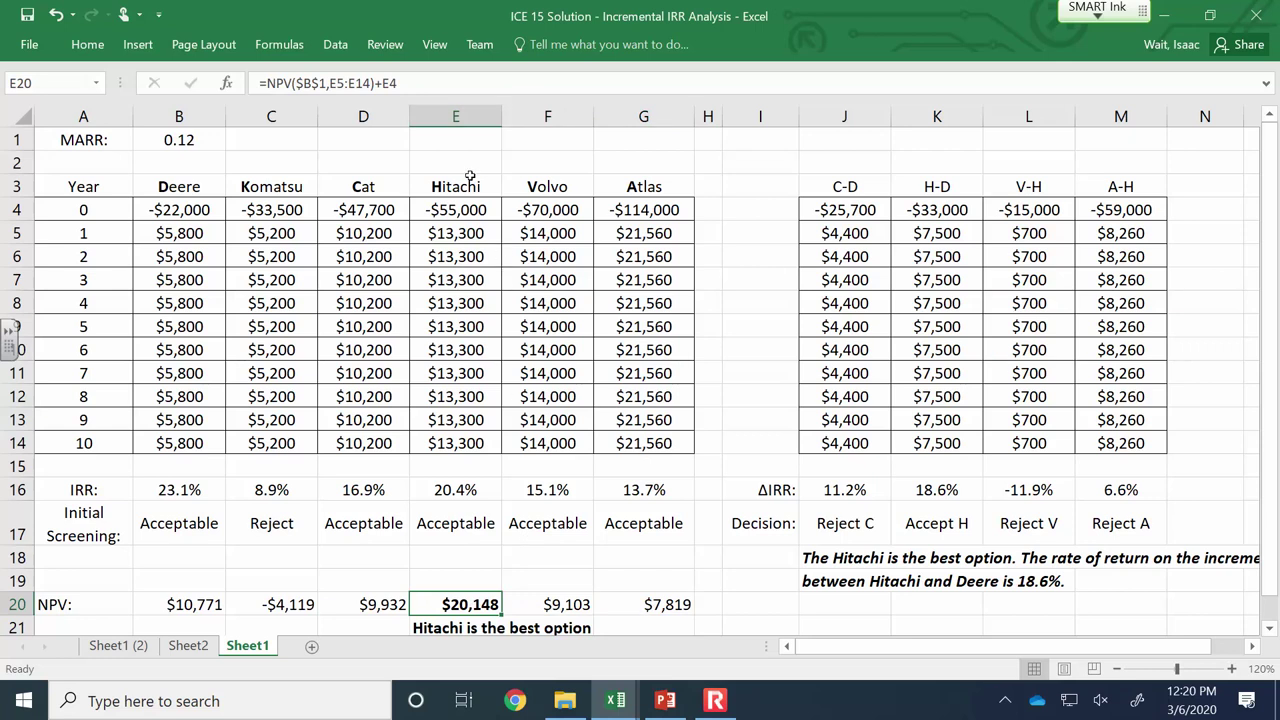
Compare the Komatsu's NPV with its IRR and inspect which cells the Hitachi's NPV formula references.
click(271, 604)
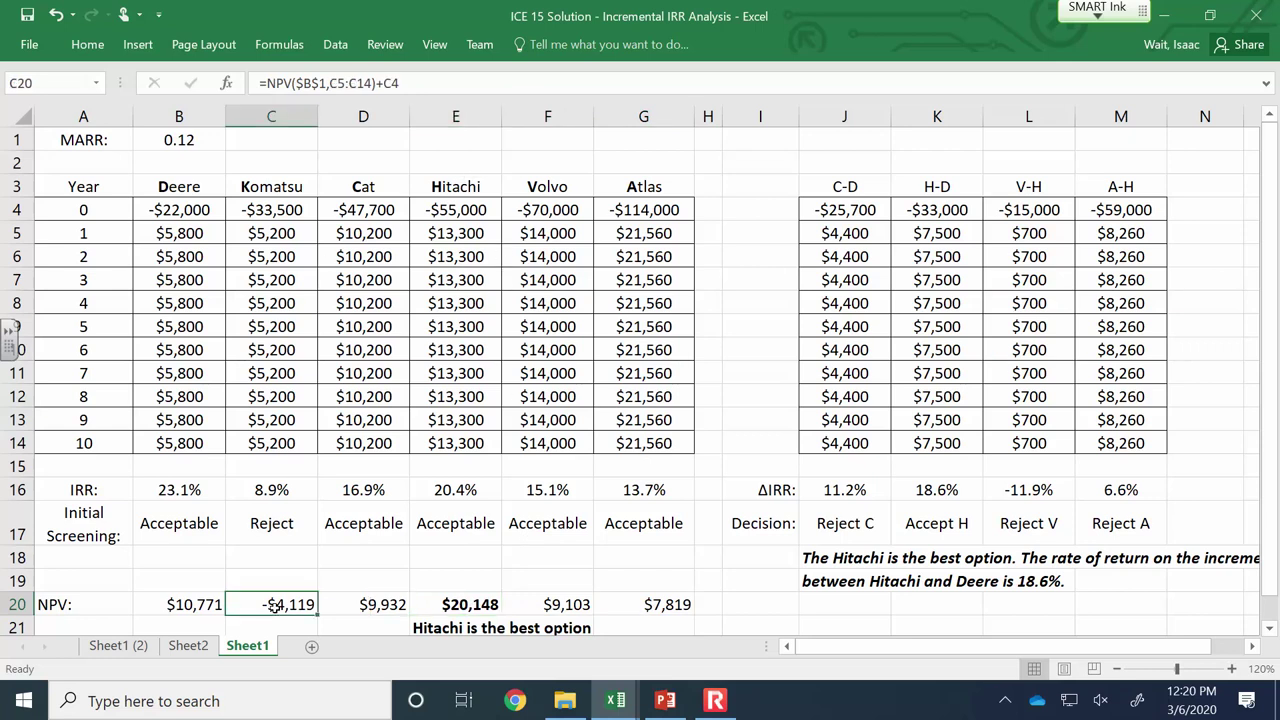
click(271, 490)
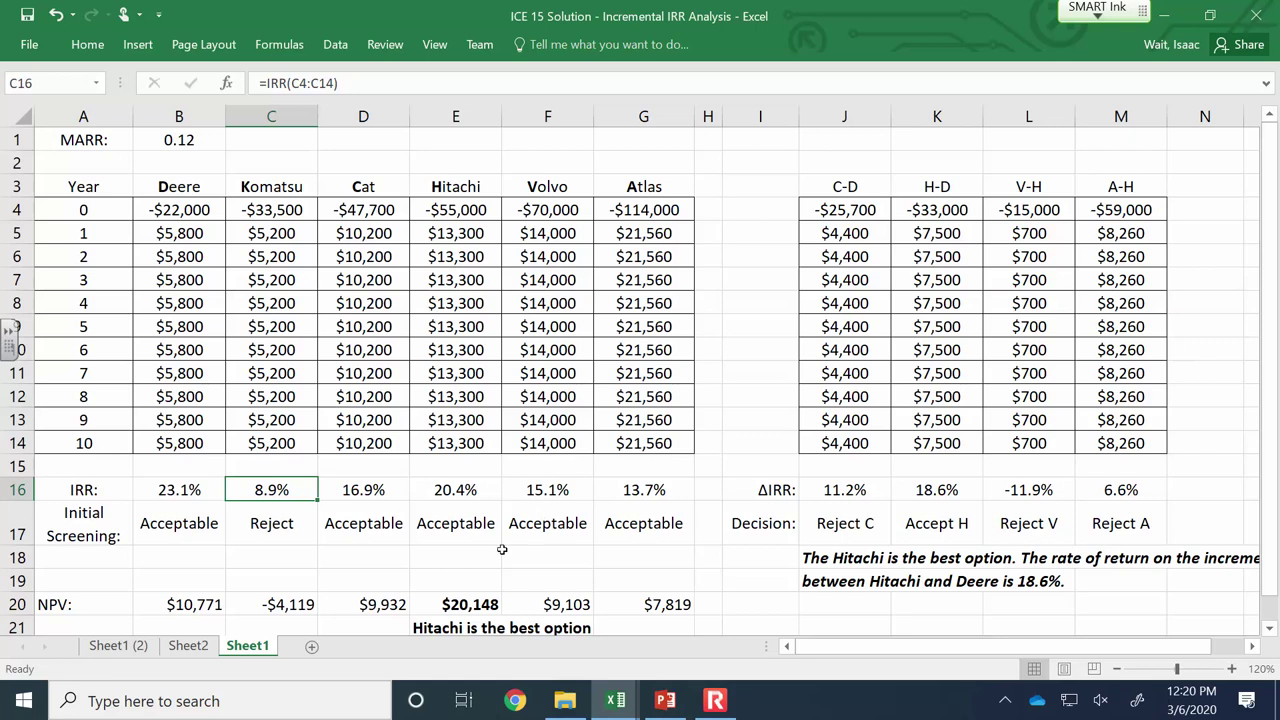
click(455, 603)
click(466, 76)
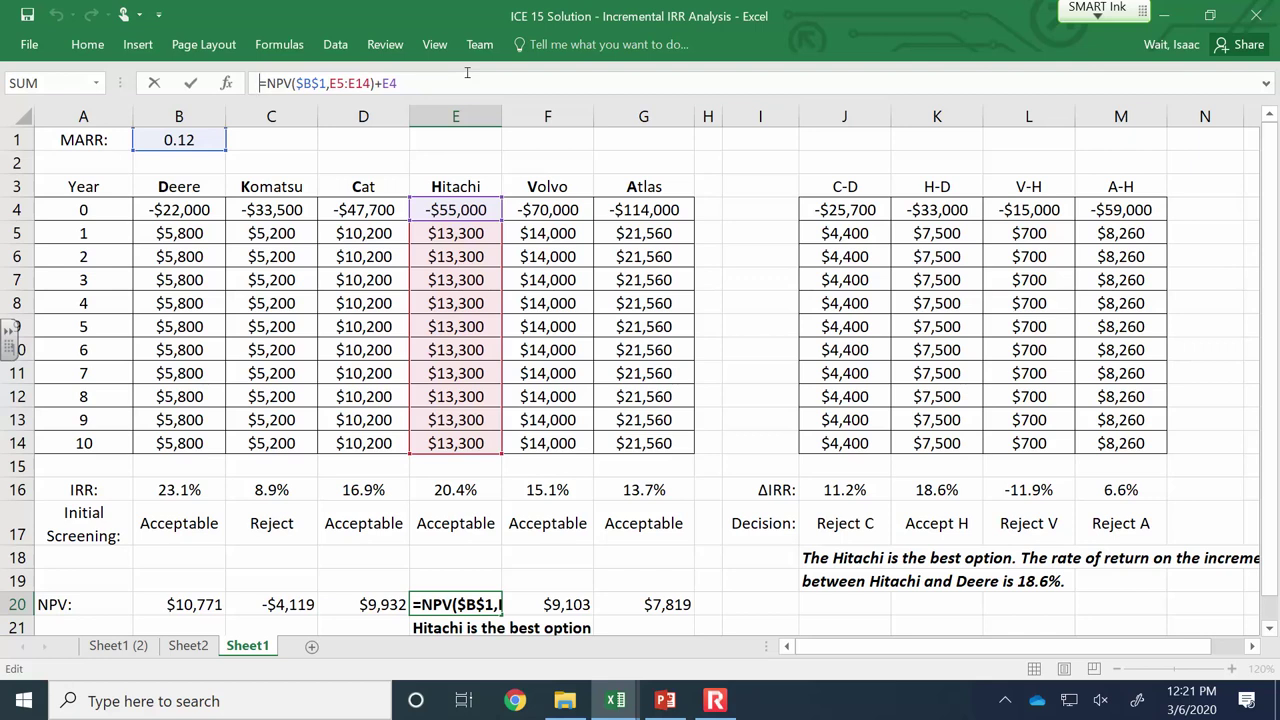
key(Escape)
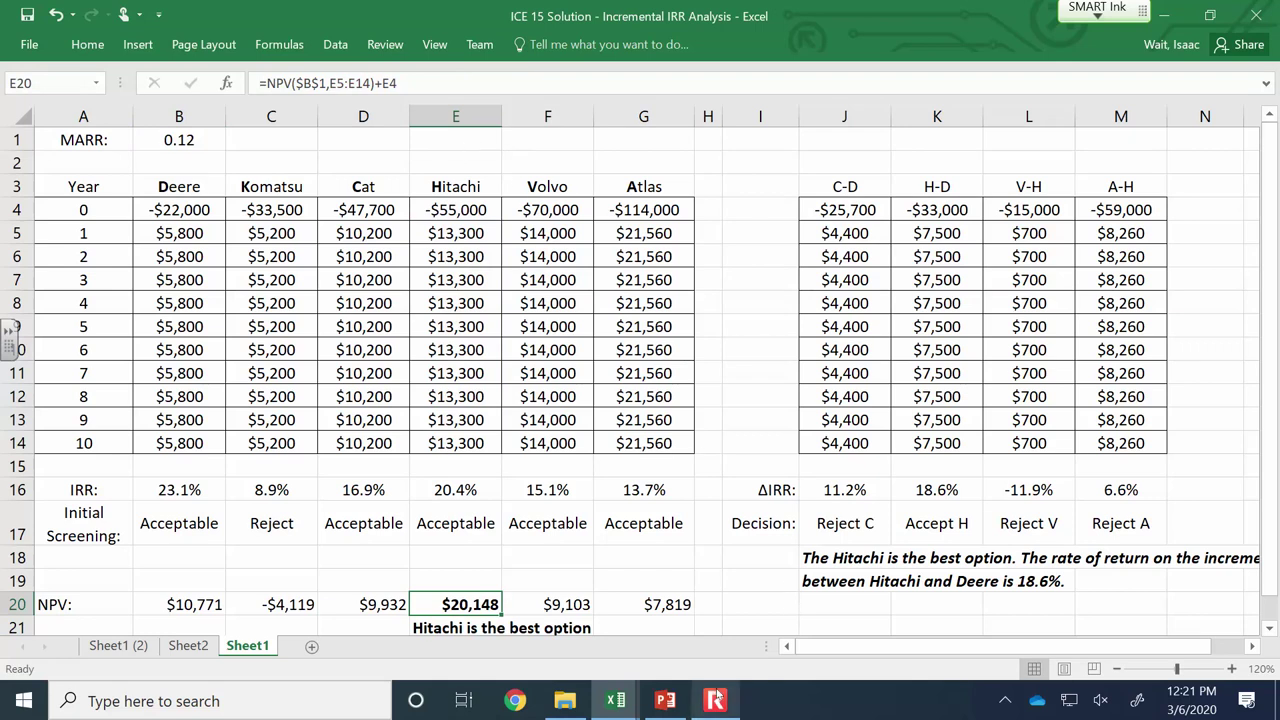
Switch to the PowerPoint class notes and start the slide show from slide 216, "Rate of Return Evaluation using Annual Worth".
click(668, 701)
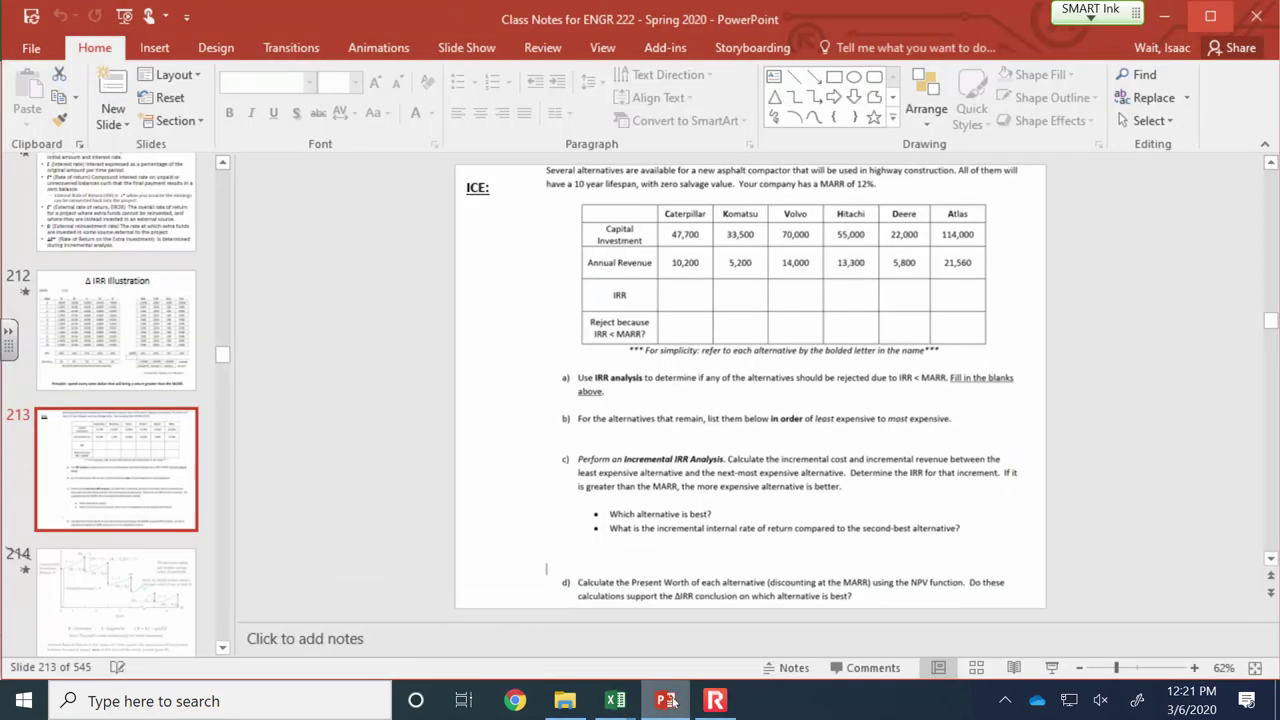
scroll(125, 488, down, 3)
scroll(125, 488, down, 2)
click(138, 350)
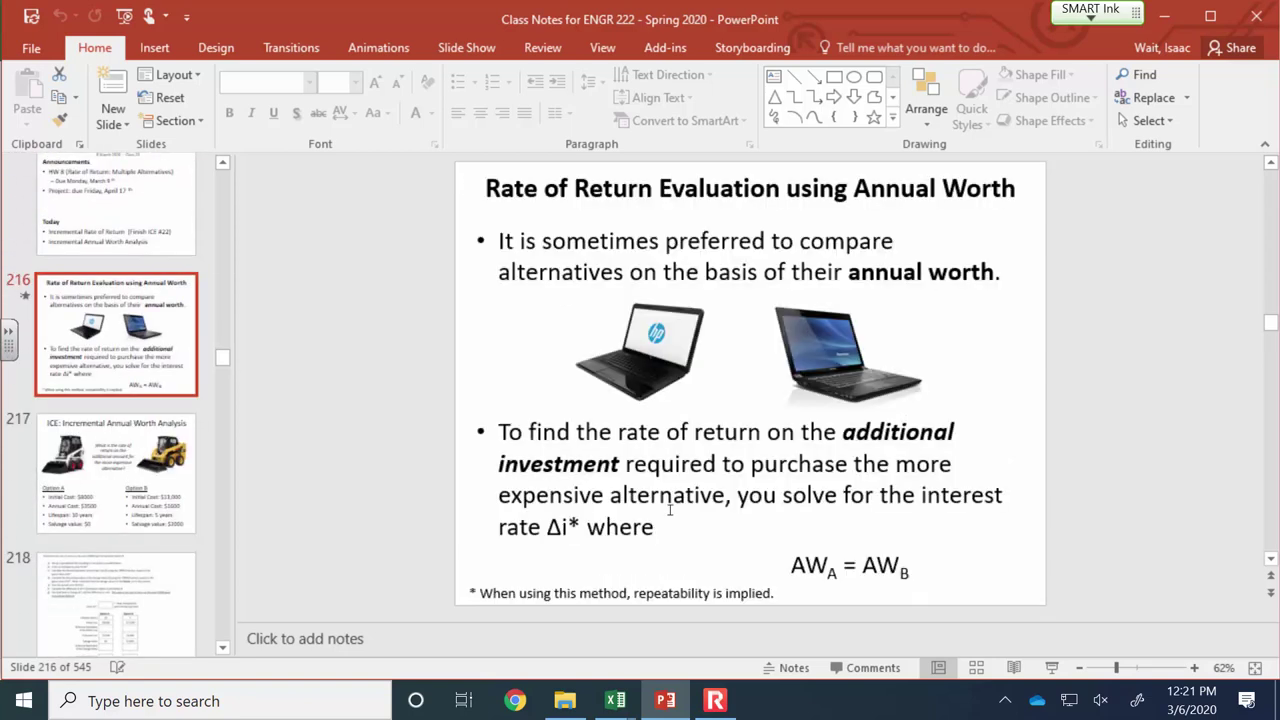
click(1052, 667)
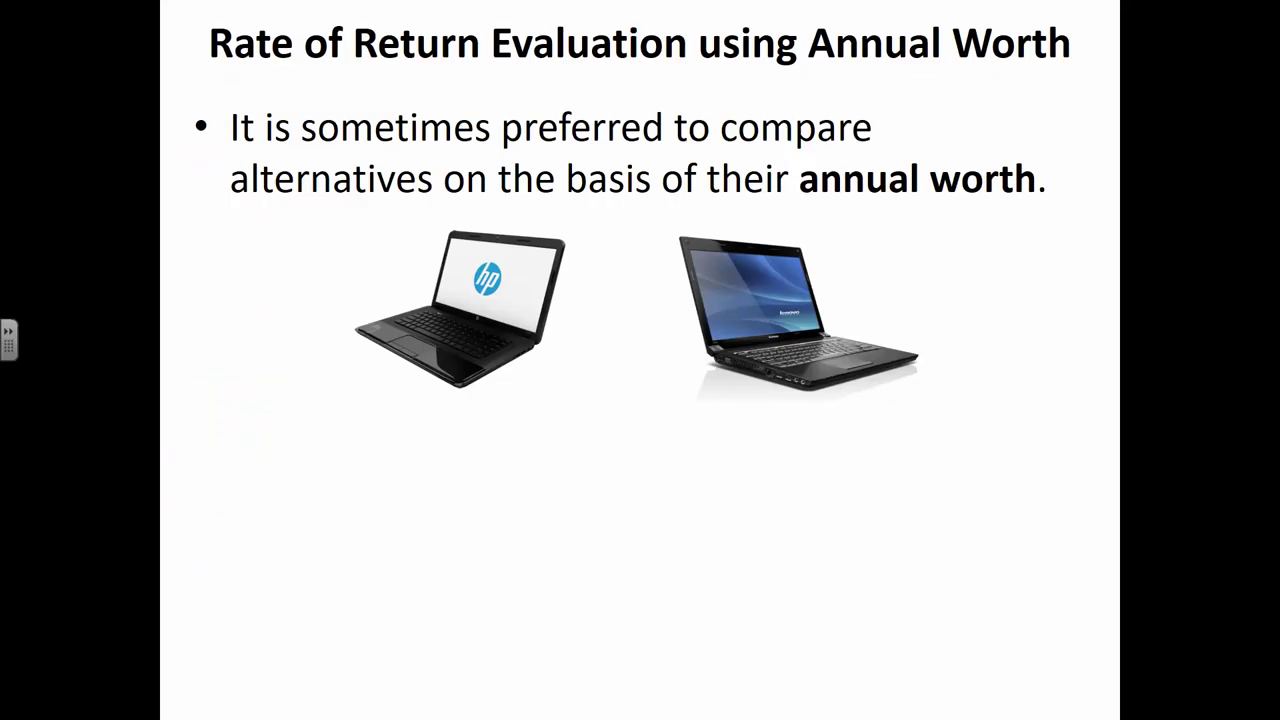
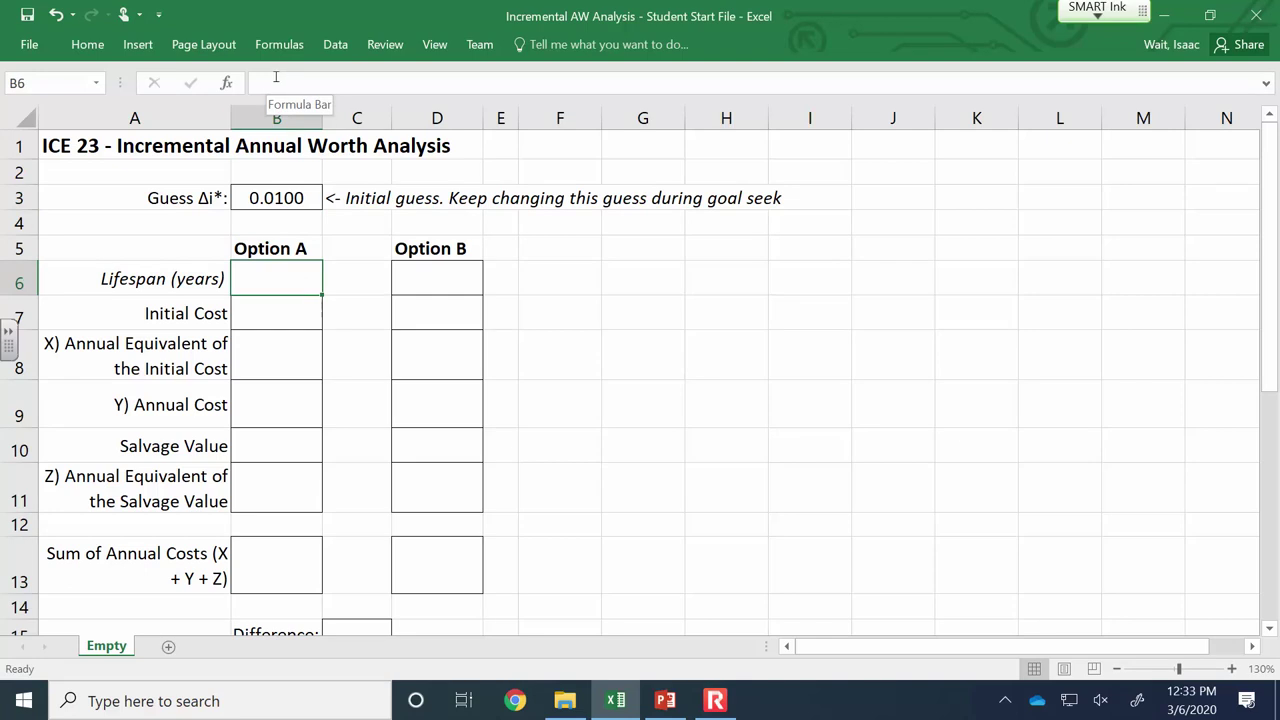
Paste a screenshot of PowerPoint slide 217 with the Option A and B data into the Excel sheet, shrunk to fit beside the table.
click(665, 700)
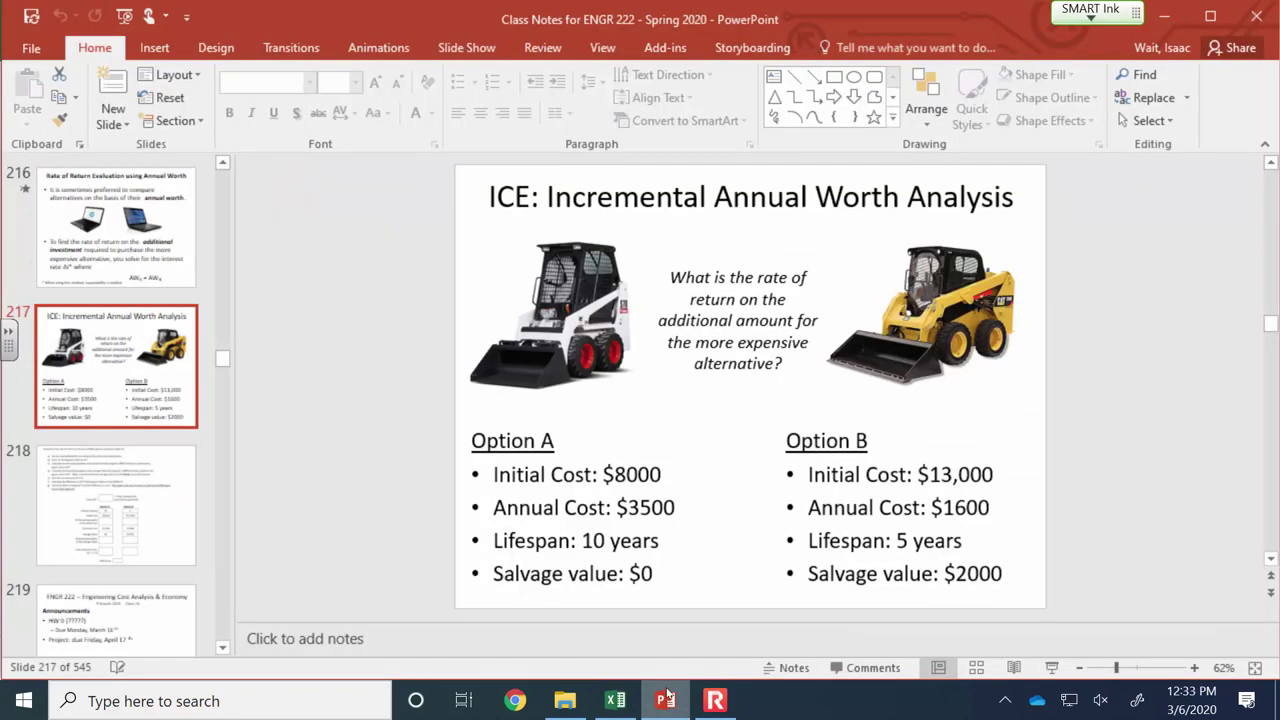
click(615, 700)
click(718, 285)
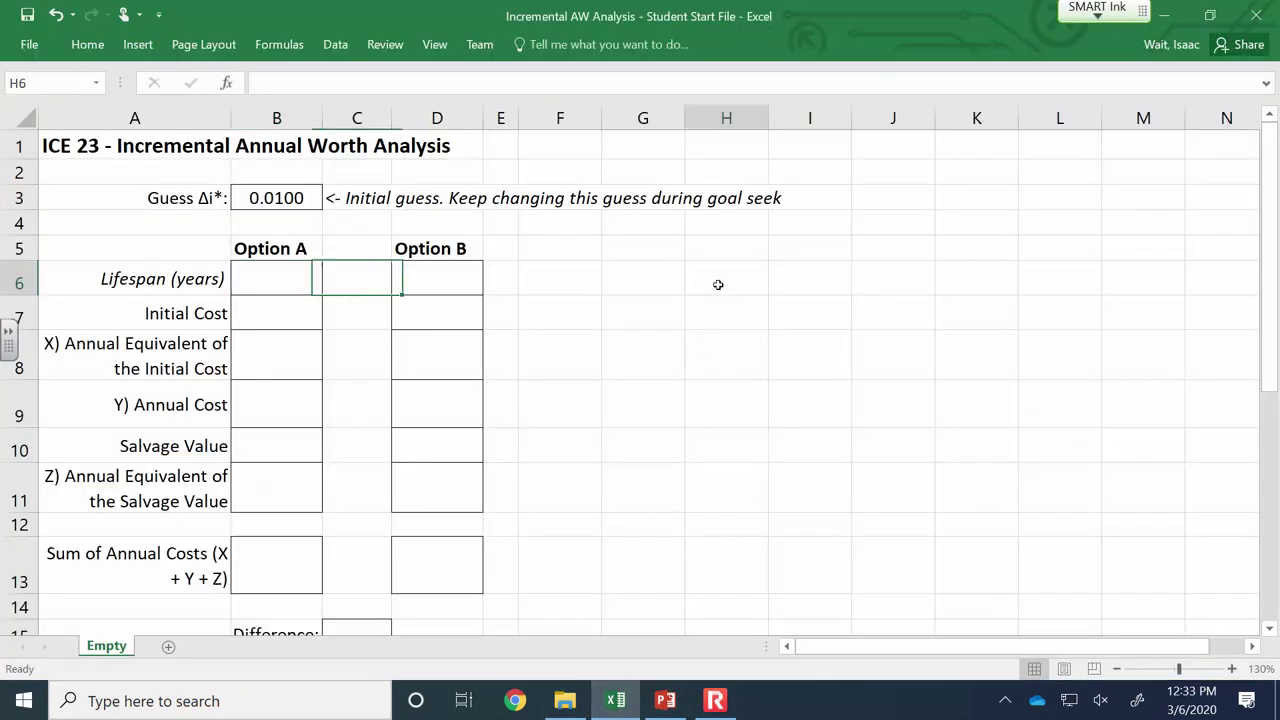
key(ctrl+v)
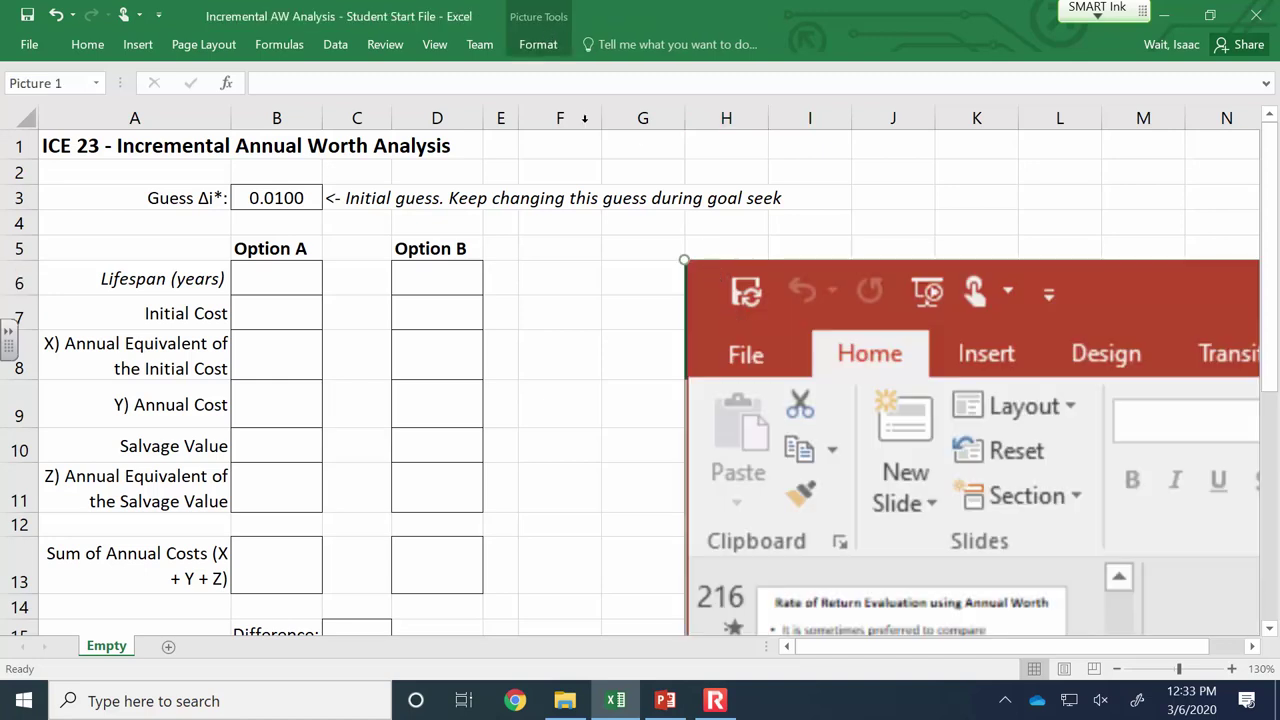
mouse_move(685, 261)
mouse_down()
mouse_move(1093, 609)
mouse_move(1137, 514)
mouse_move(520, 243)
mouse_move(502, 212)
mouse_move(780, 429)
mouse_move(1202, 603)
mouse_move(500, 157)
mouse_move(676, 350)
mouse_move(903, 400)
mouse_move(1051, 480)
mouse_move(680, 251)
mouse_move(580, 234)
mouse_up()
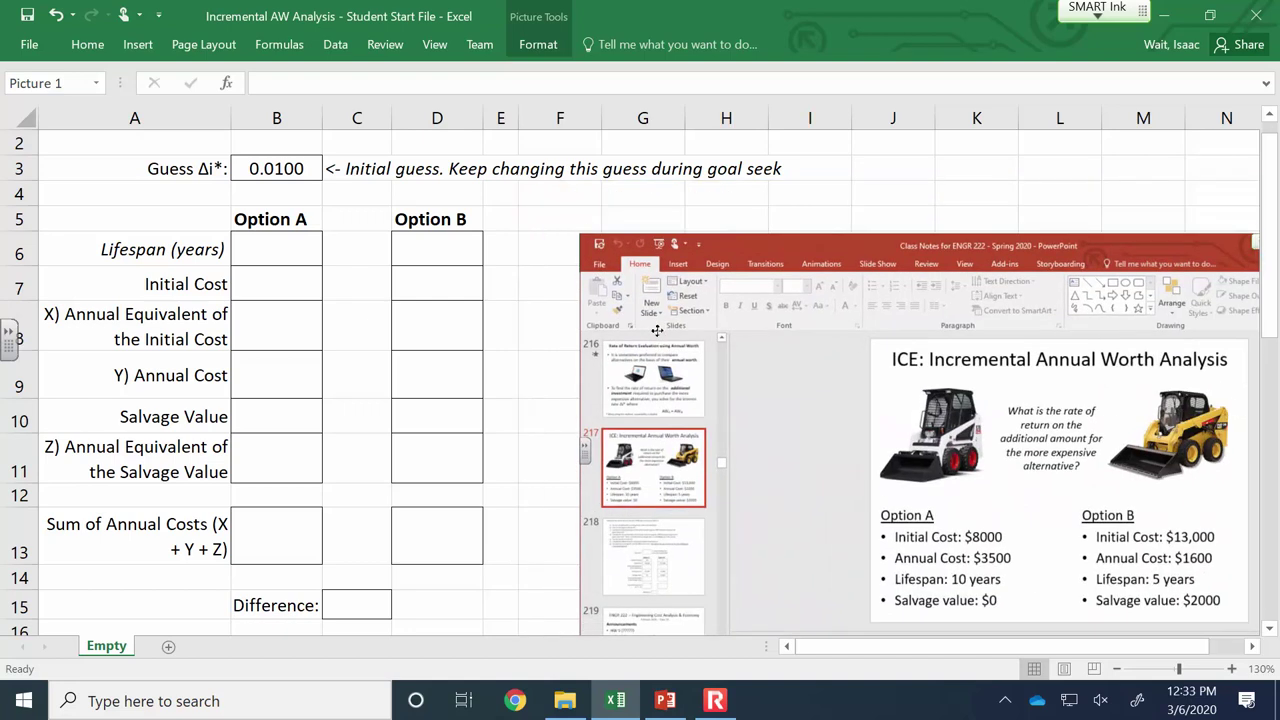
Enter the lifespans as 10 years for Option A in B6 and 5 years for Option B in D6, keeping C6 empty.
click(272, 247)
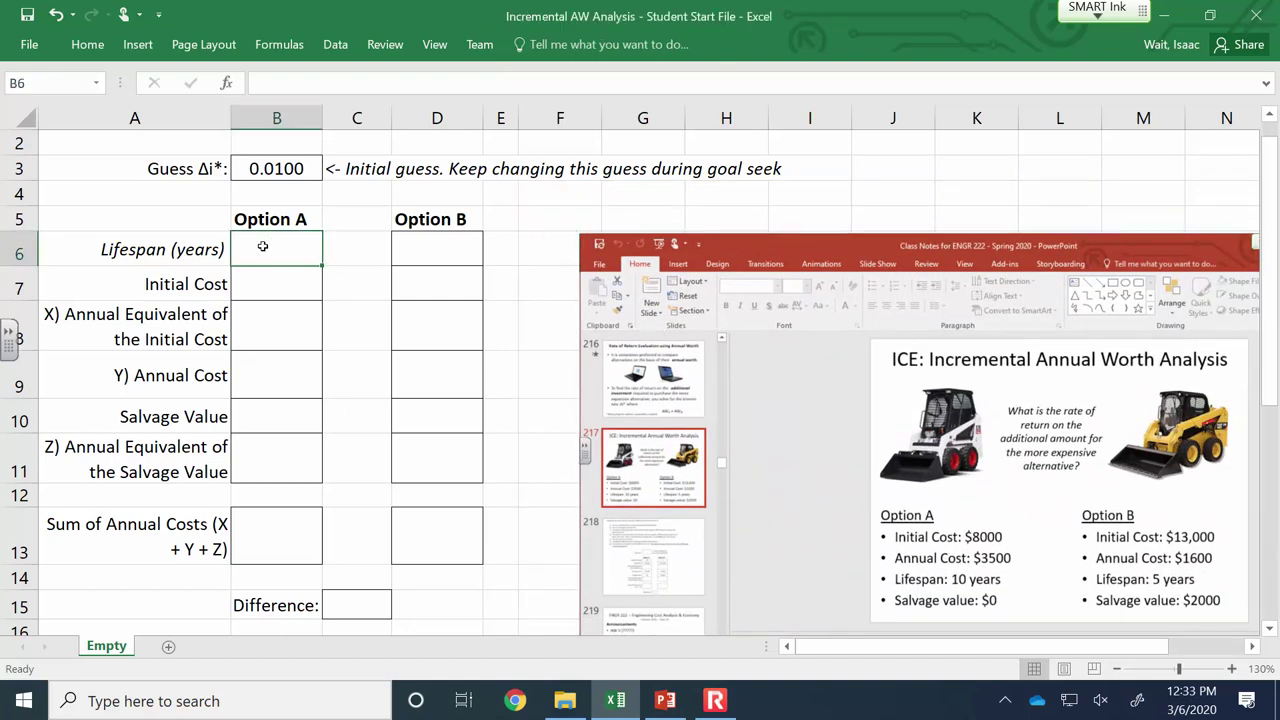
text(10)
key(Tab)
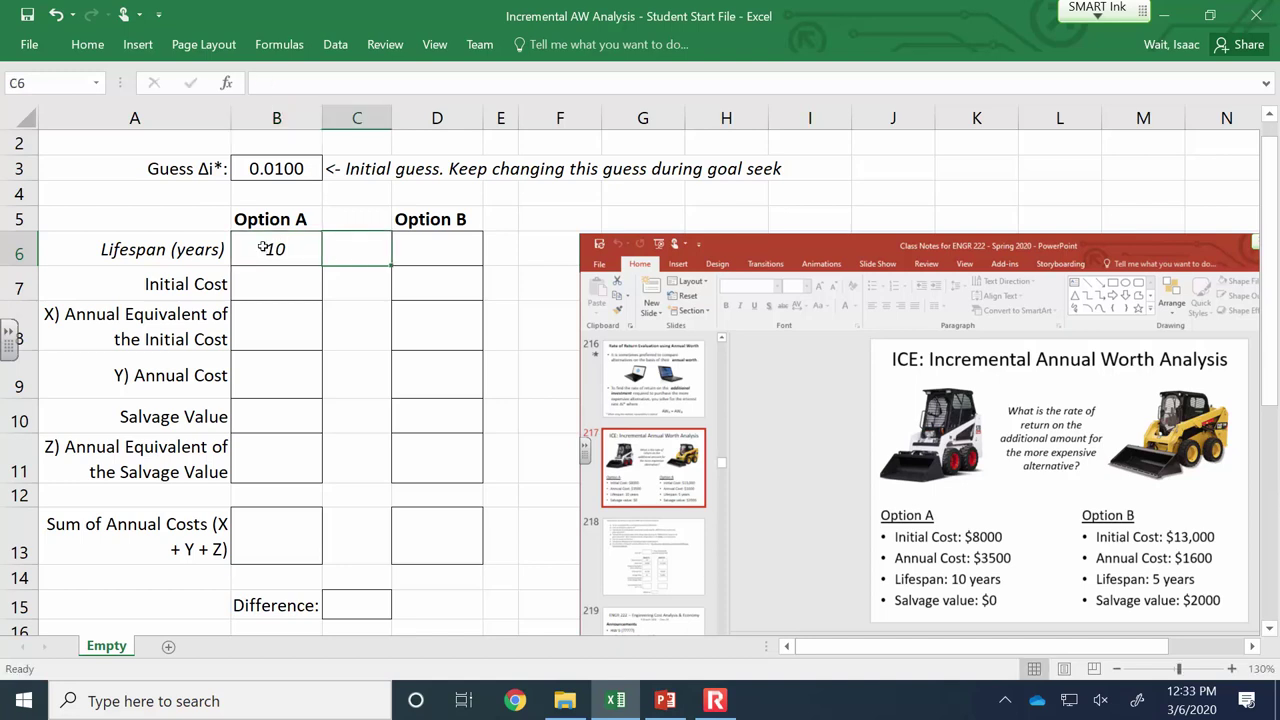
text(5)
key(Return)
click(263, 248)
key(Right)
key(Delete)
key(Right)
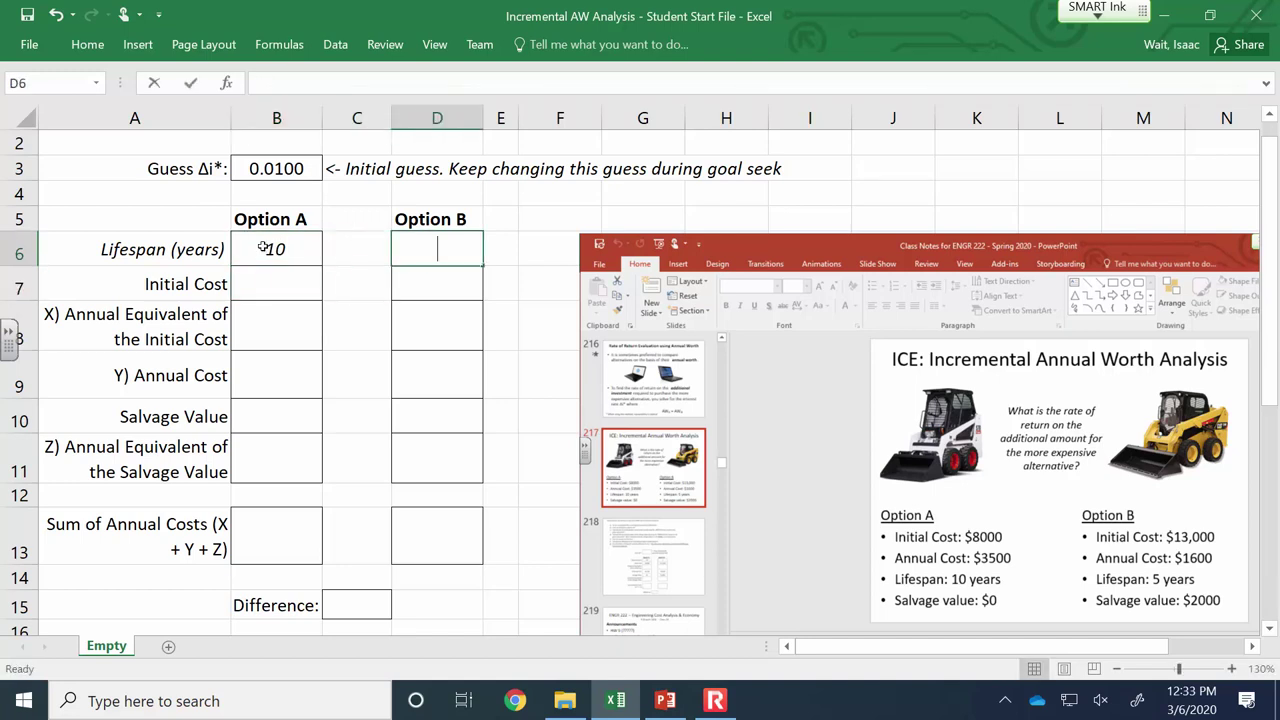
text(5)
key(Return)
Enter the initial costs as negative amounts: -8000 for Option A in B7 and -13000 for Option B in D7.
key(Left)
key(Left)
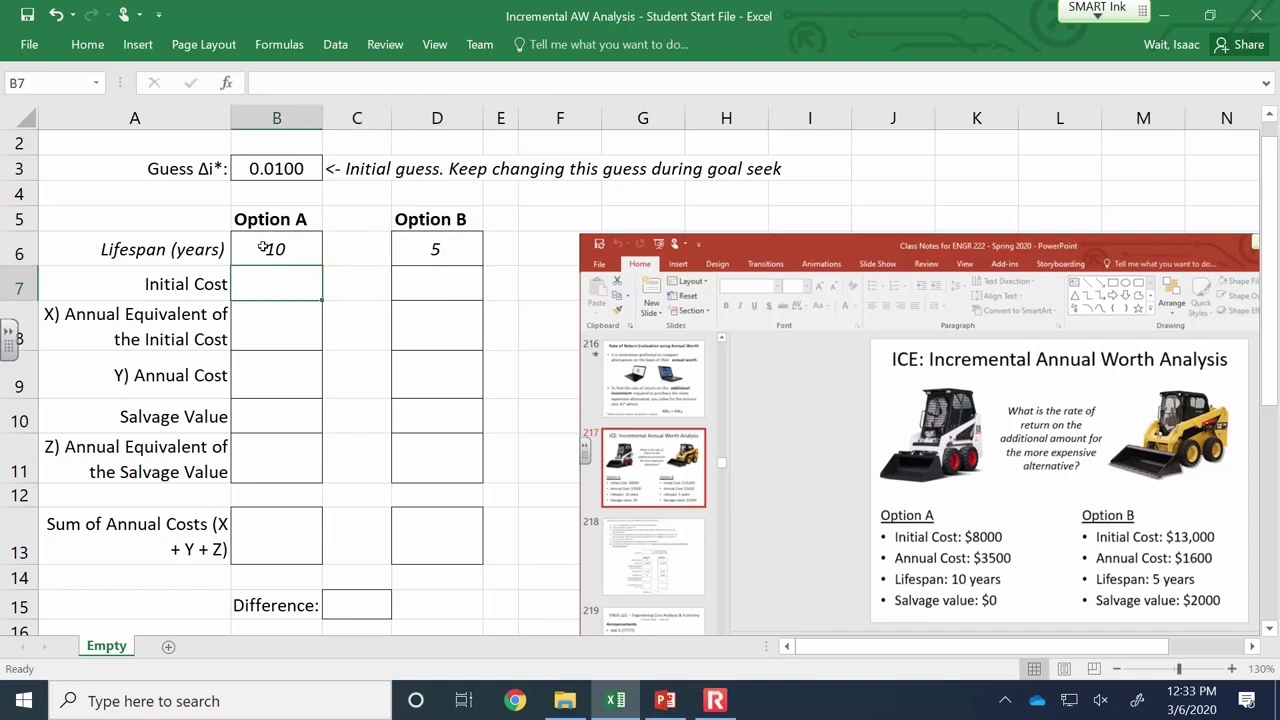
text(-$8,00)
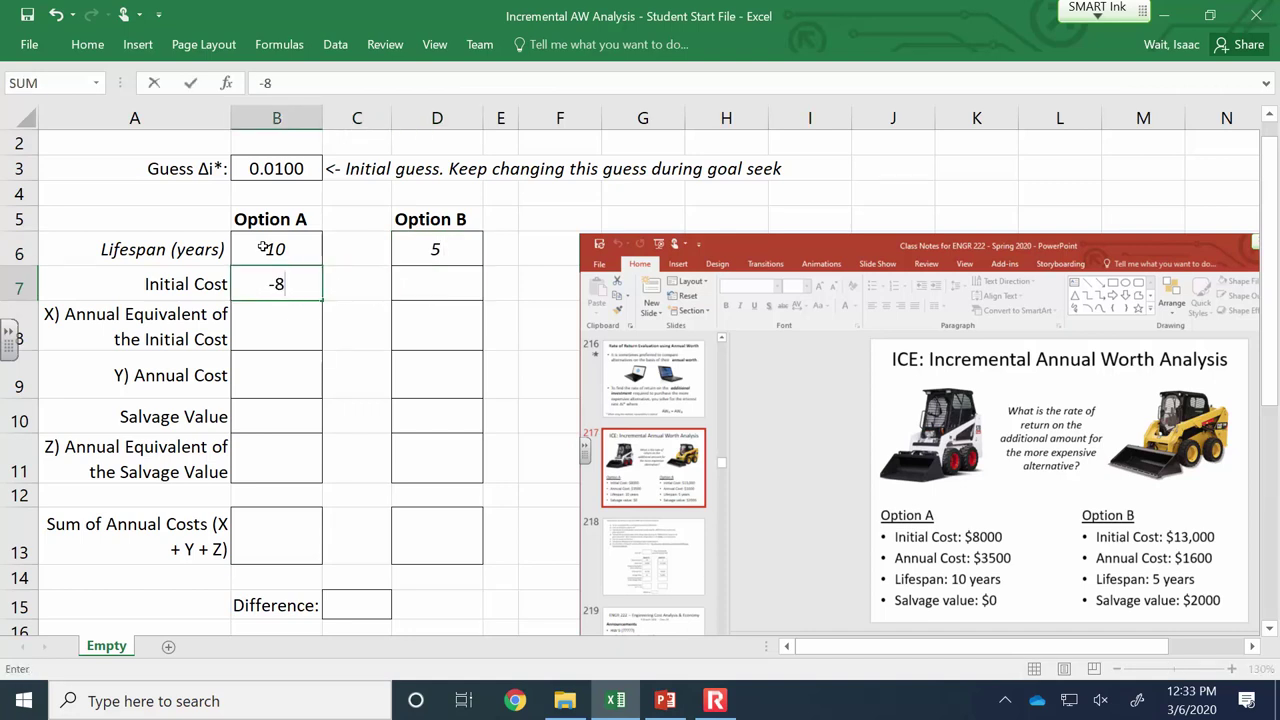
text(00)
key(Right)
key(Right)
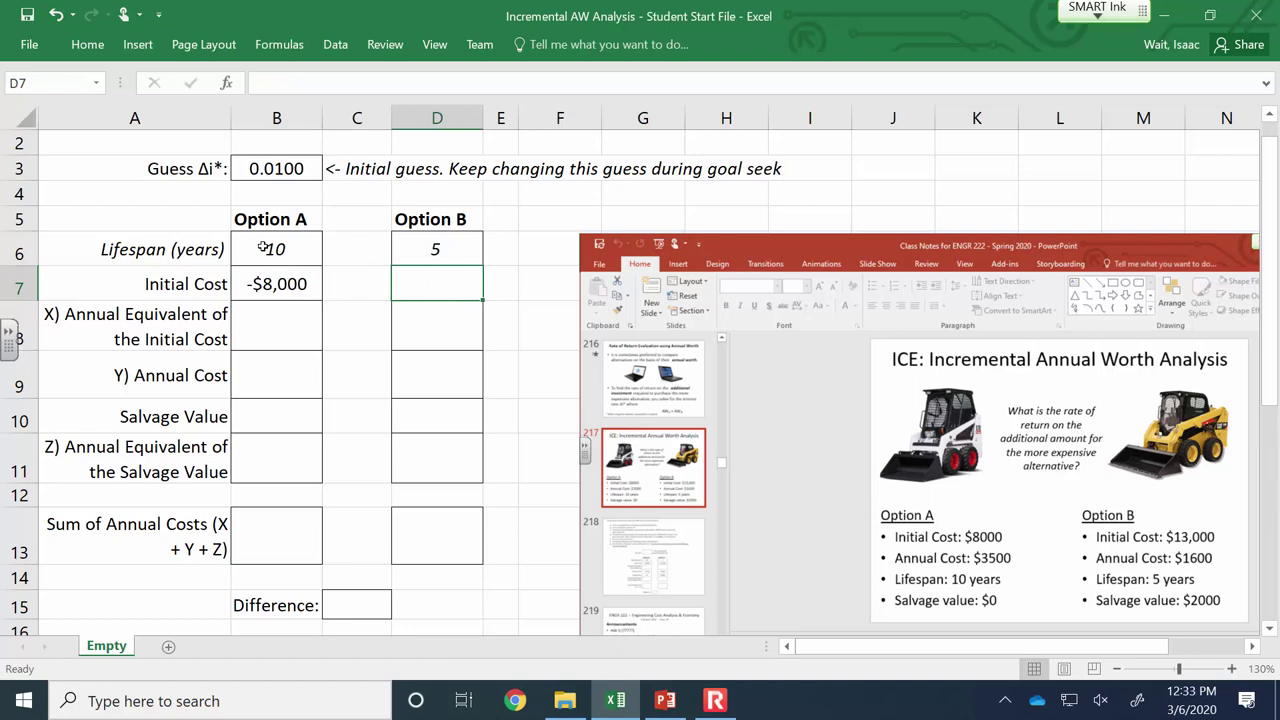
text(-$13,00)
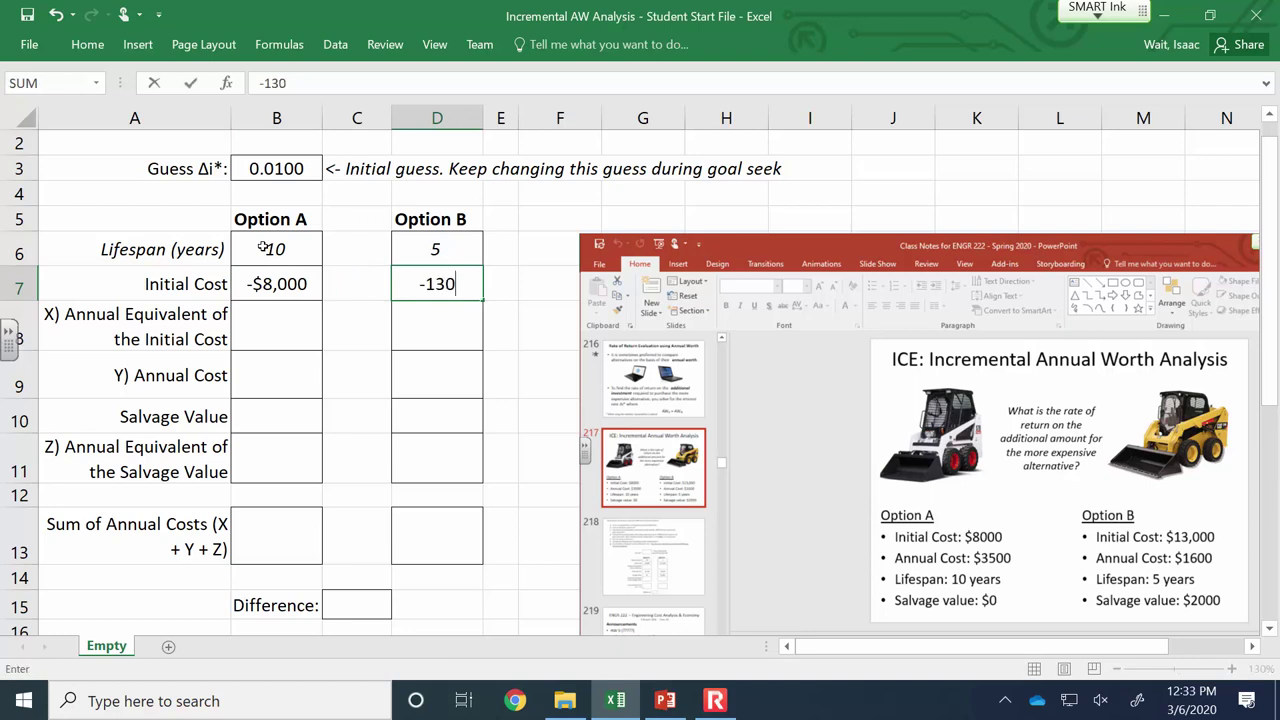
text(00)
key(Return)
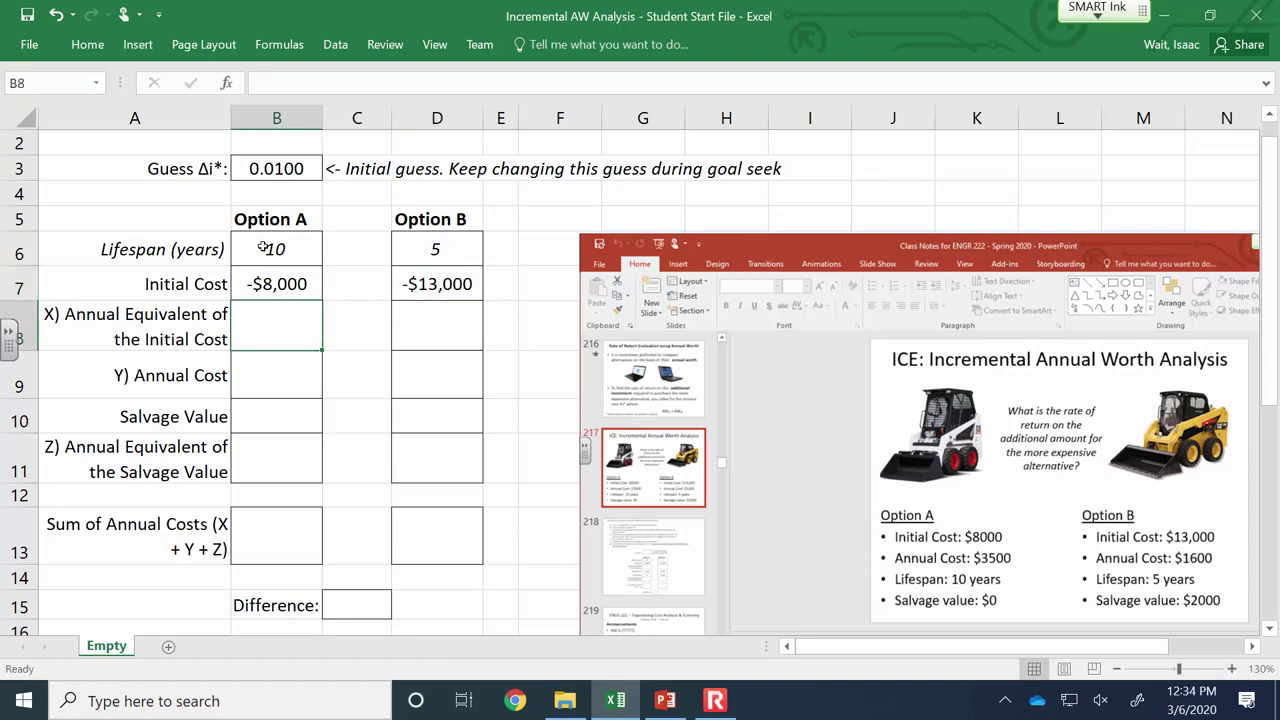
Calculate Option A's annual equivalent of the initial cost in B8 with =PMT(B3,B6,-B7).
text(=)
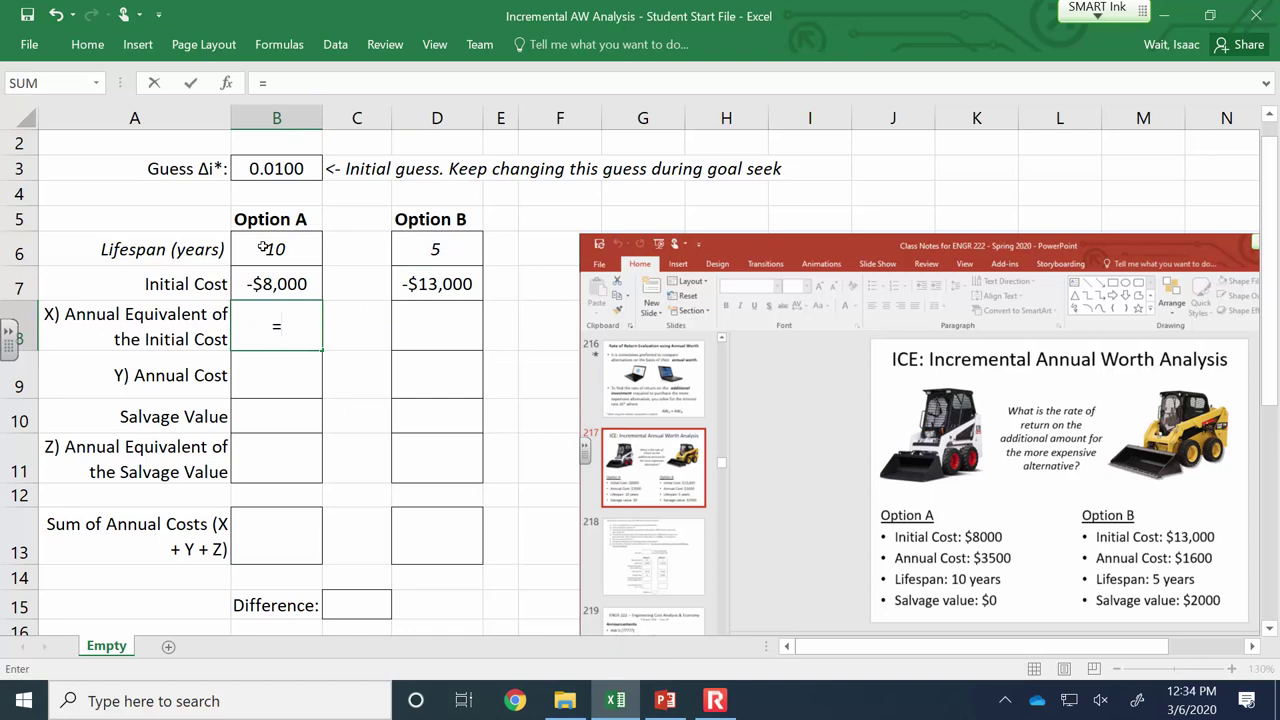
text(pmt()
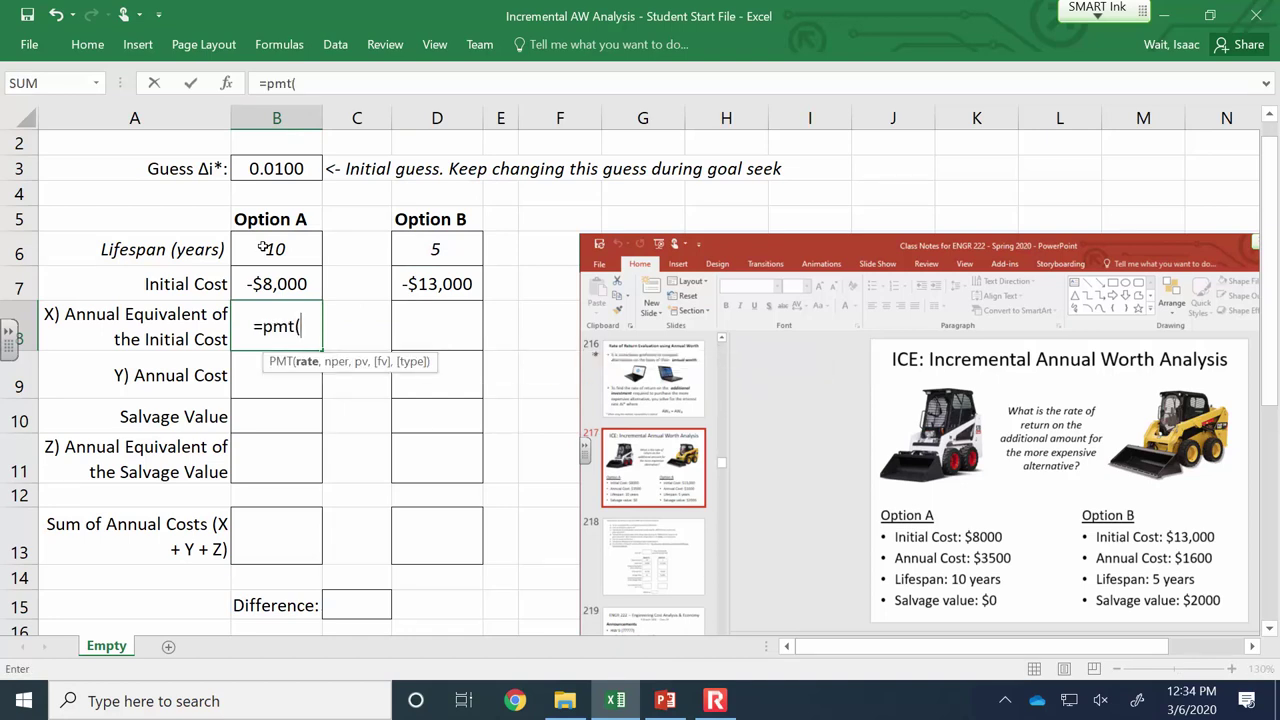
click(288, 170)
text(,)
click(253, 255)
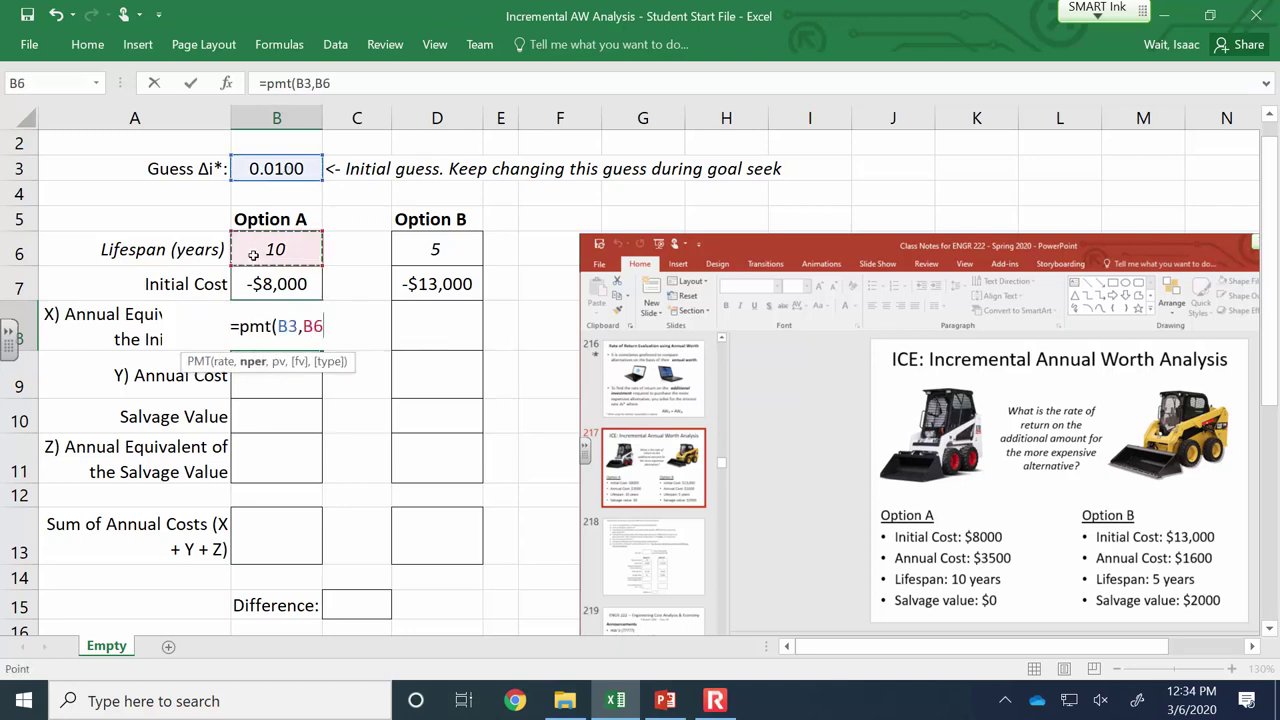
text(,)
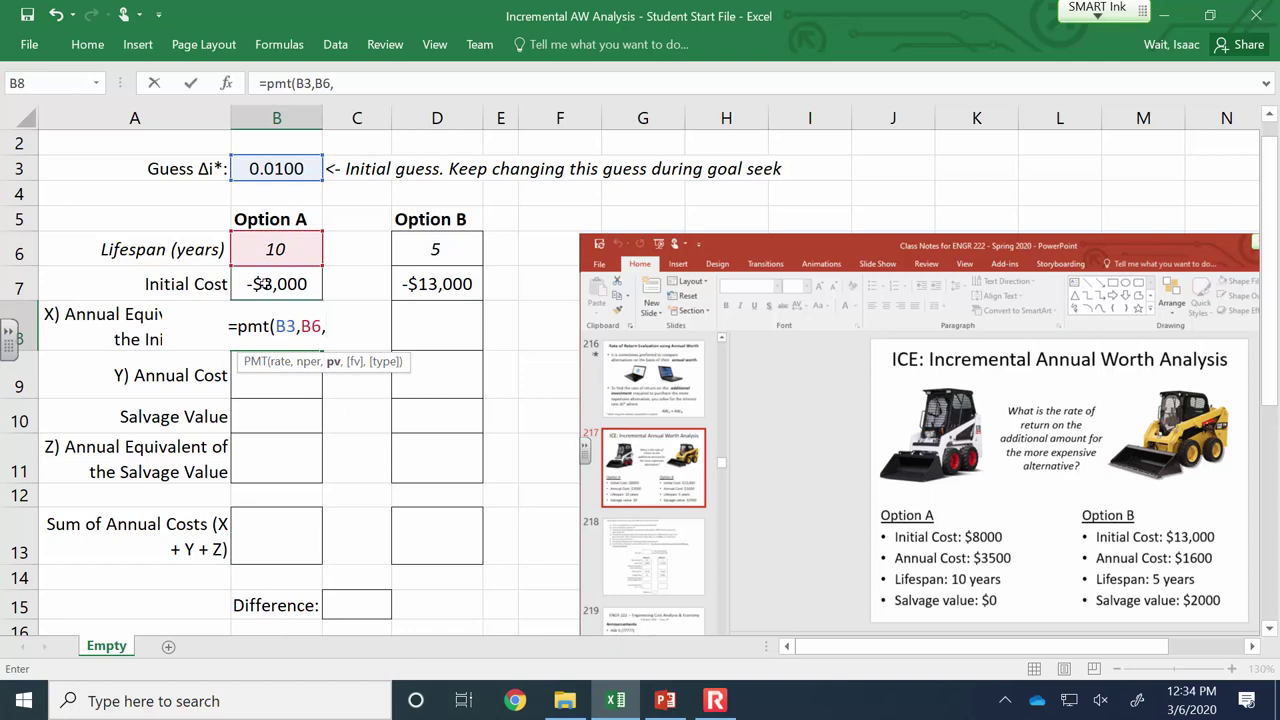
text(-)
click(262, 284)
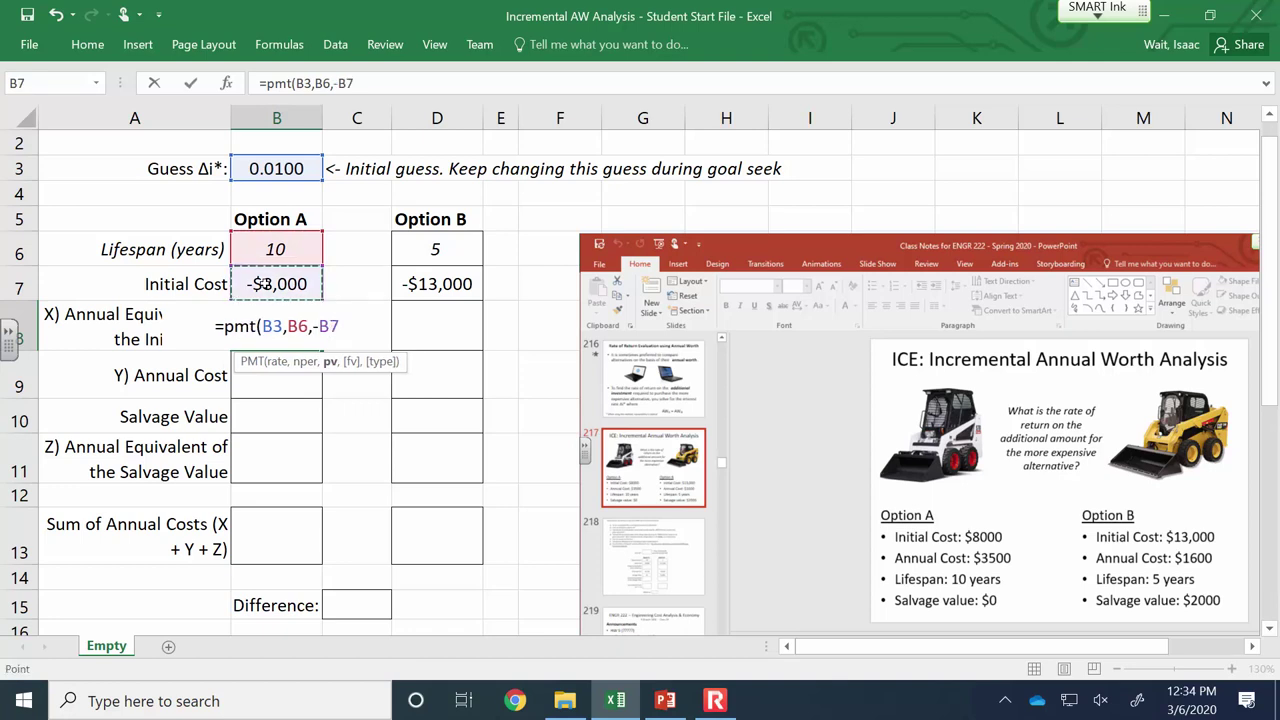
text())
key(Return)
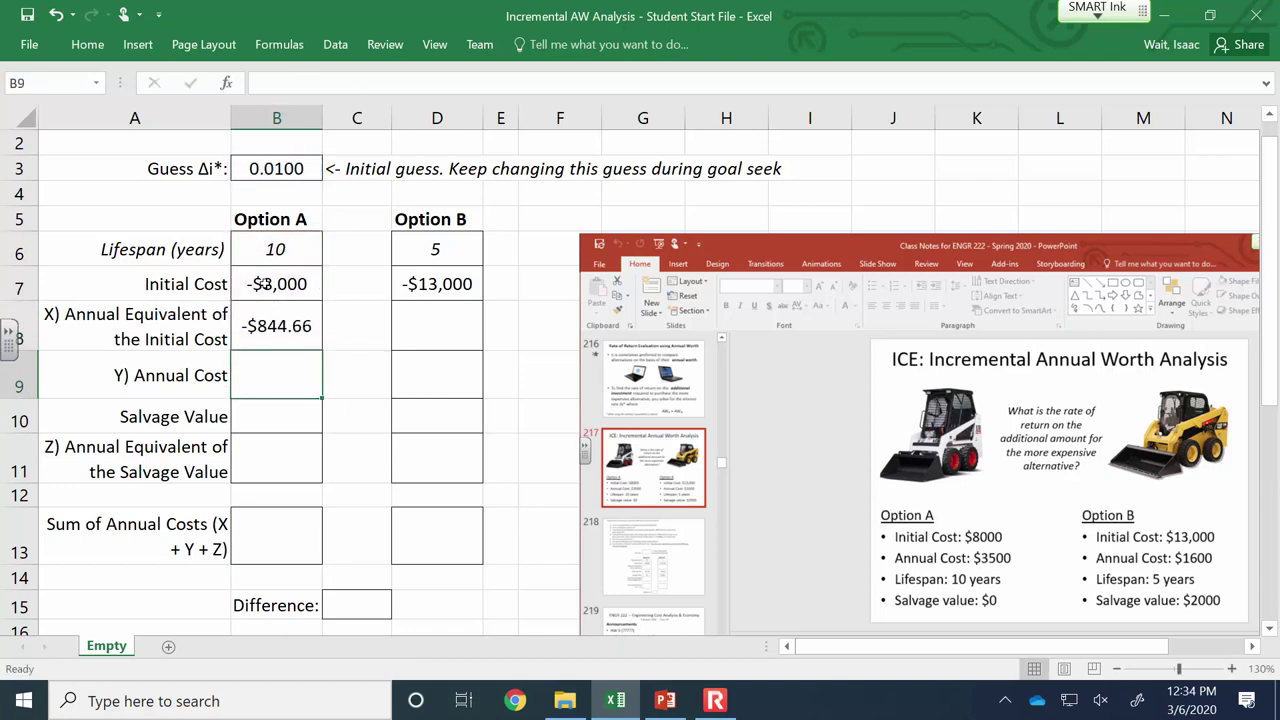
Calculate Option B's annual equivalent of the initial cost in D8 with =PMT(B3,D6,-D7), and return to Option A's Annual Cost cell.
key(Up)
key(Right)
key(Right)
text(=pmt()
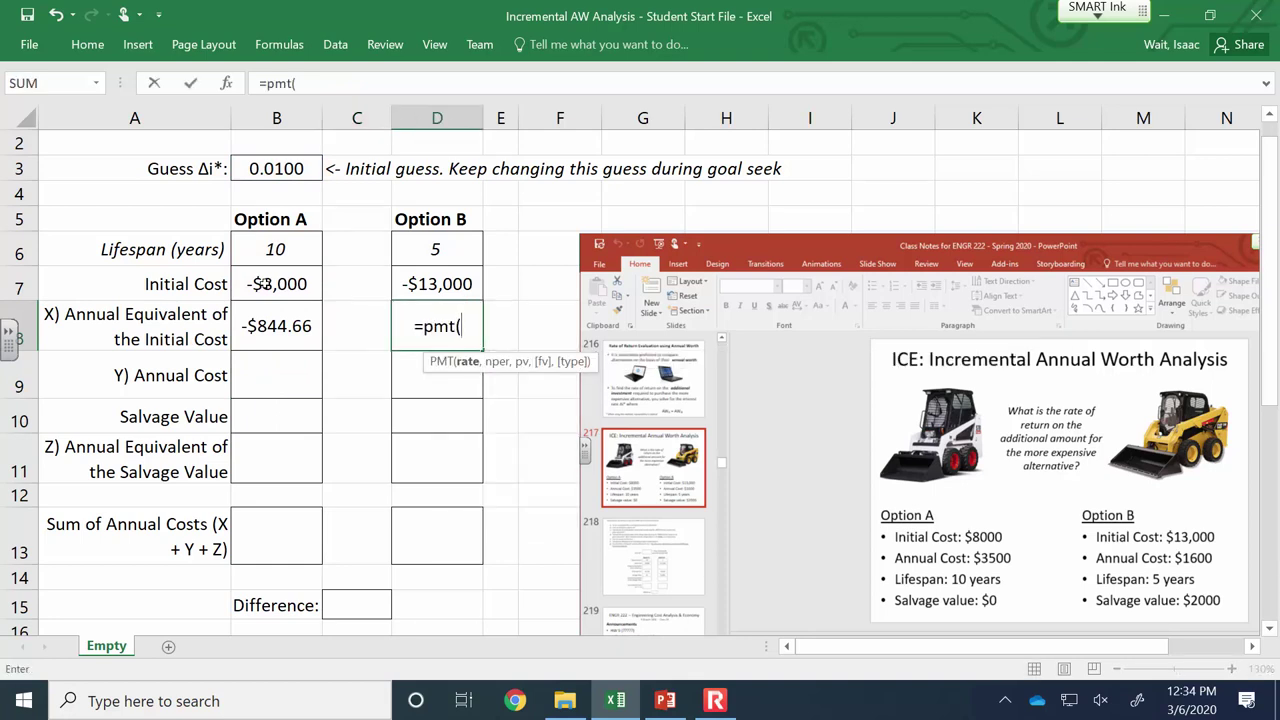
click(271, 170)
text(,)
click(432, 254)
text(,)
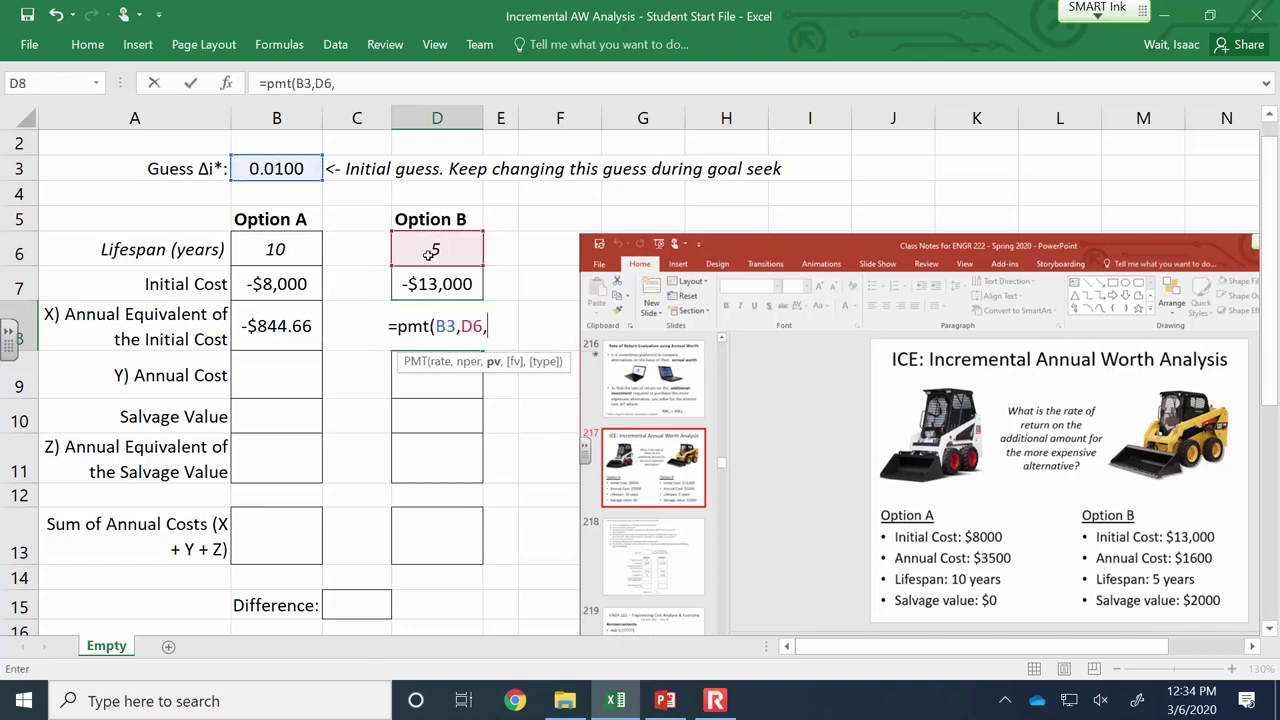
text(-)
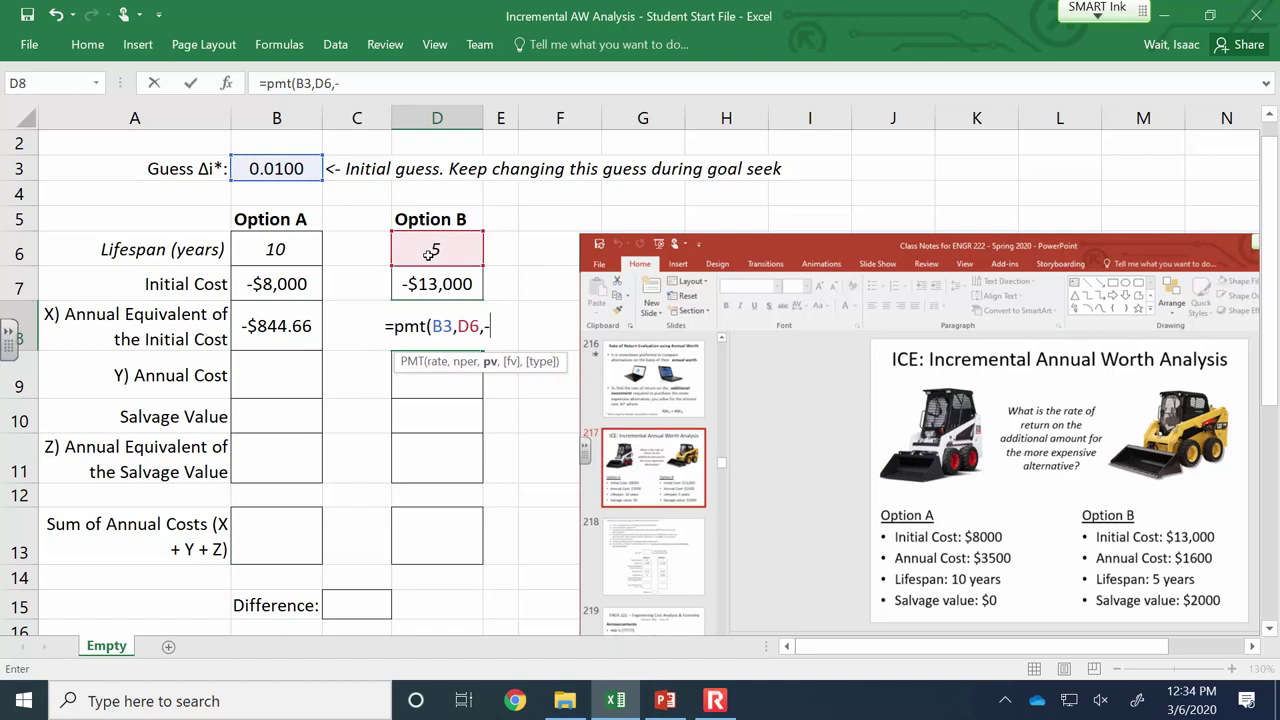
click(437, 285)
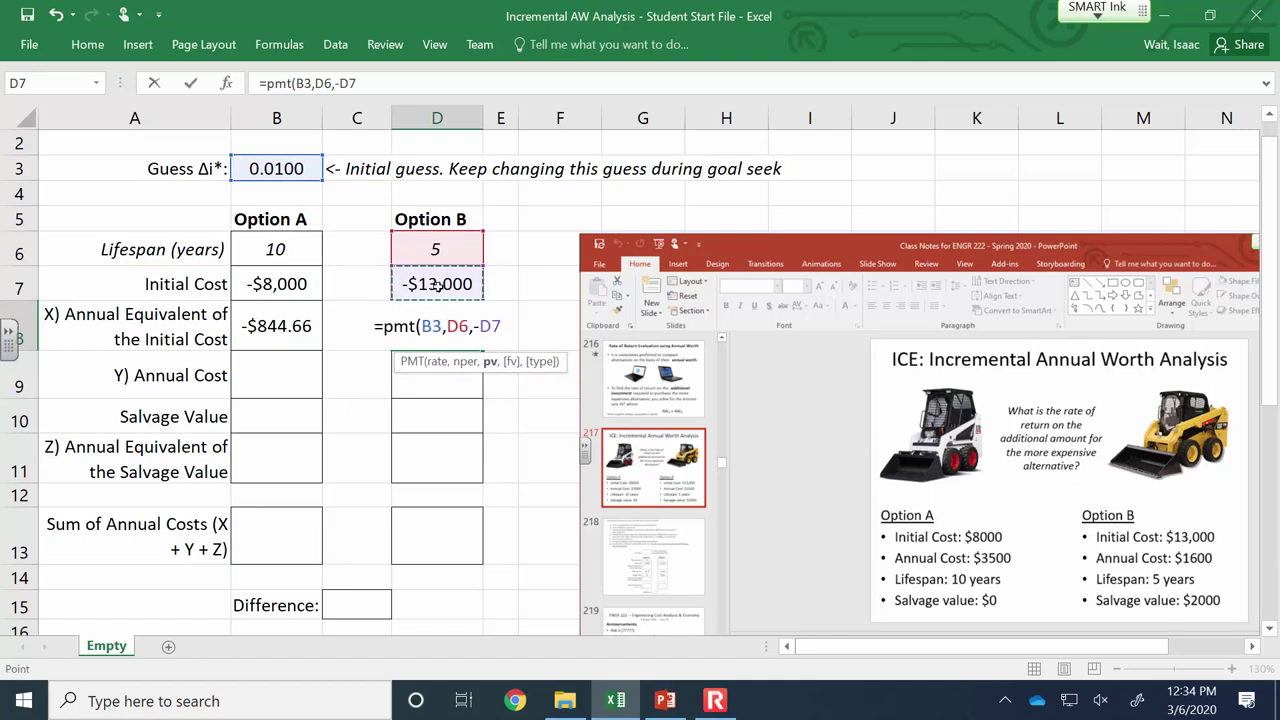
key(Return)
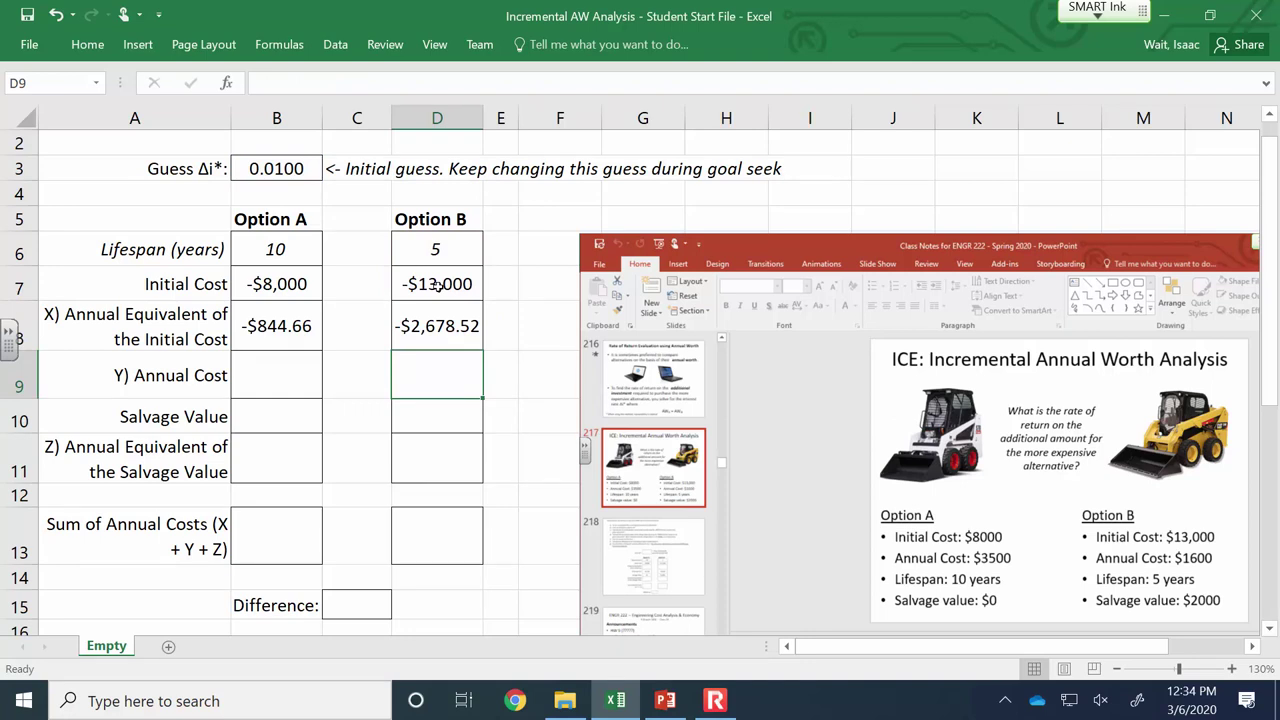
key(Left)
key(Left)
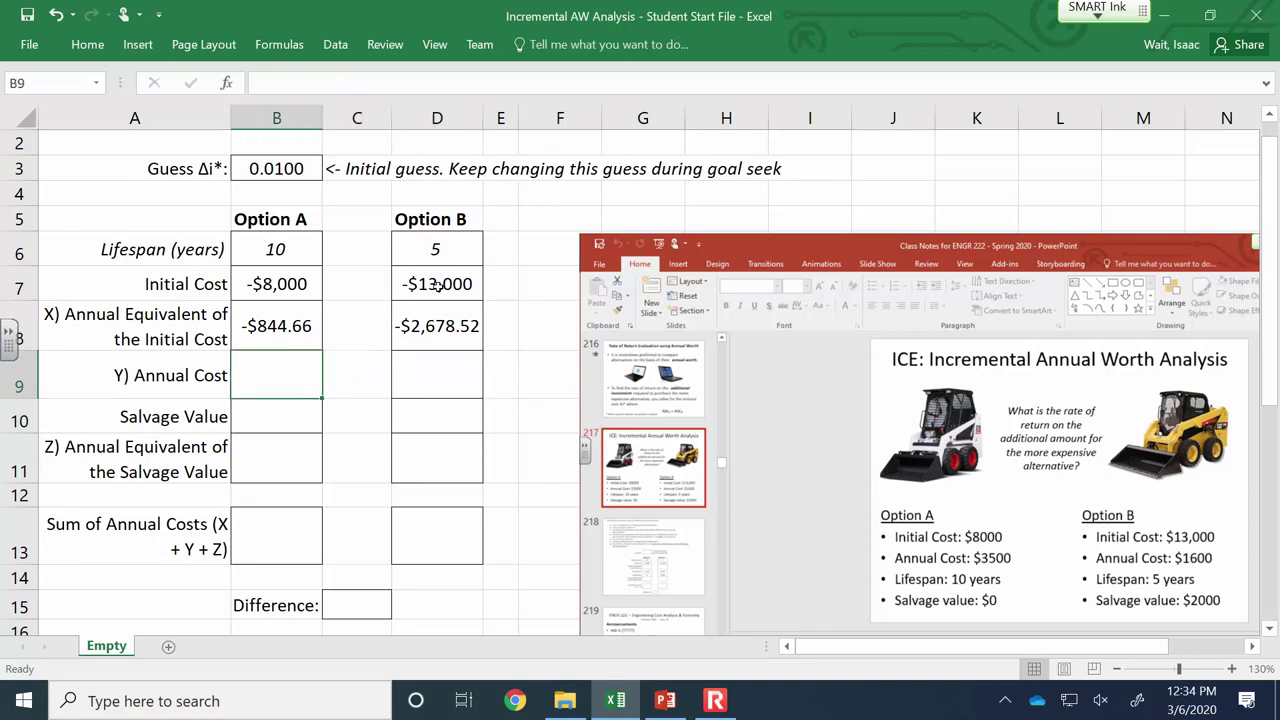
Enter the annual costs as negative amounts: -3500 for Option A in B9 and -1600 for Option B in D9.
text(-3500)
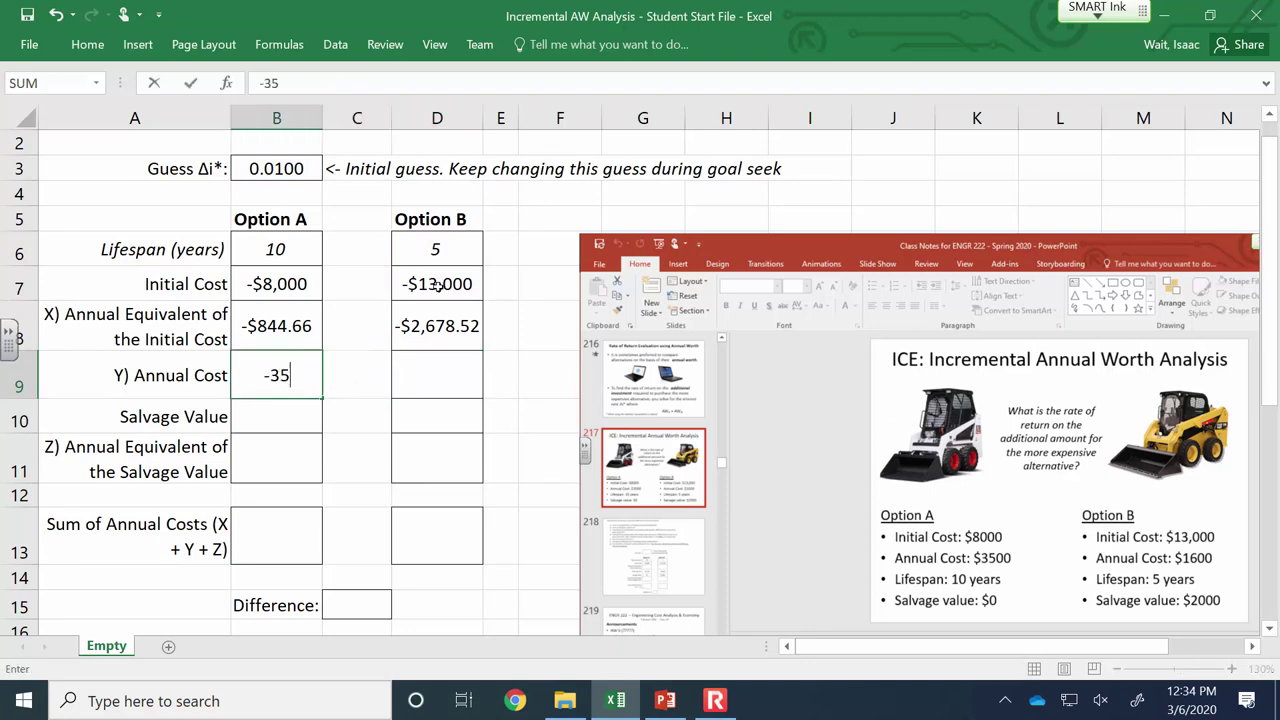
key(Tab)
key(Right)
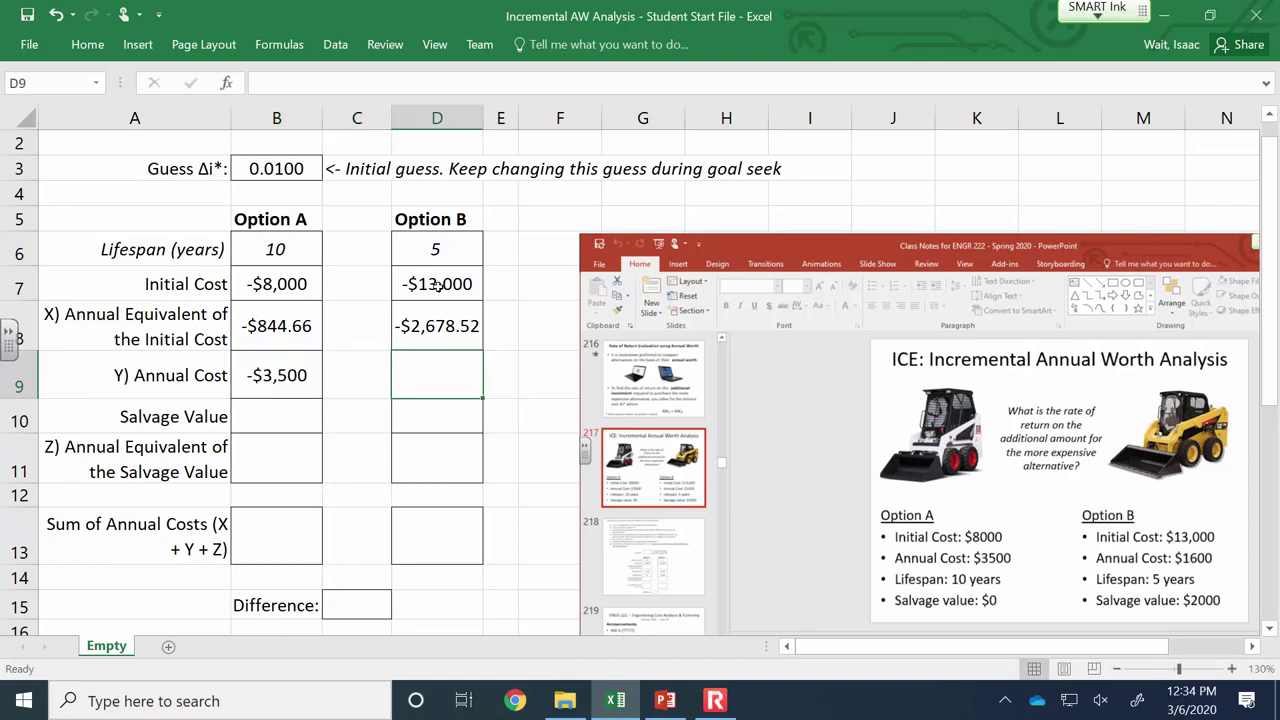
text(-1)
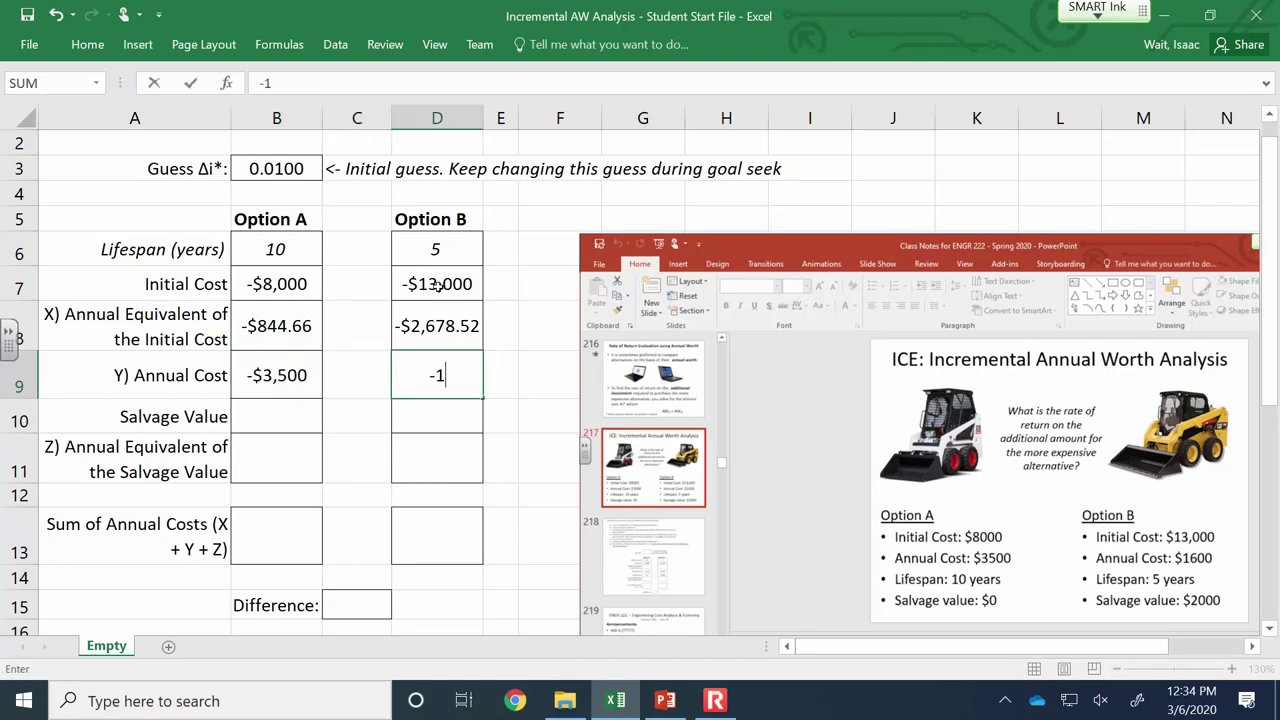
text(600)
key(Return)
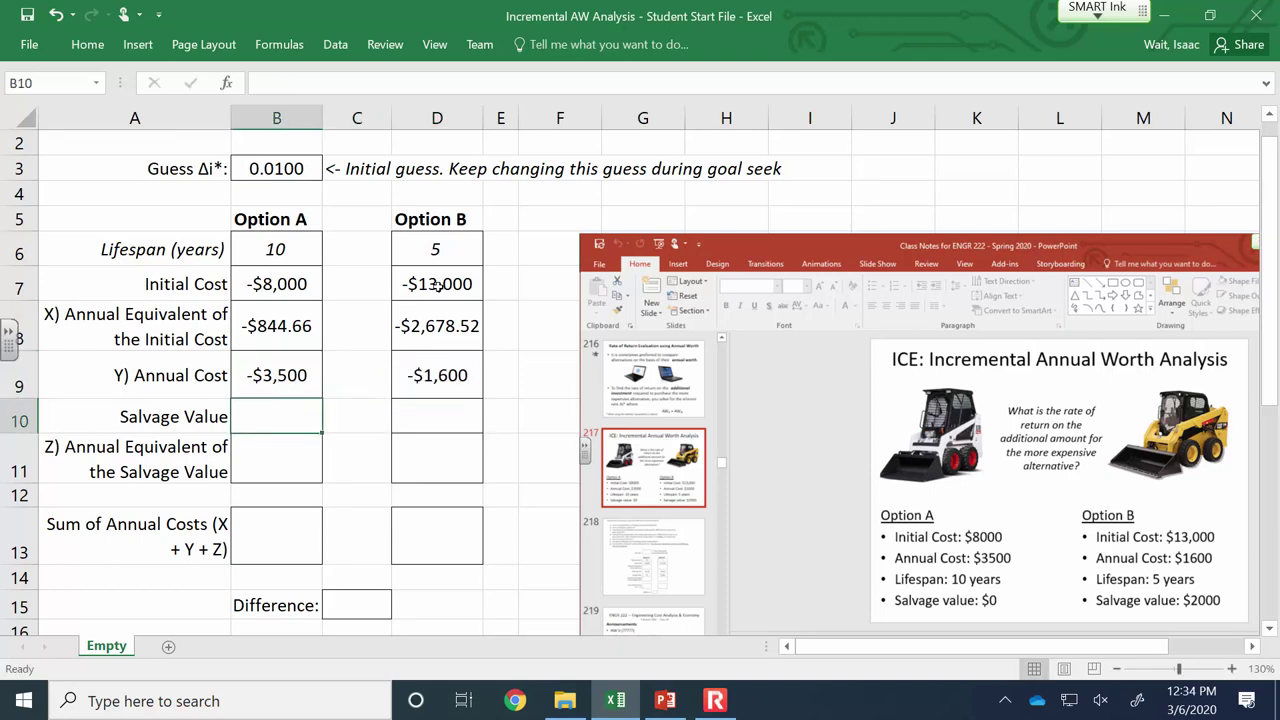
Enter the salvage values: 0 for Option A in B10 and 2000 for Option B in D10.
text(0)
key(Tab)
key(Tab)
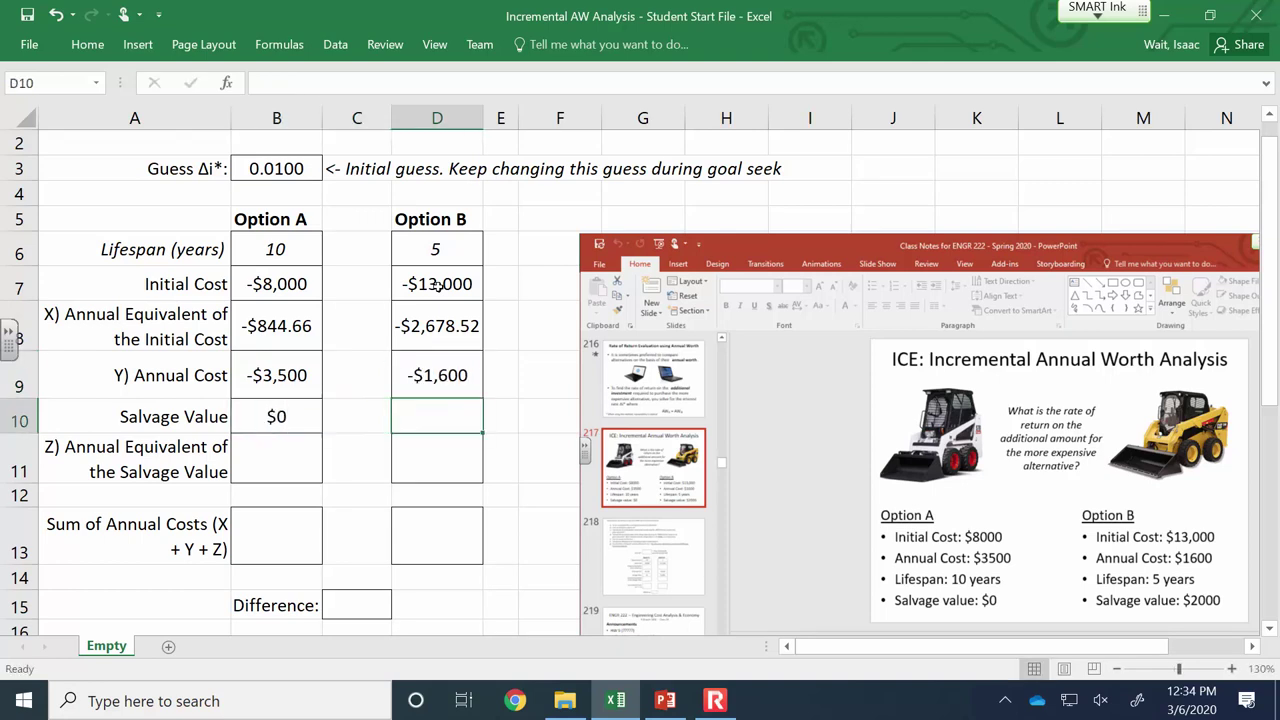
text(2000)
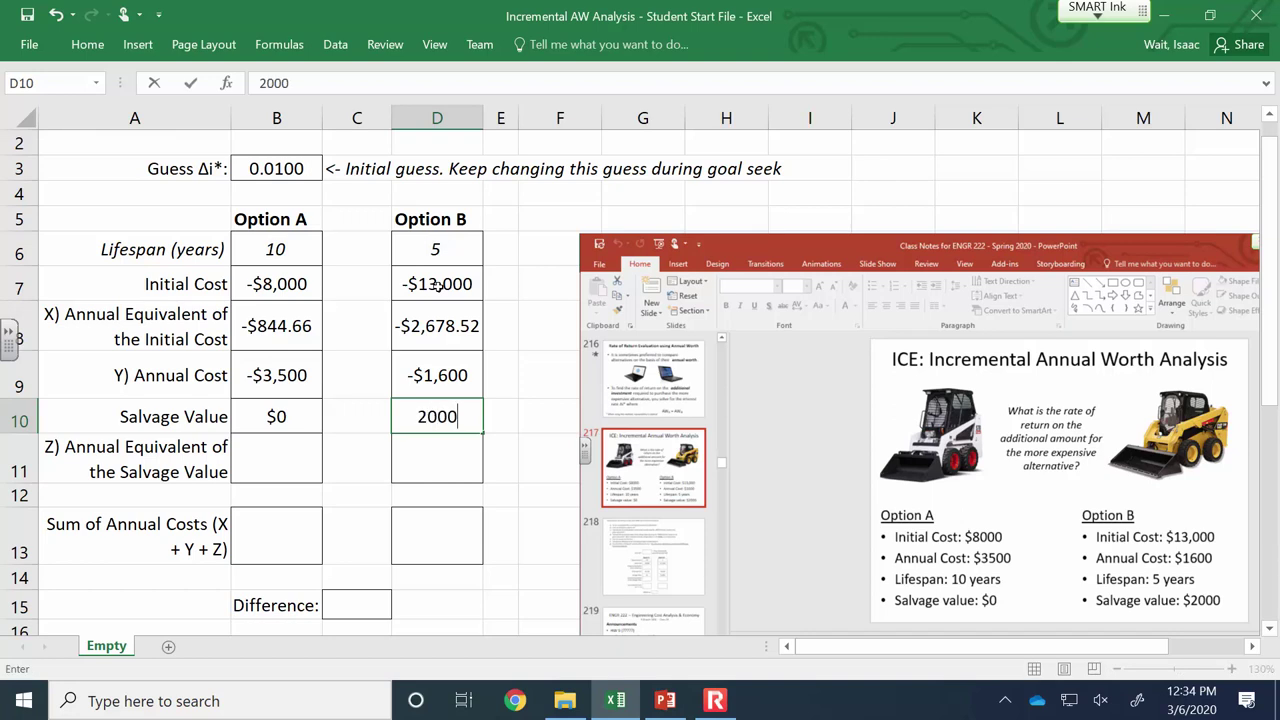
key(Return)
Enter 0 as Option A's annual equivalent of the salvage value in B11.
key(Left)
key(Left)
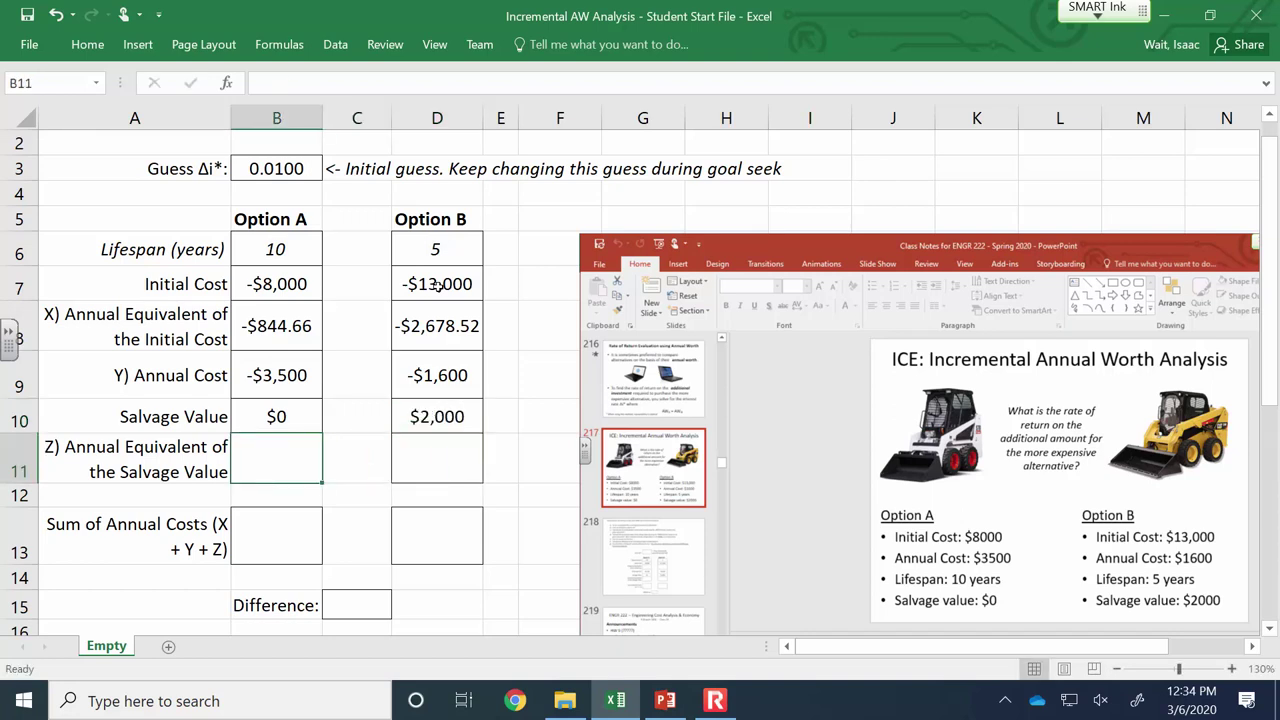
text(0)
key(Right)
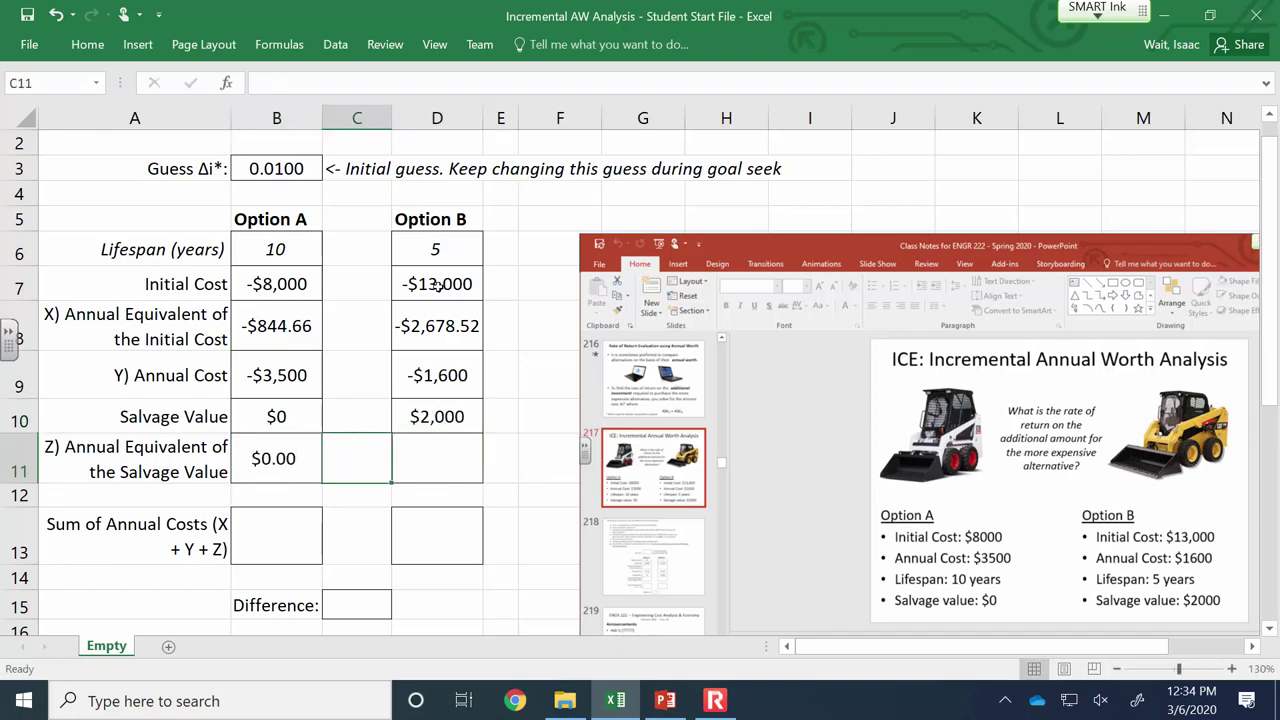
Calculate Option B's annual equivalent of the salvage value in D11 with =PMT(B3,D6,,-D10).
key(Right)
text(=pmt()
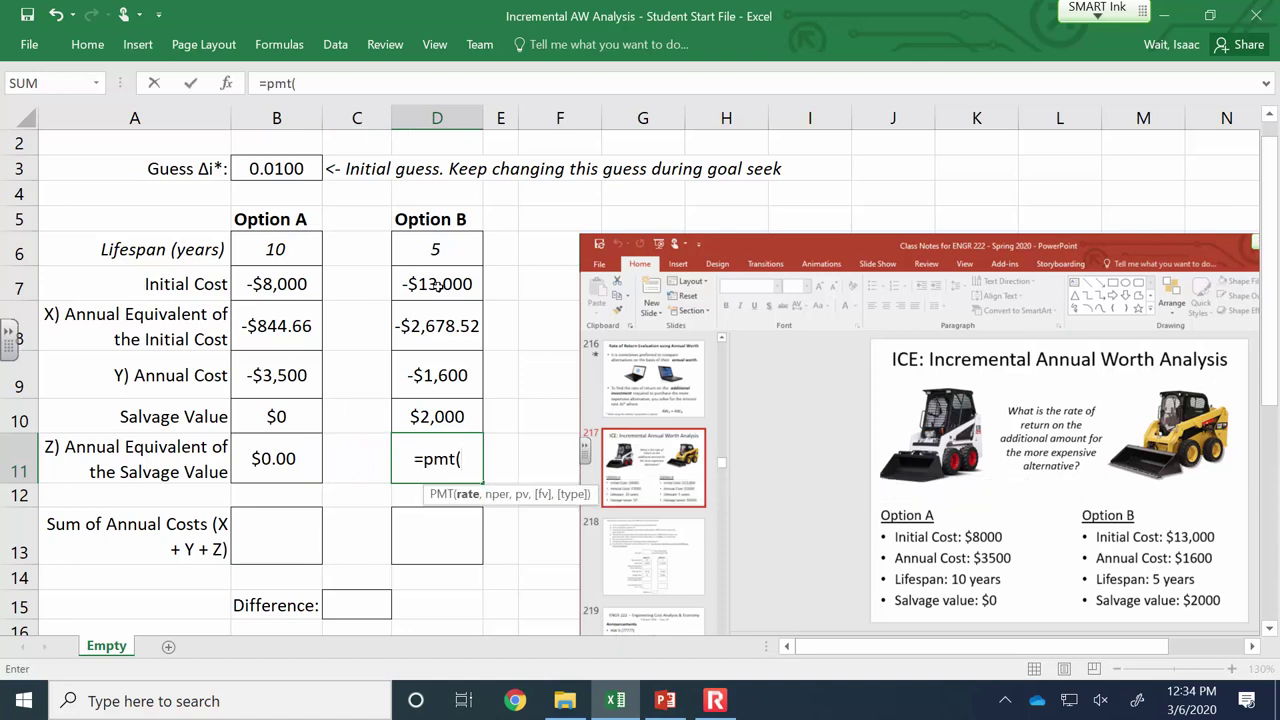
click(290, 168)
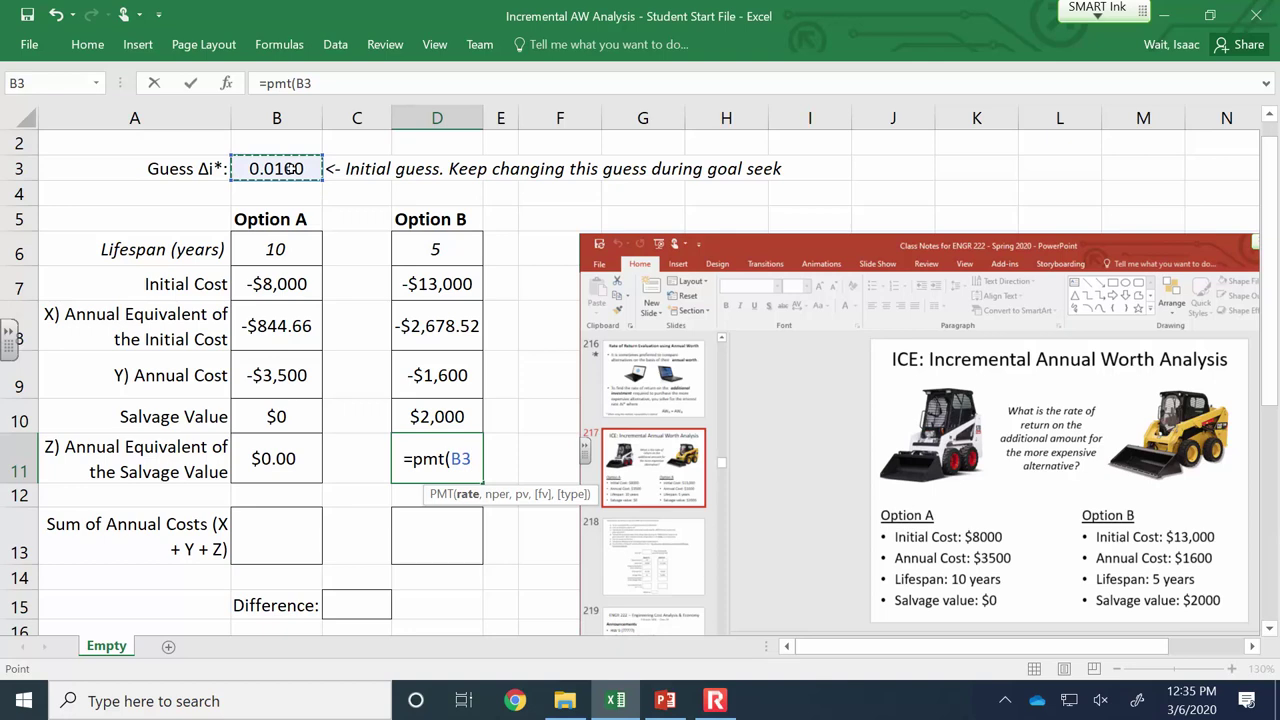
text(,)
click(412, 251)
text(,,)
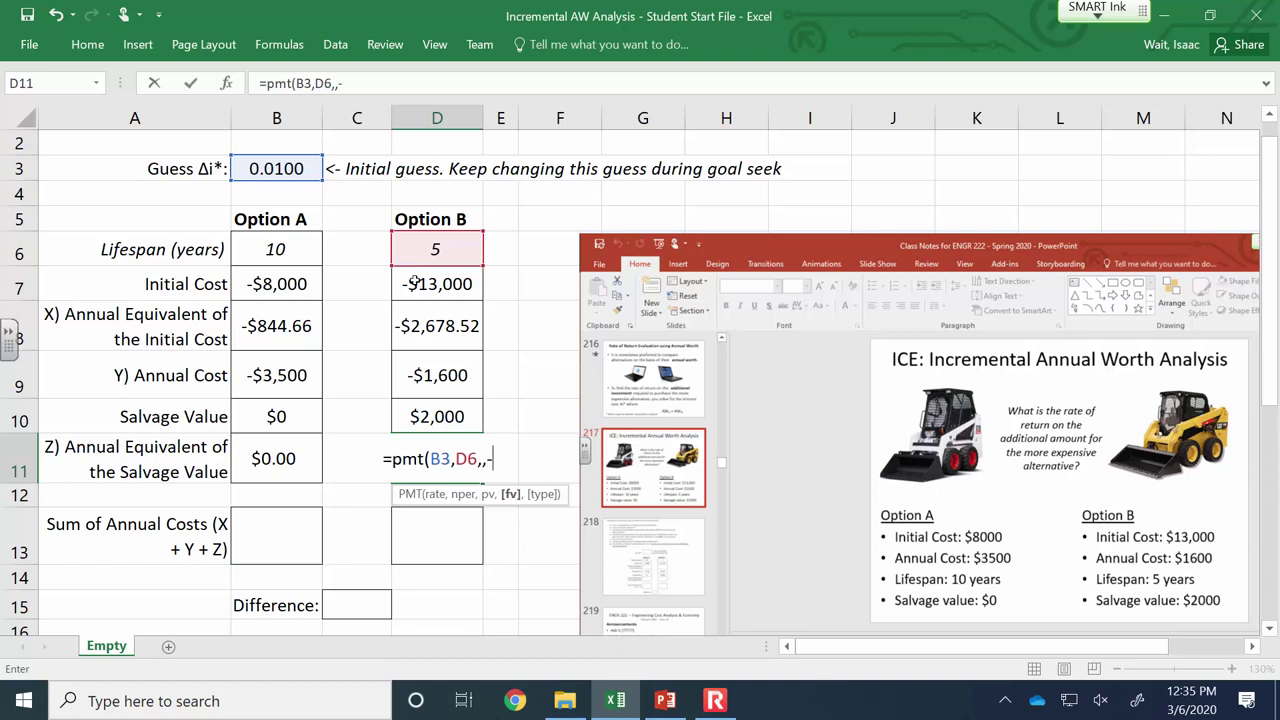
text(-)
click(436, 414)
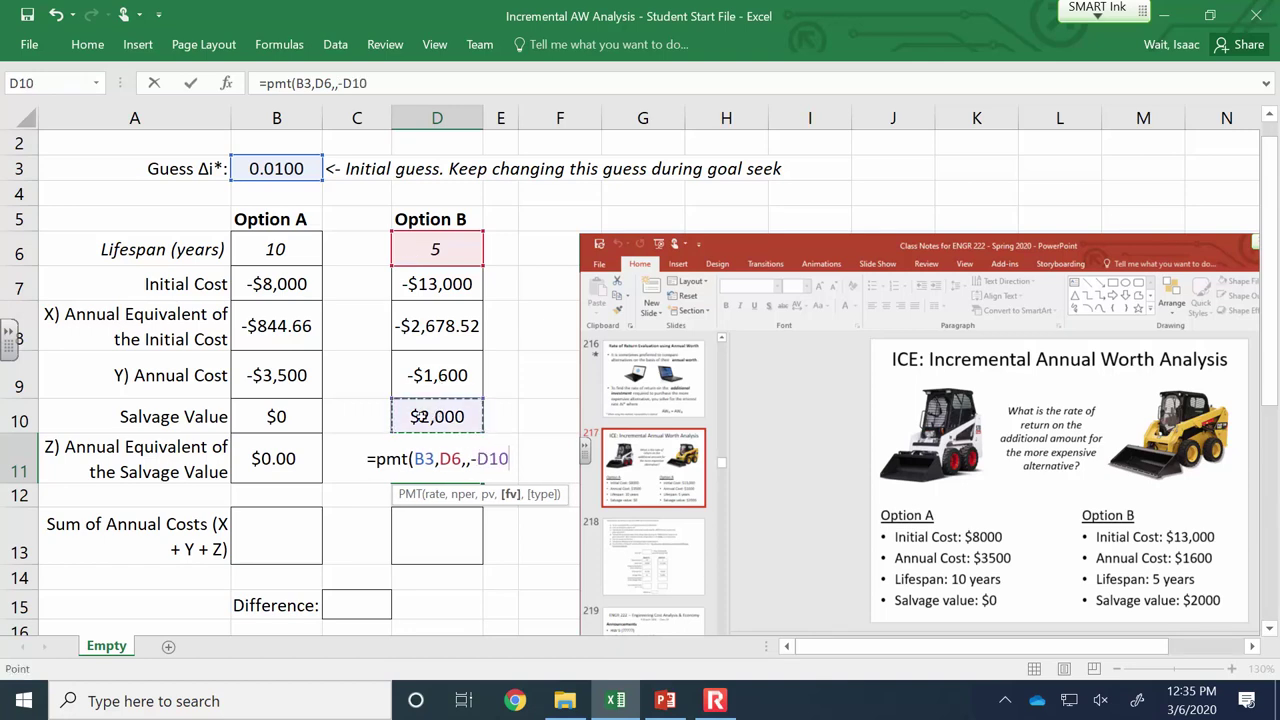
text())
key(Return)
Sum Option A's annual costs in B13 with =B8+B9+B11.
key(Down)
key(Left)
key(Left)
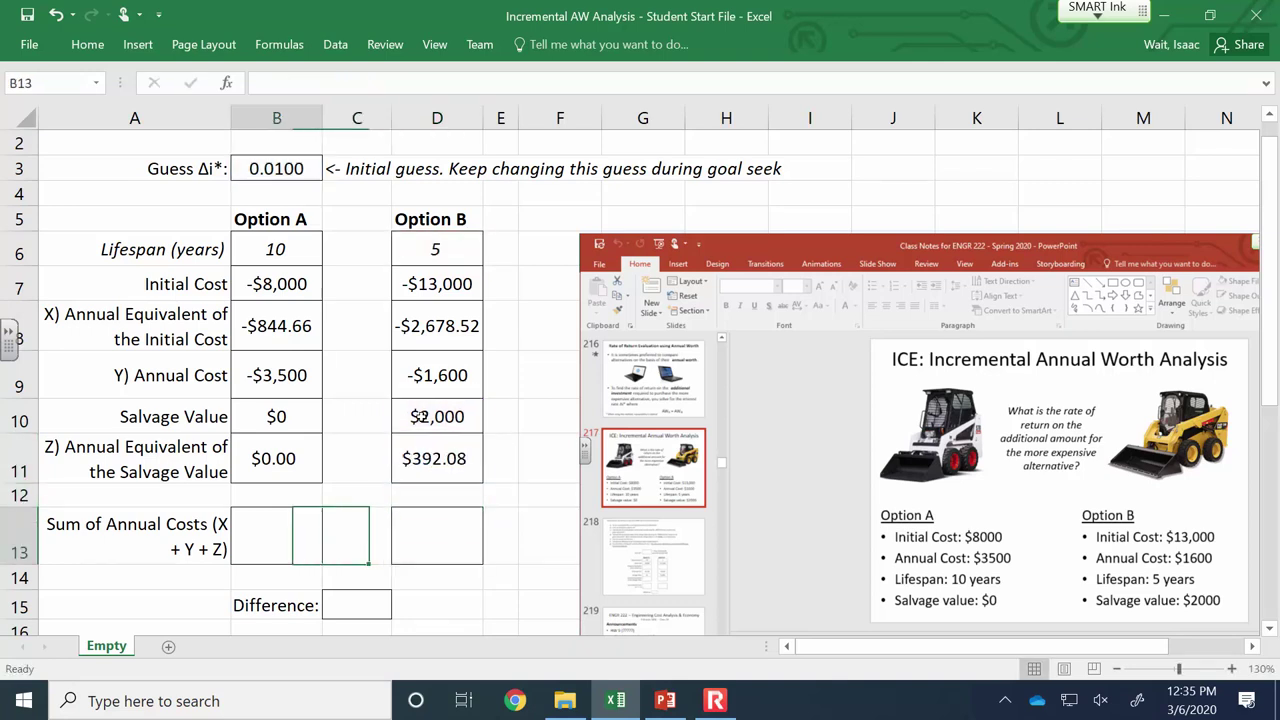
key(F2)
text(=)
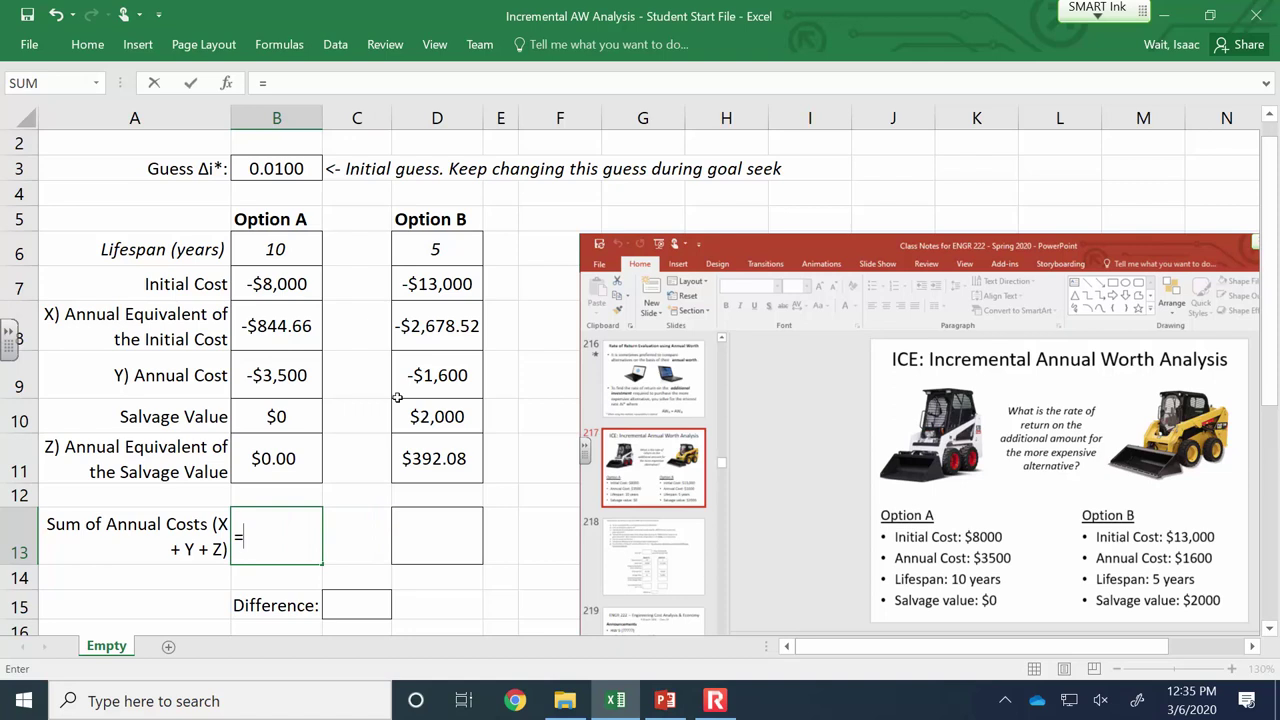
click(304, 319)
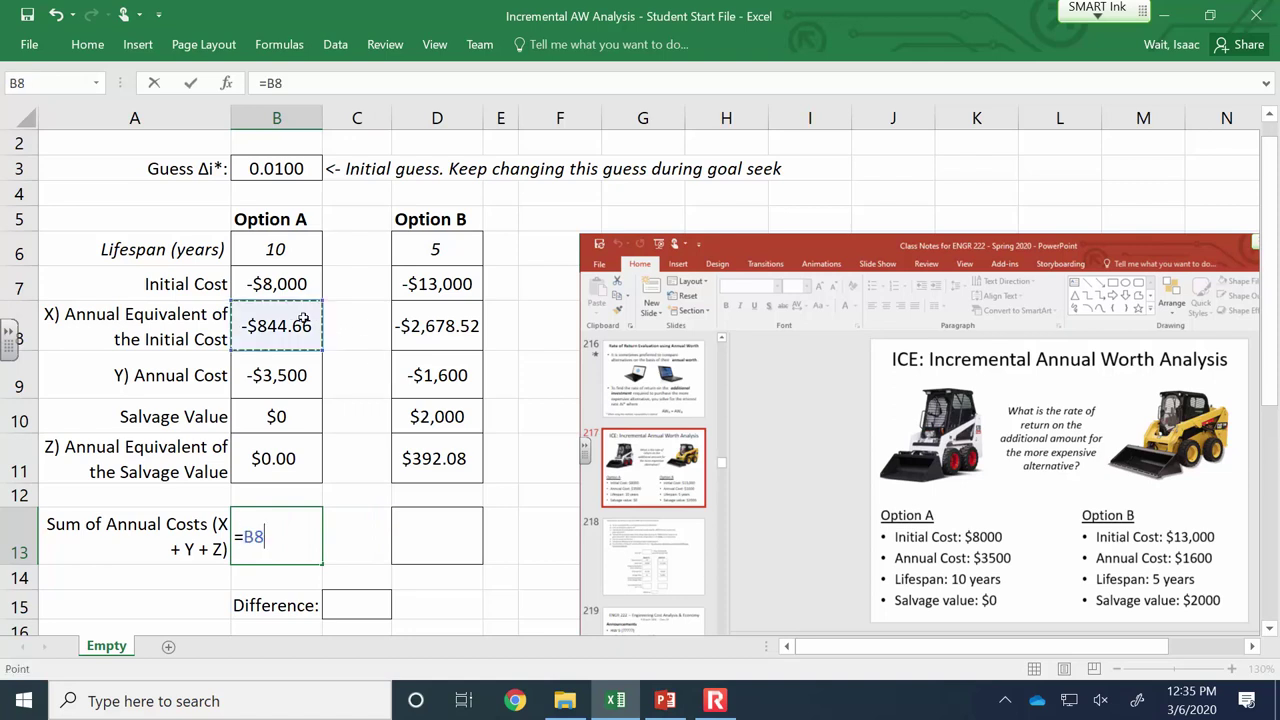
text(+)
click(254, 382)
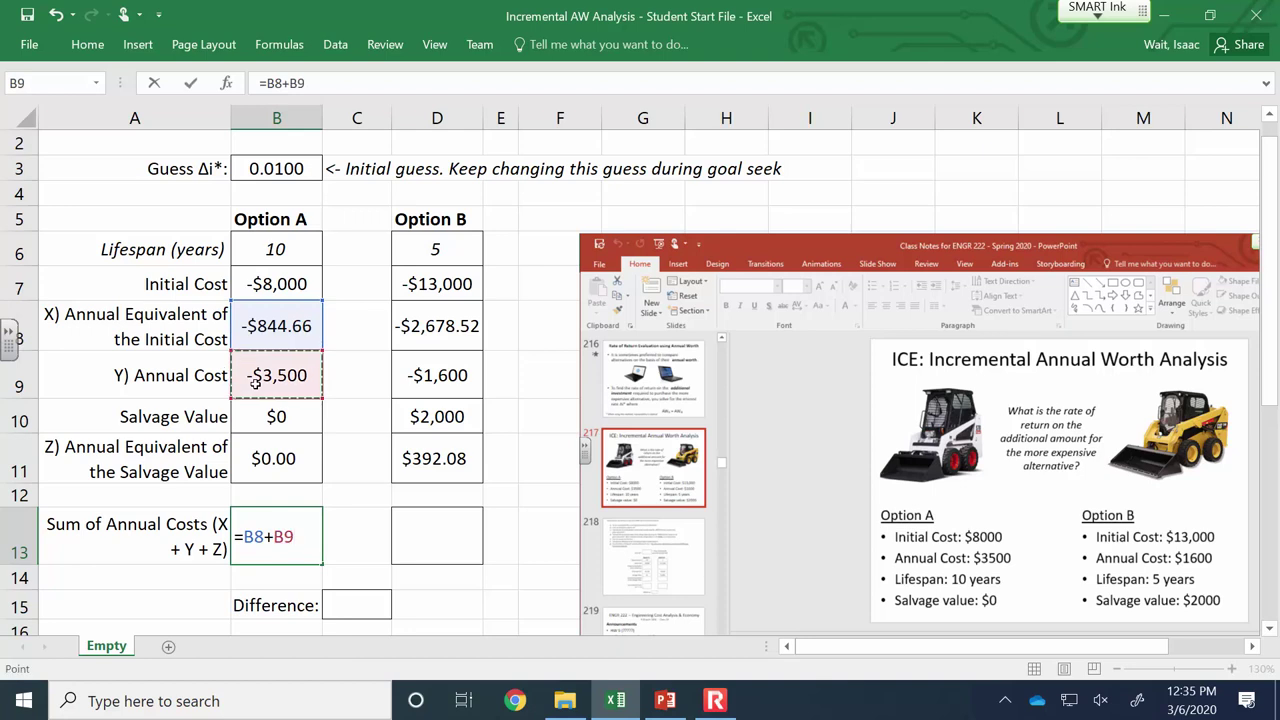
text(+)
click(264, 452)
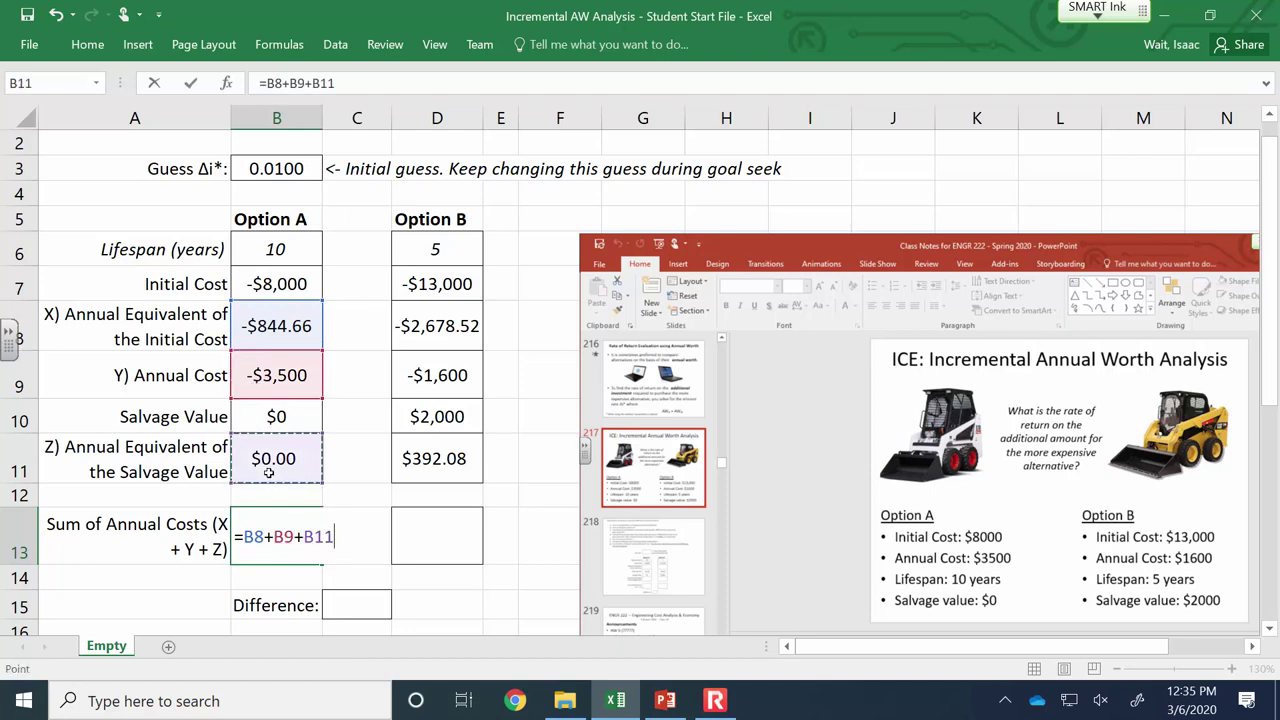
key(Return)
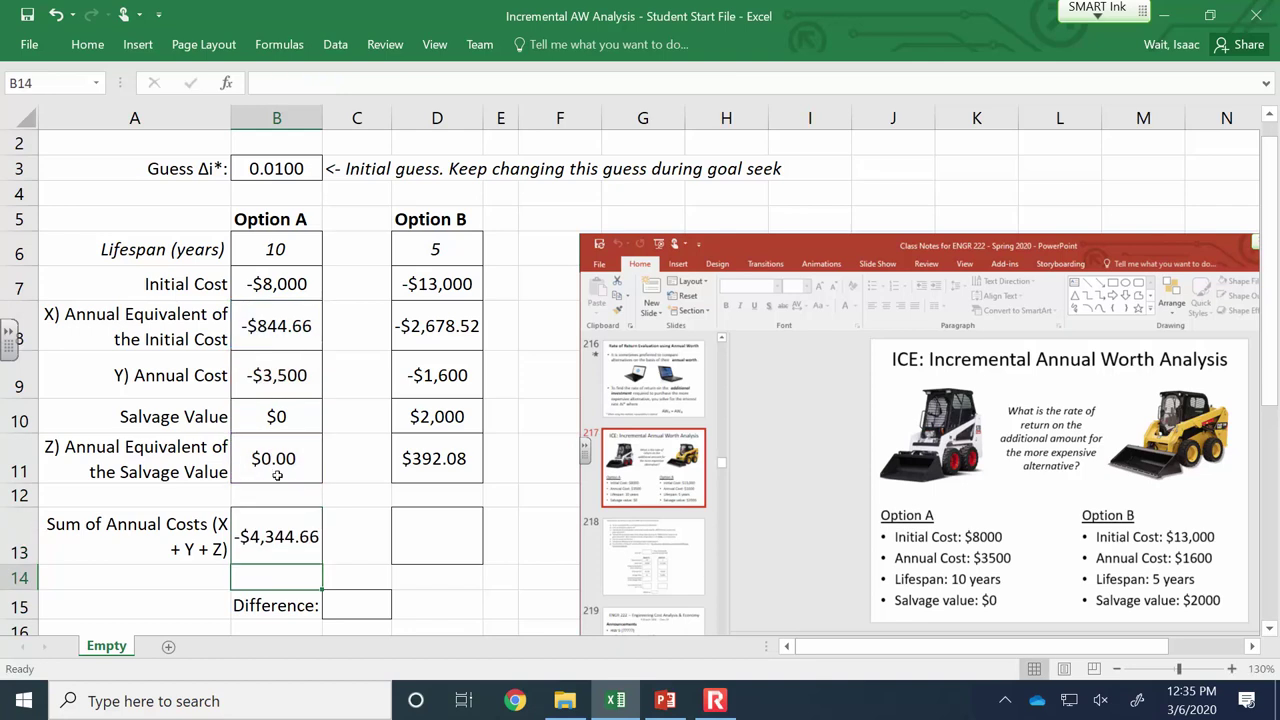
Sum Option B's annual costs in D13 with =D8+D9+D11.
click(449, 530)
text(=)
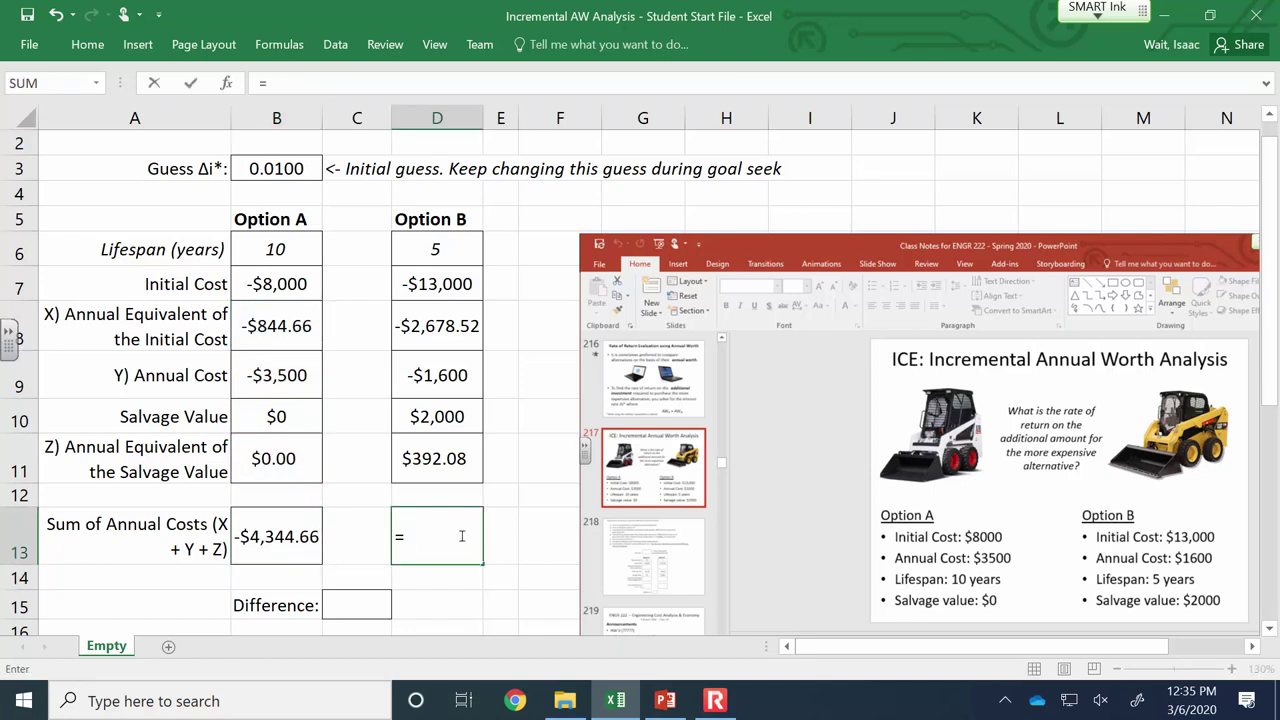
click(459, 333)
text(+)
click(424, 376)
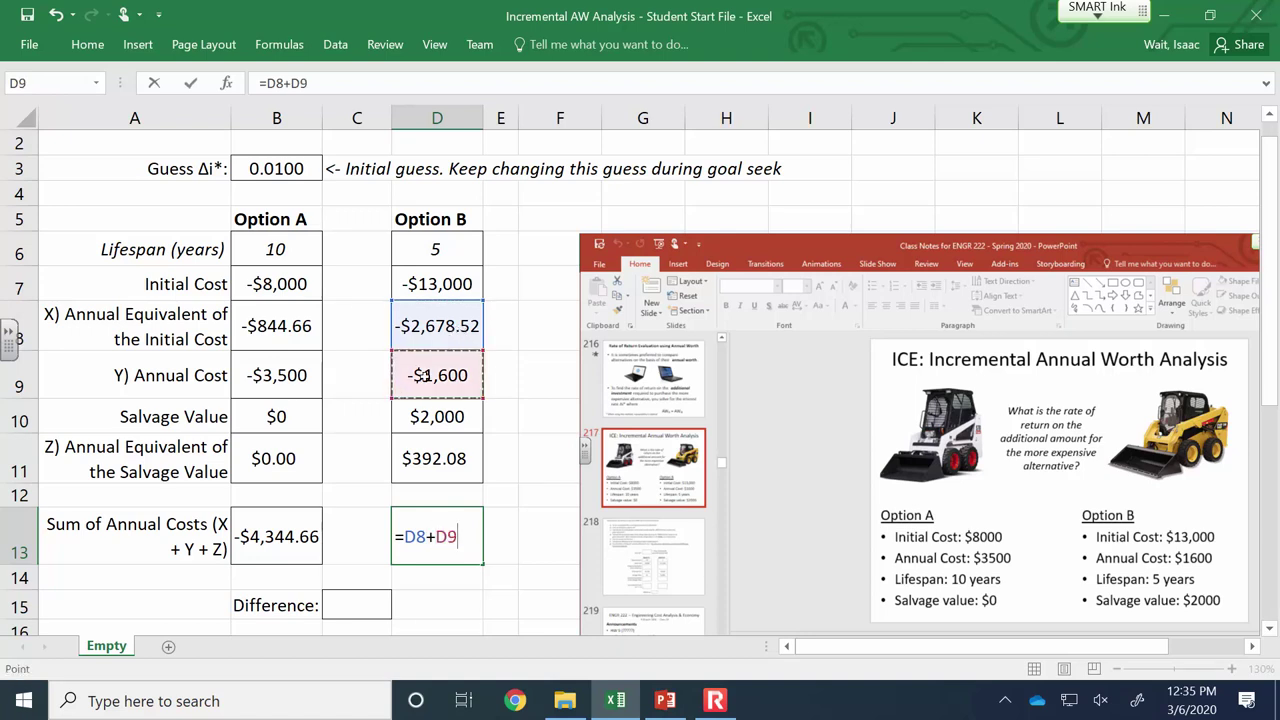
text(+)
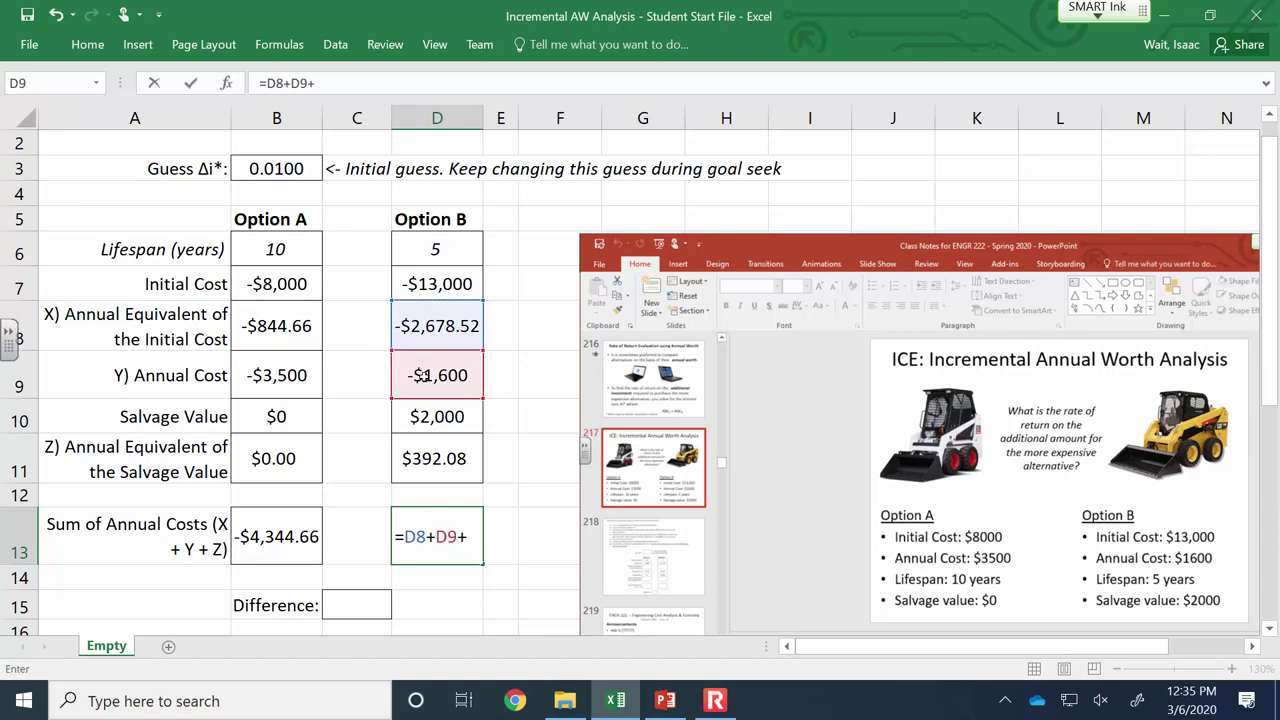
click(427, 453)
key(Return)
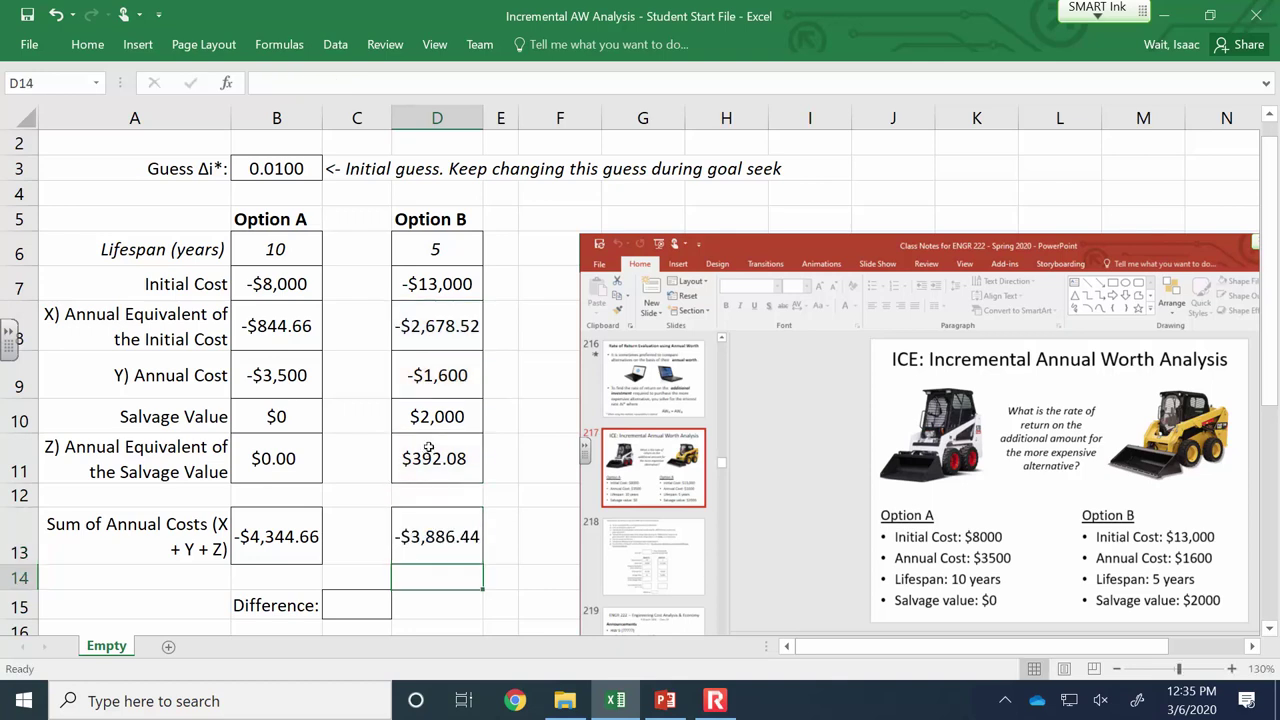
Shrink the pasted slide screenshot and place it beside the table, and set the worksheet zoom to 140%.
click(590, 284)
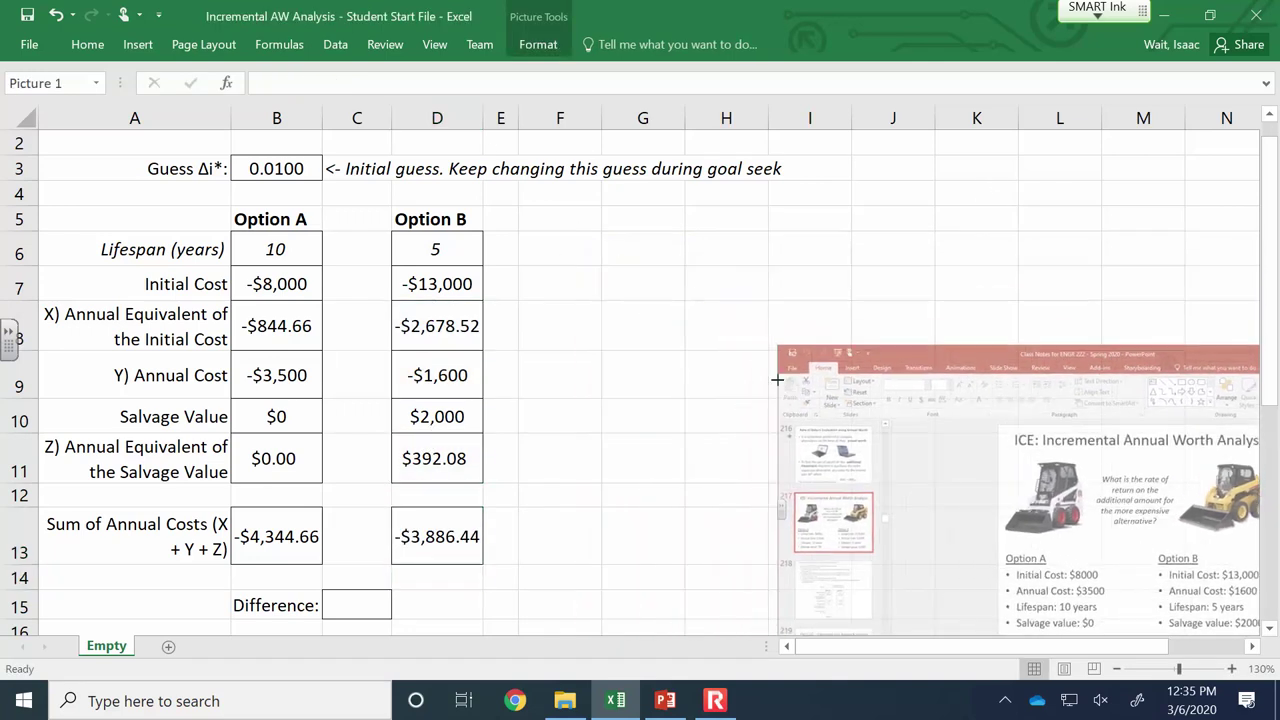
drag(676, 268, 659, 259)
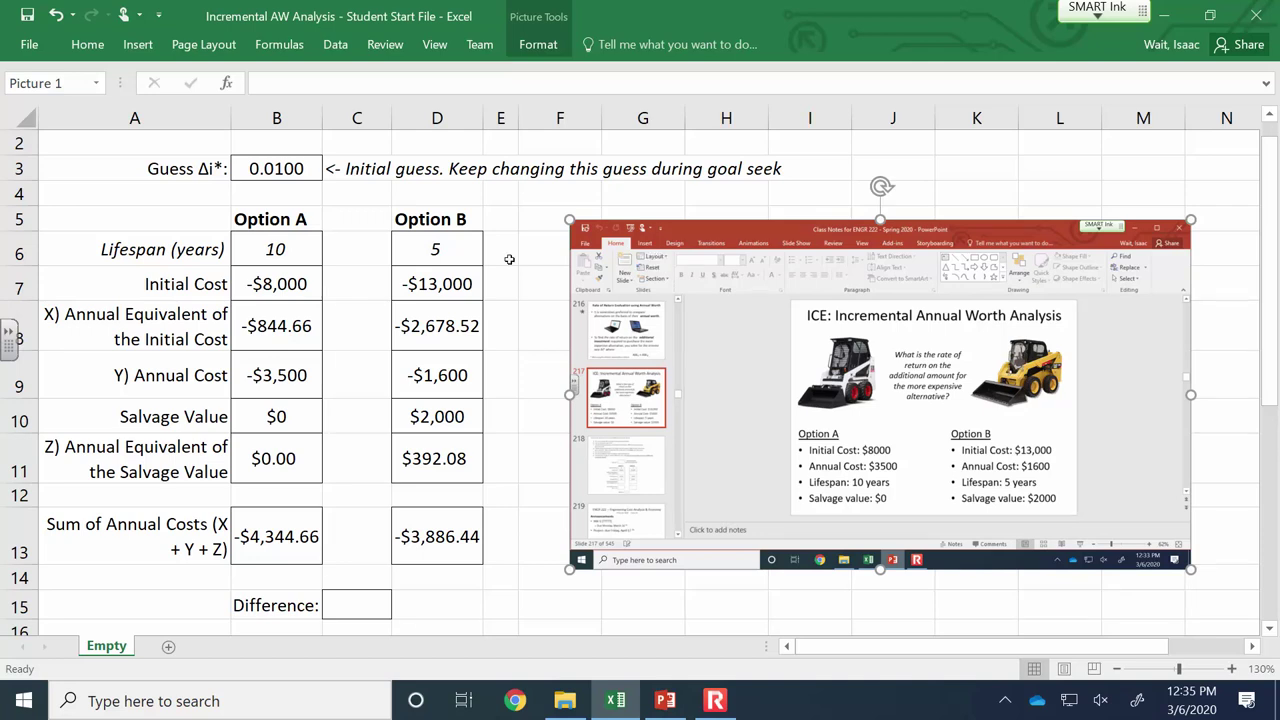
click(1232, 668)
scroll(945, 646, left, 1)
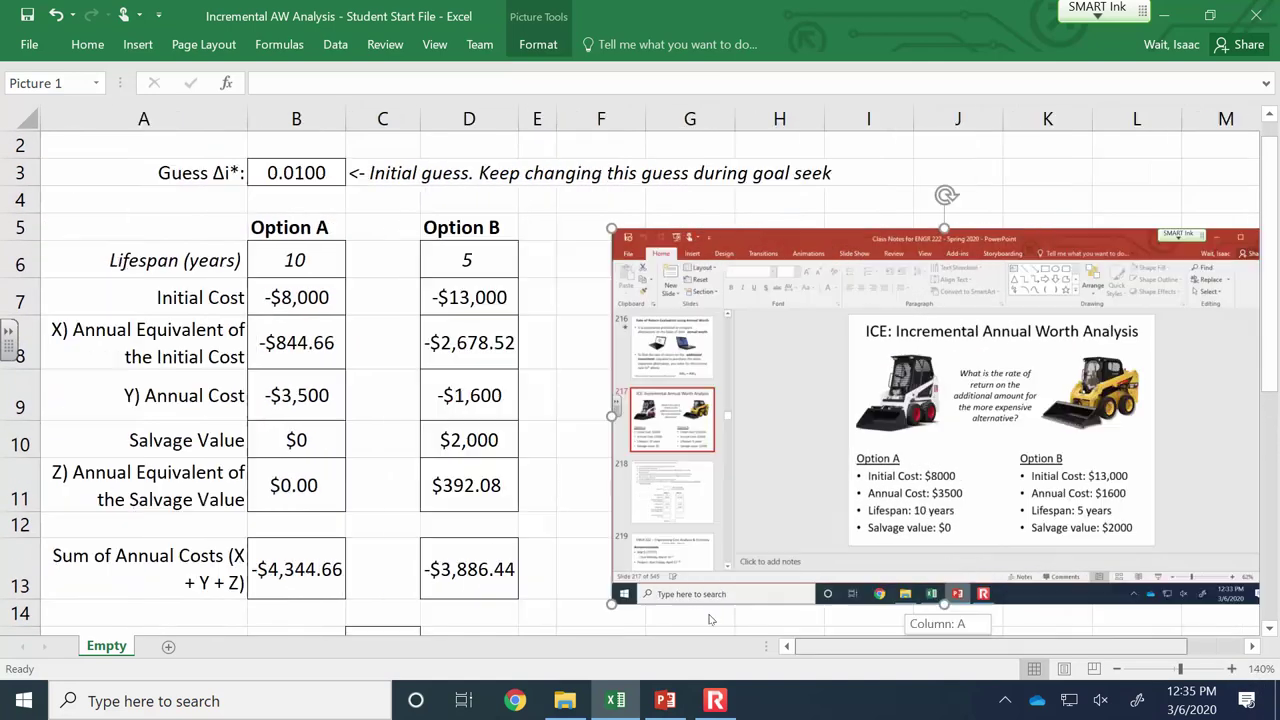
Review how Option A's initial cost, lifespan and the guessed rate in B3 feed the PMT formula in B8.
click(308, 306)
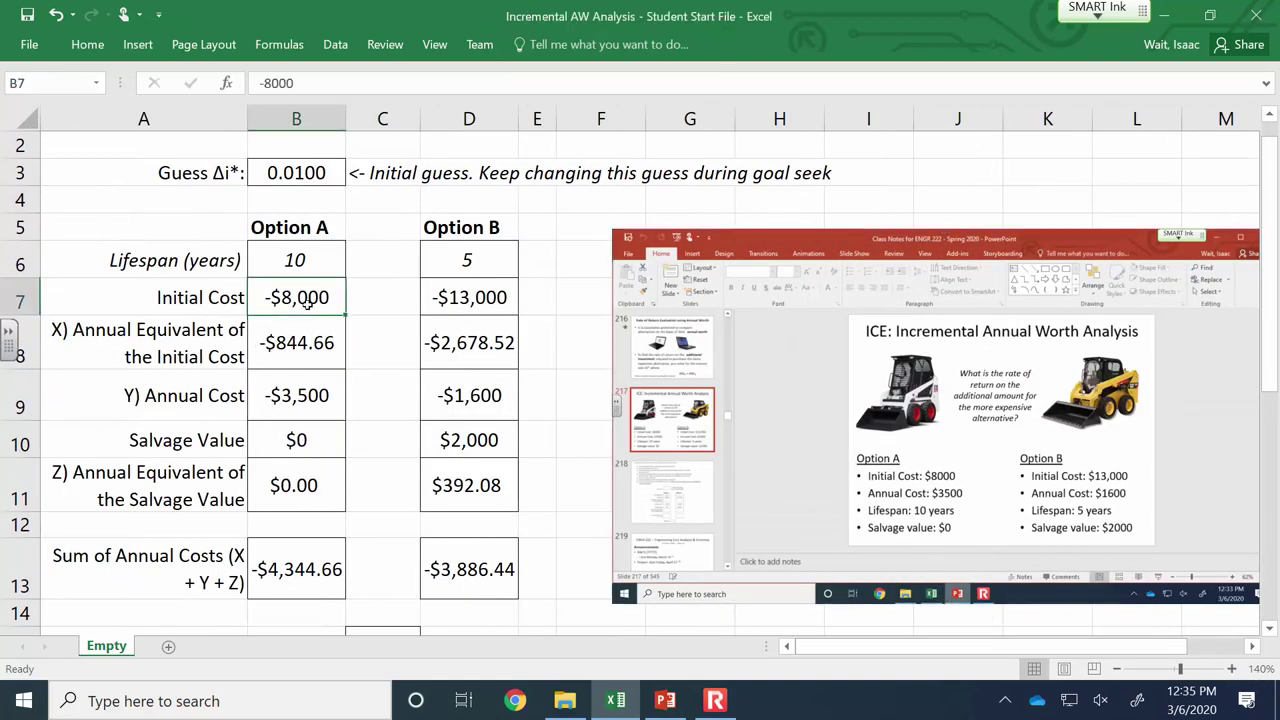
click(310, 338)
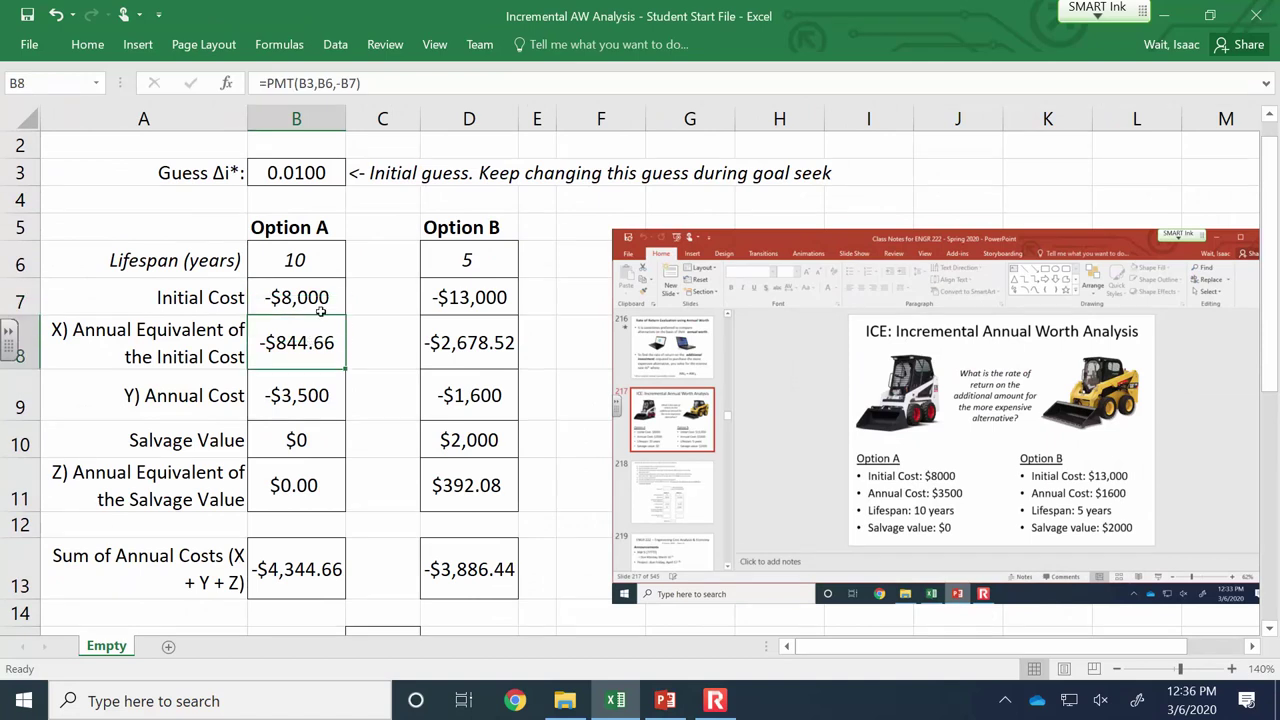
click(320, 306)
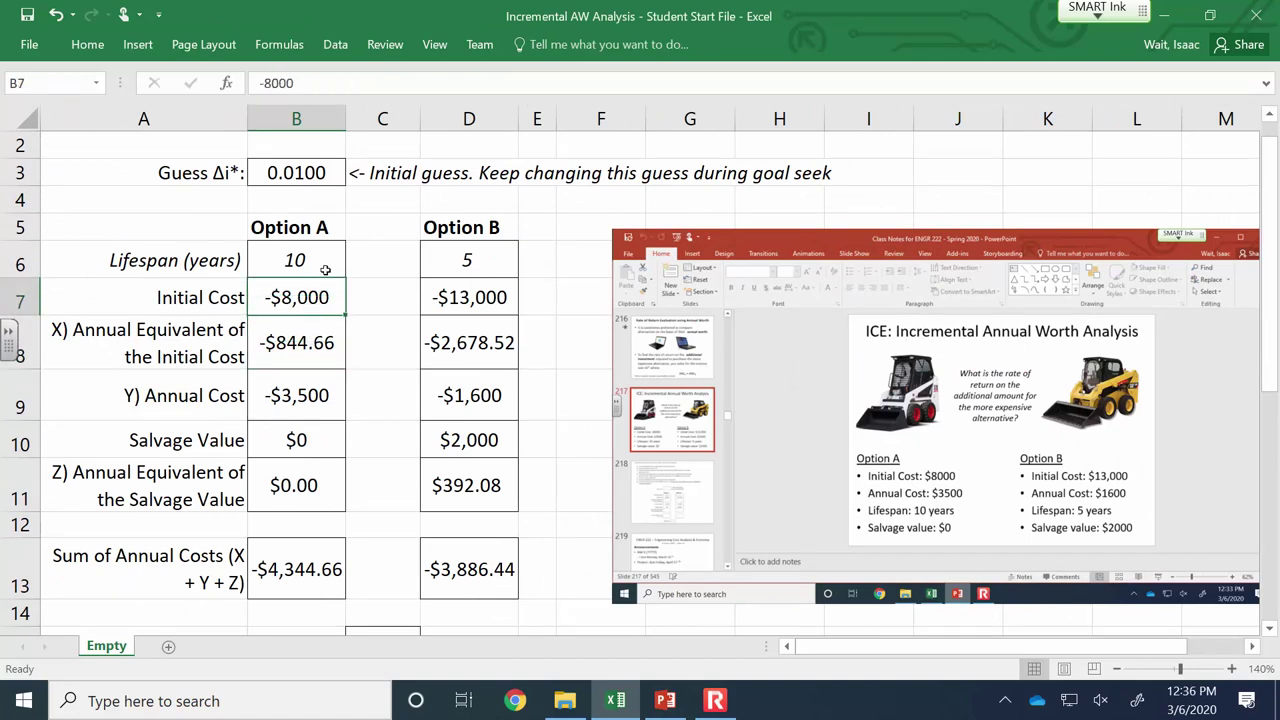
click(308, 172)
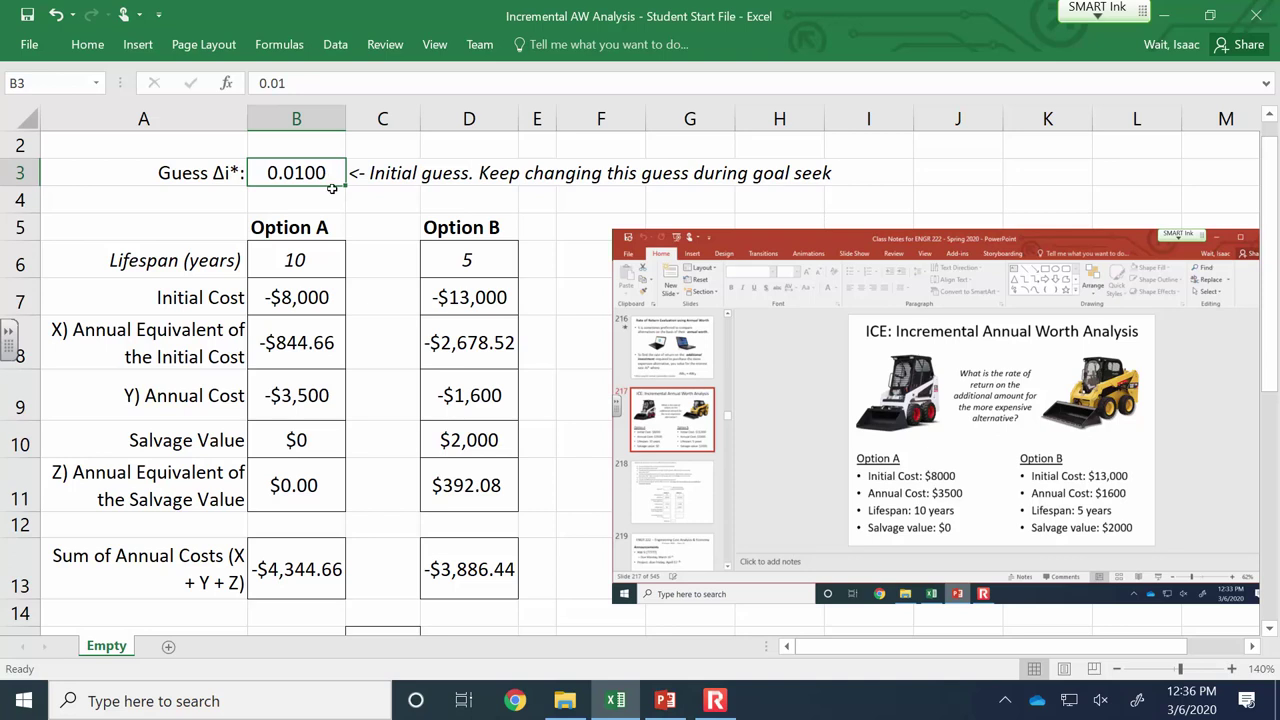
click(309, 347)
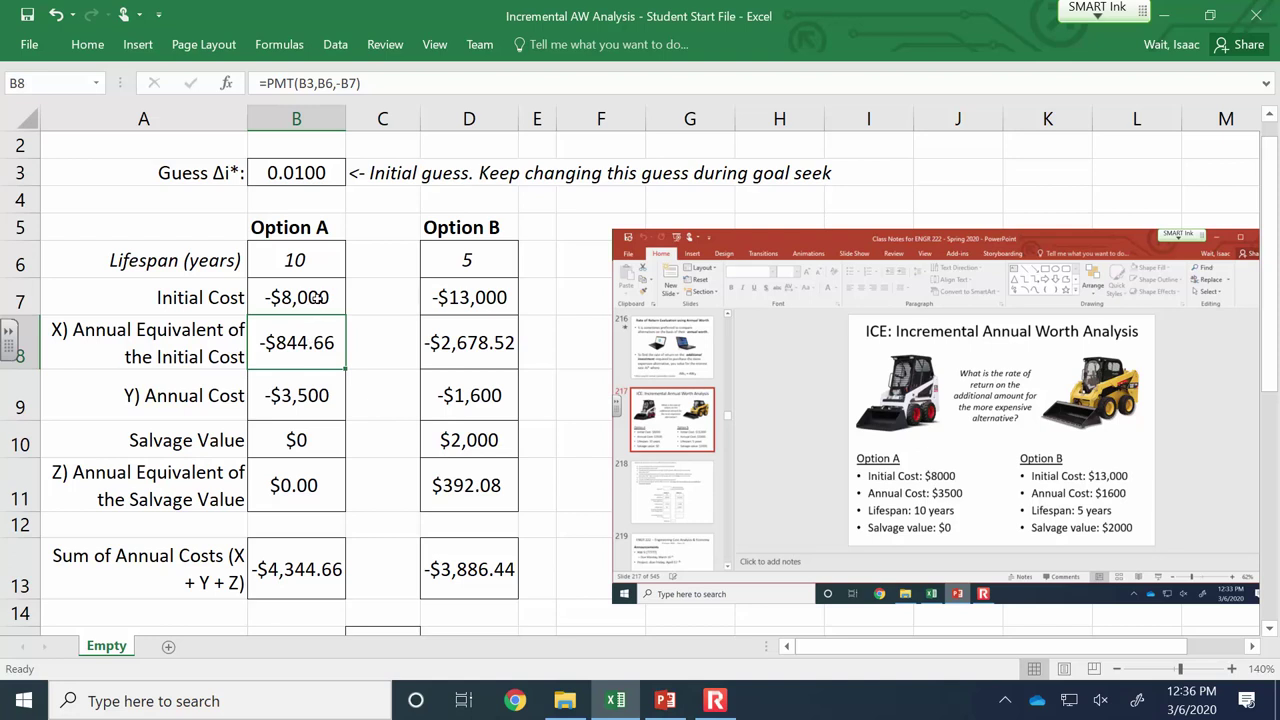
click(376, 77)
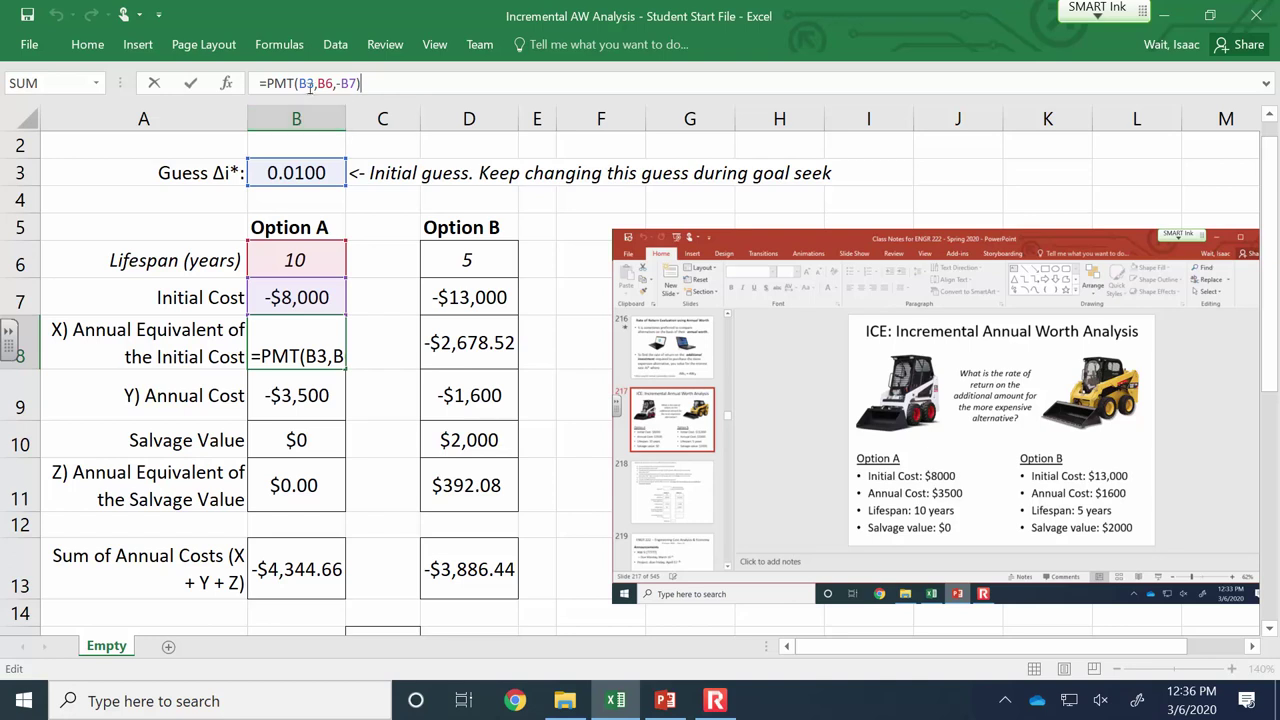
click(343, 83)
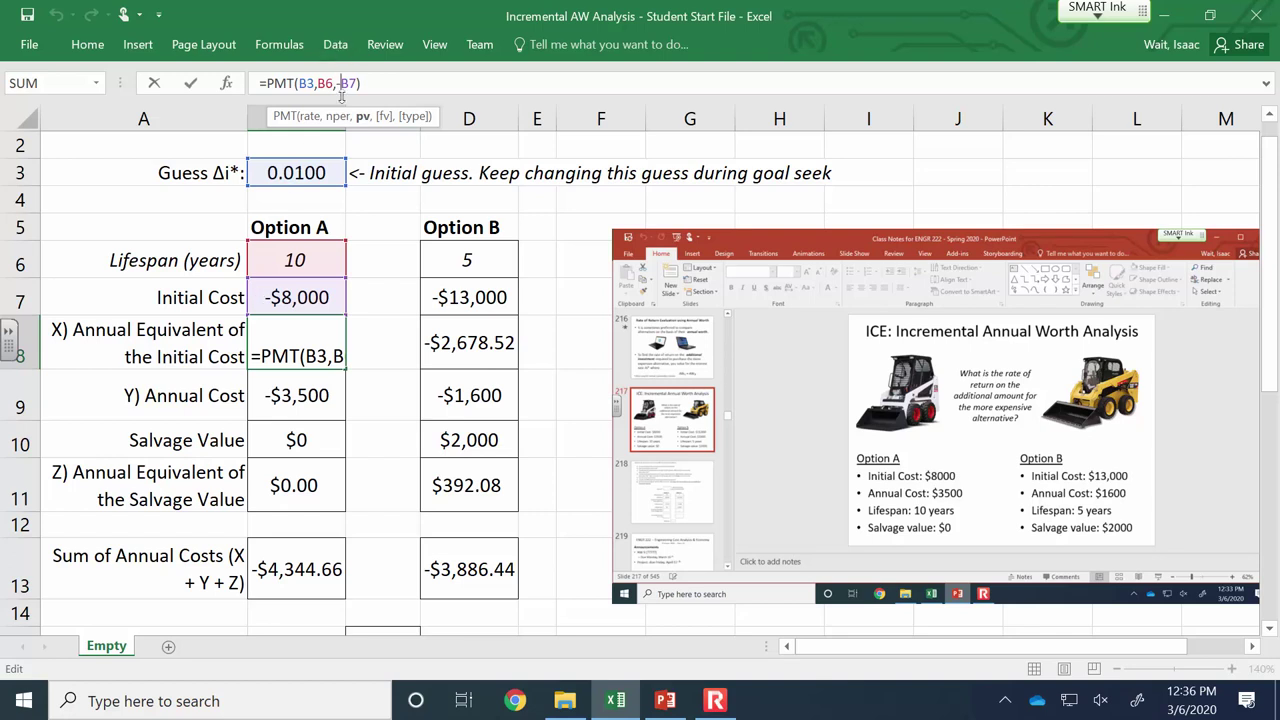
key(End)
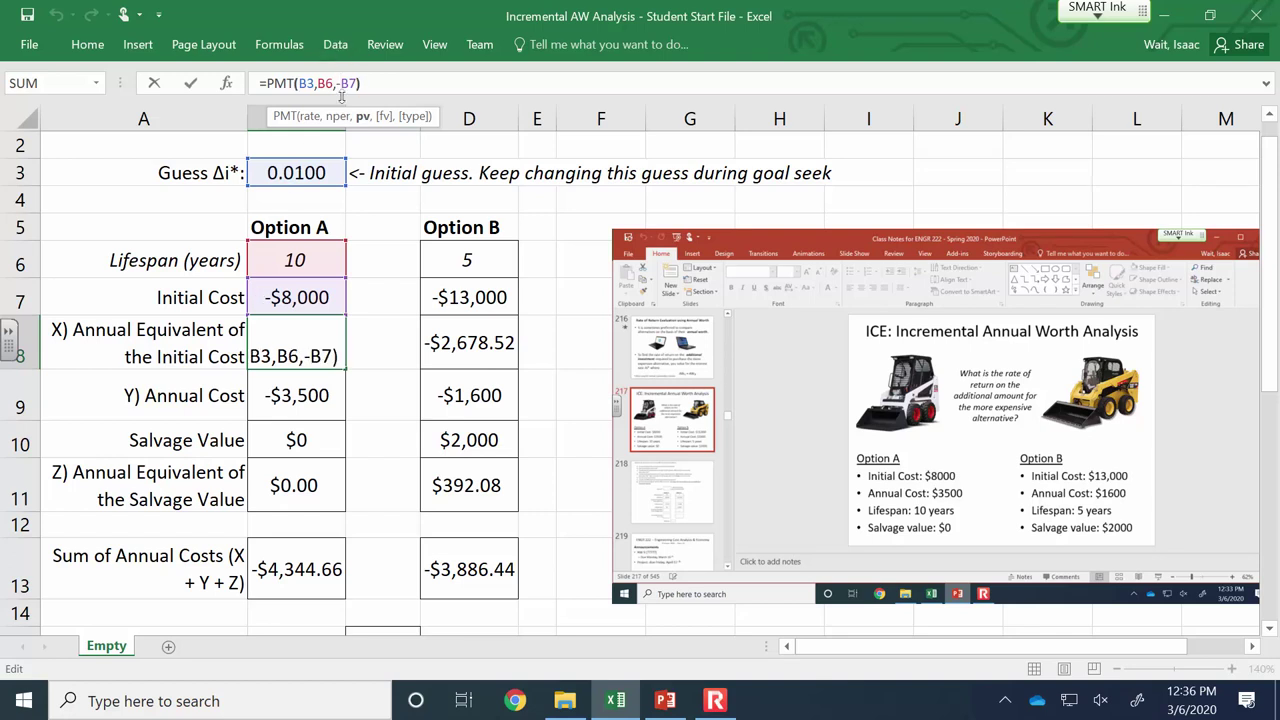
key(Return)
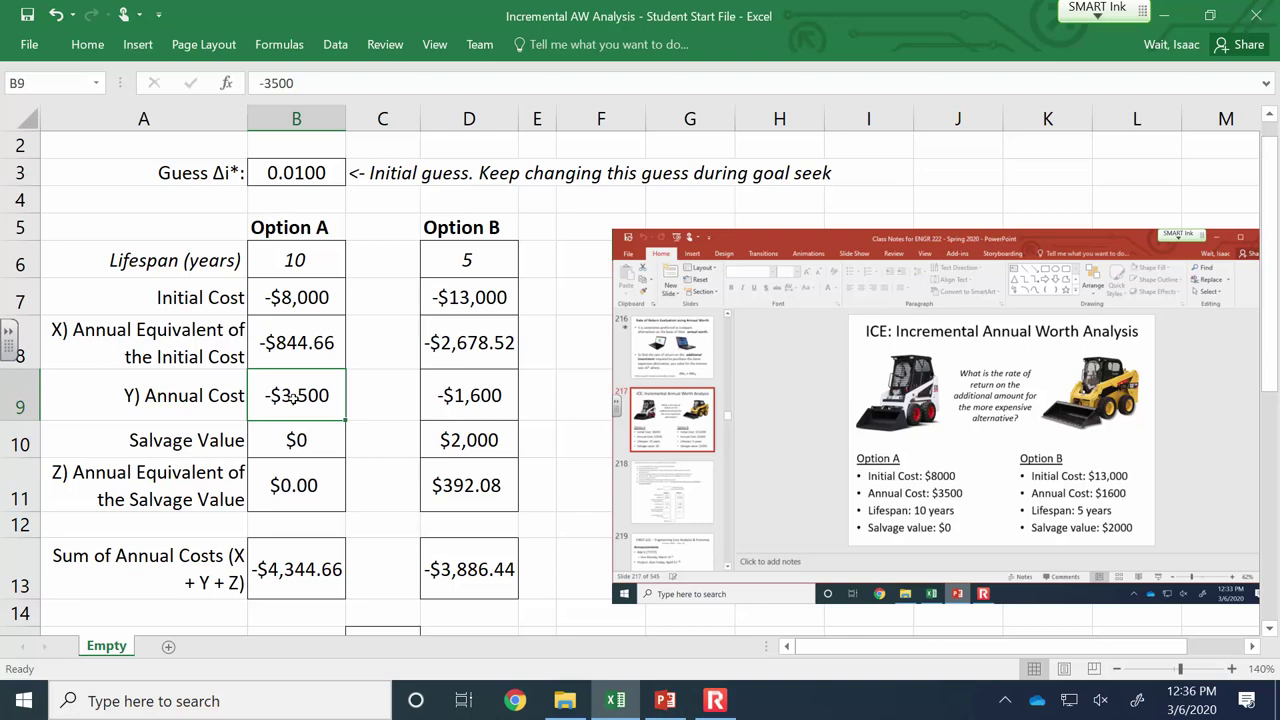
Review both options' salvage value annual equivalents in row 11 and the annual cost sum formulas in row 13.
click(296, 491)
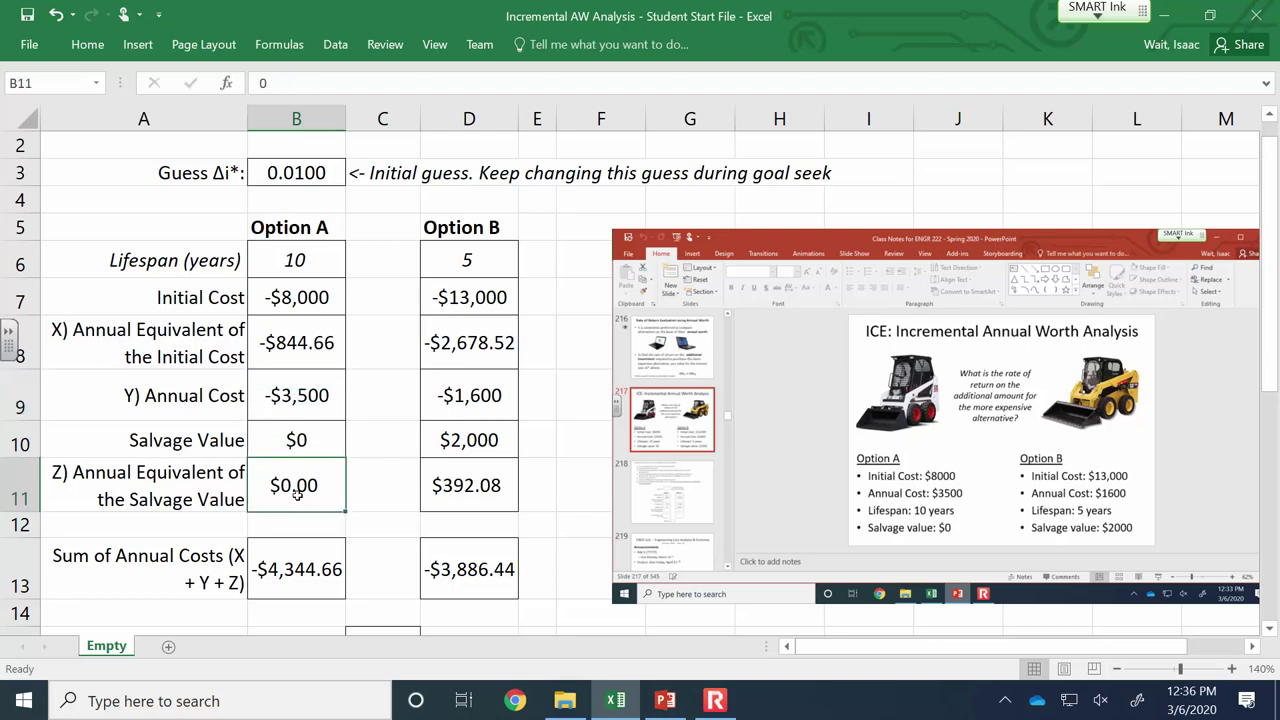
click(450, 489)
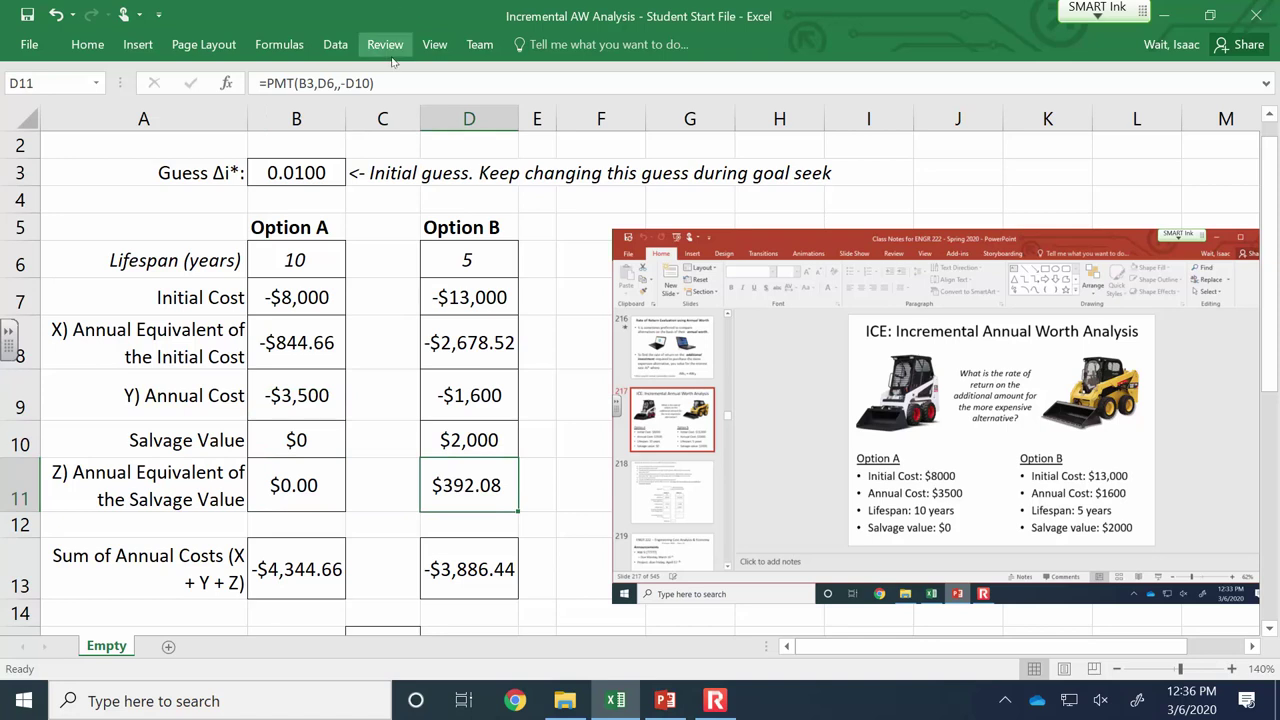
click(392, 88)
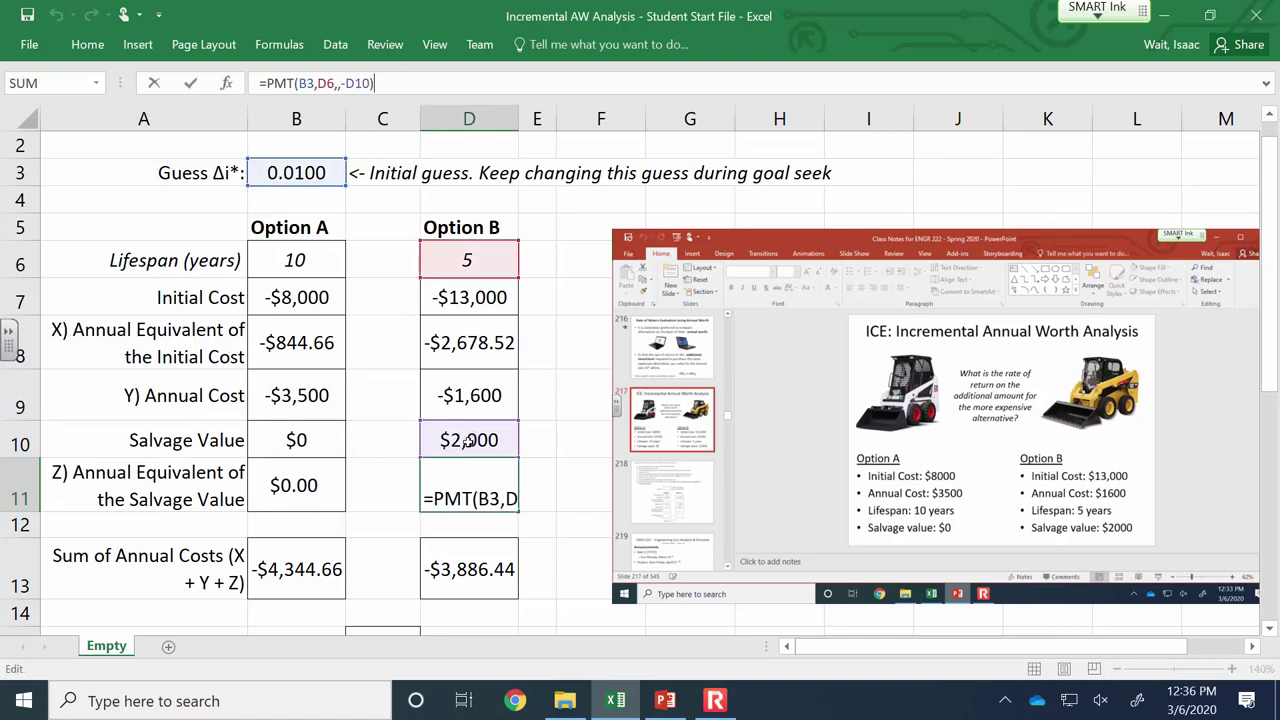
click(369, 83)
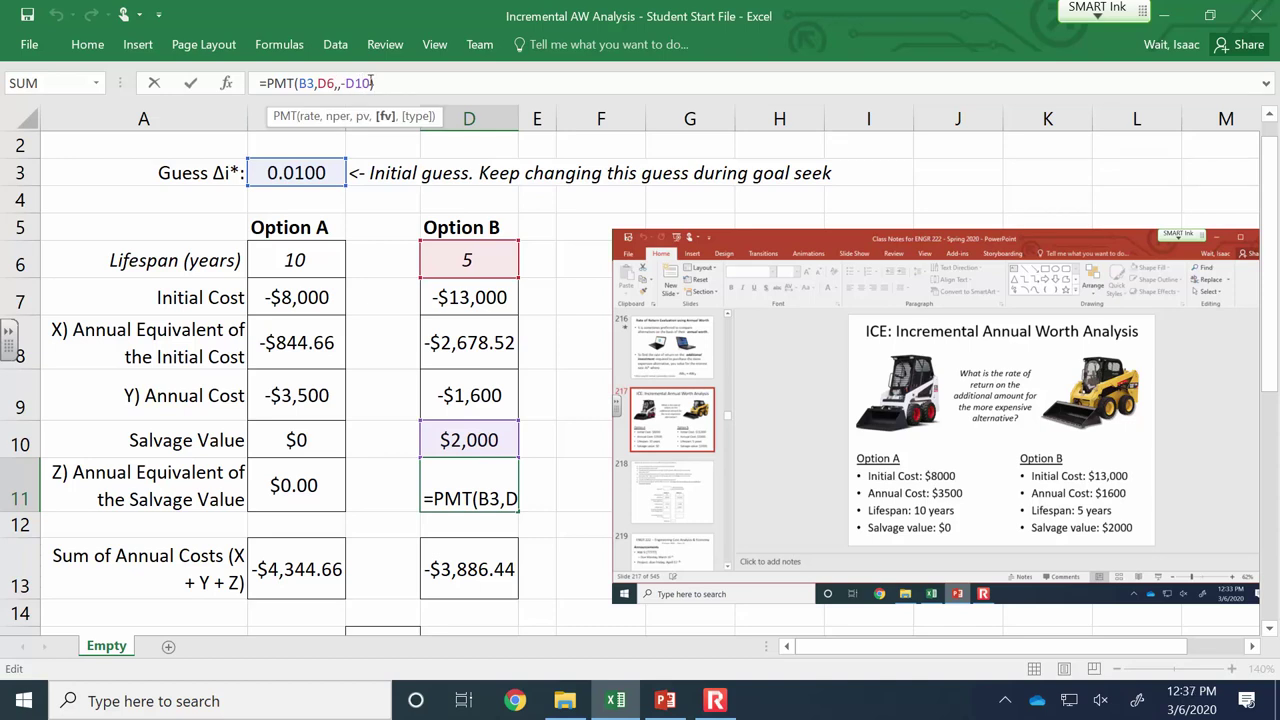
key(ctrl+Return)
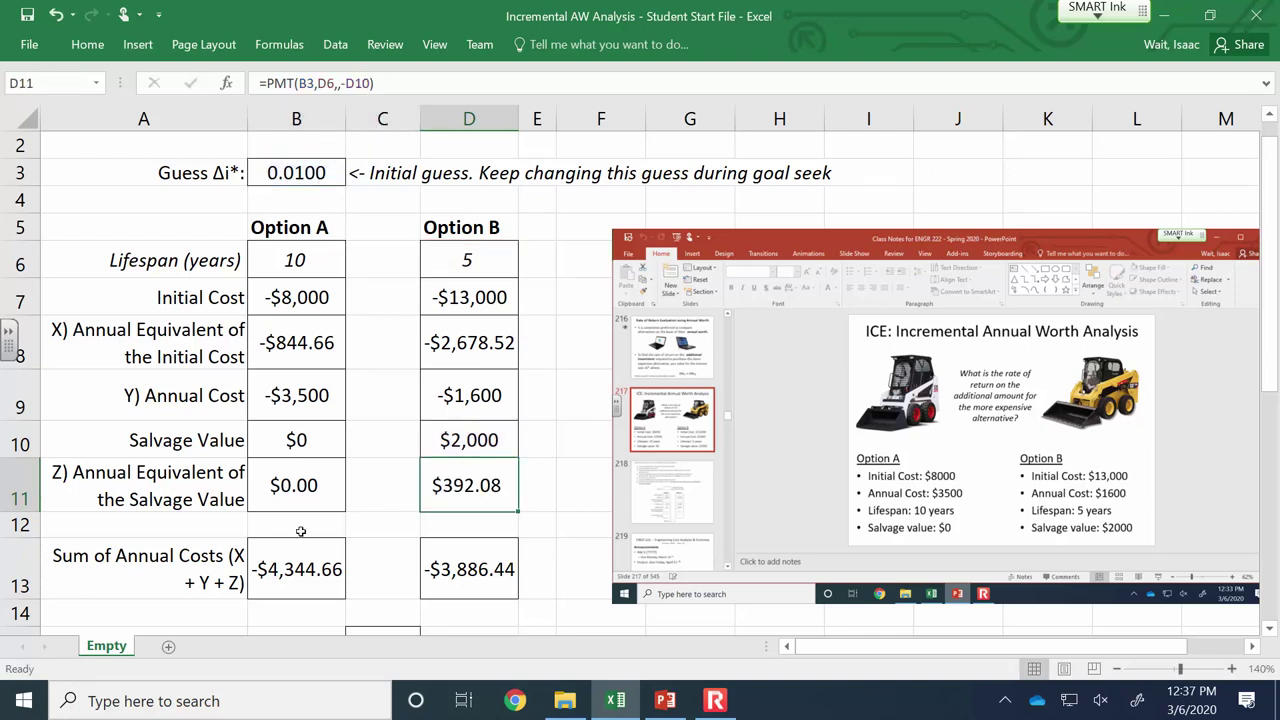
click(287, 568)
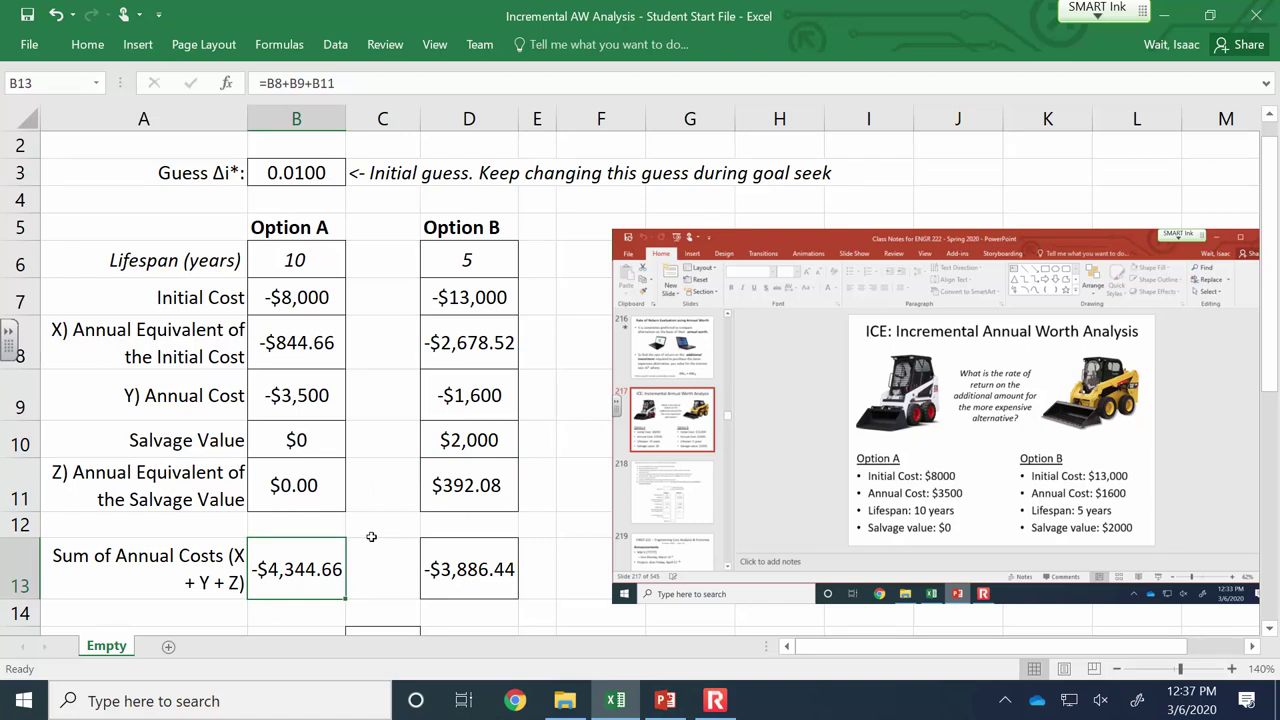
click(441, 557)
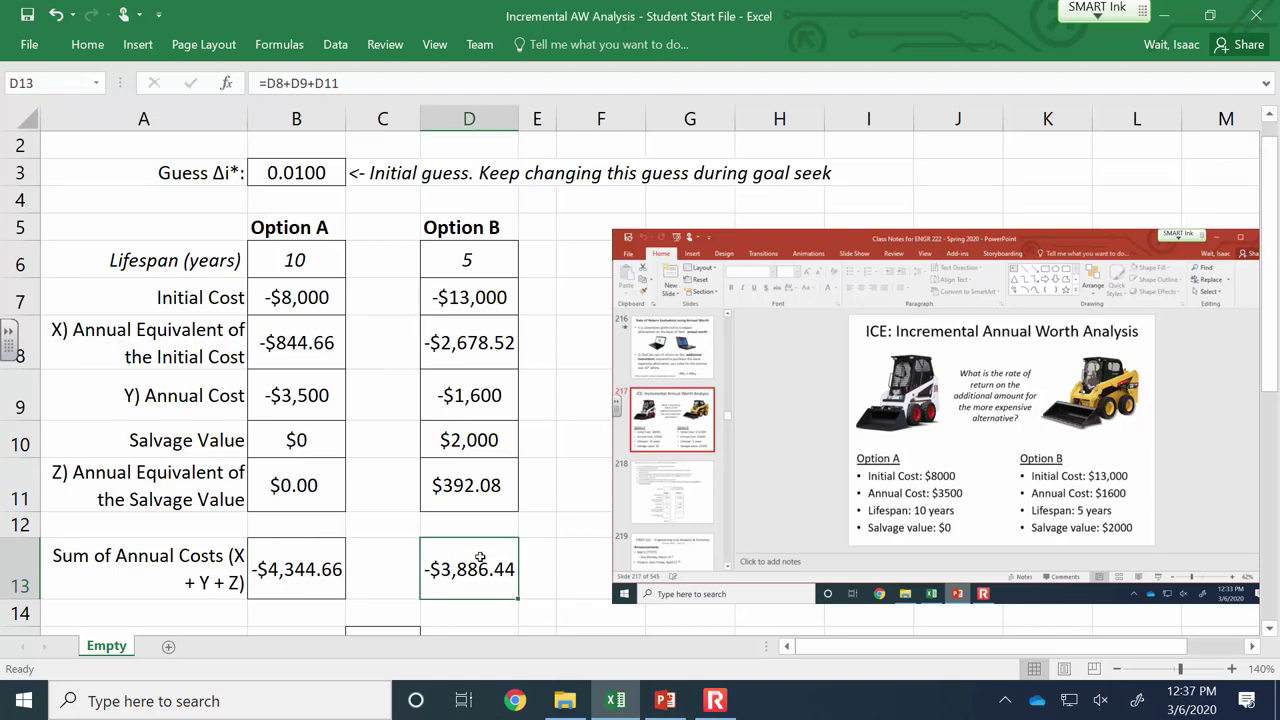
Set the worksheet zoom to 120% and calculate the difference between the two annual cost sums in C15 with =B13-D13.
click(1117, 669)
click(1117, 669)
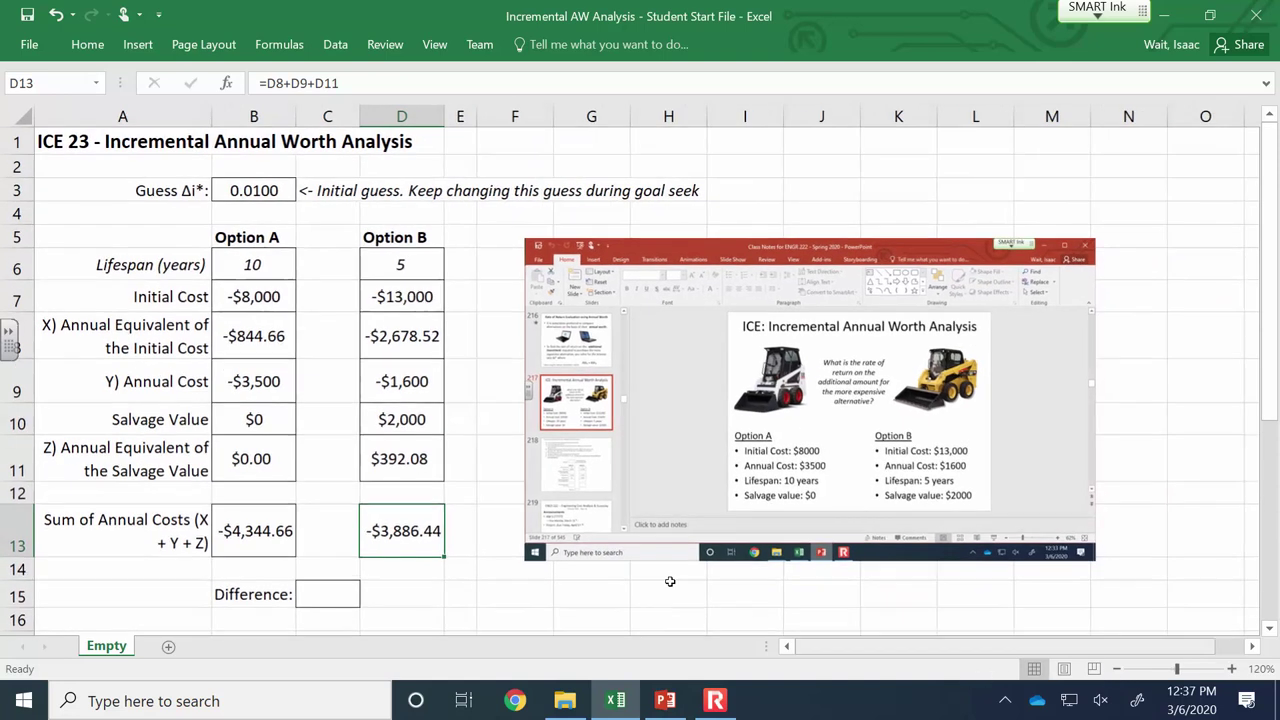
click(327, 598)
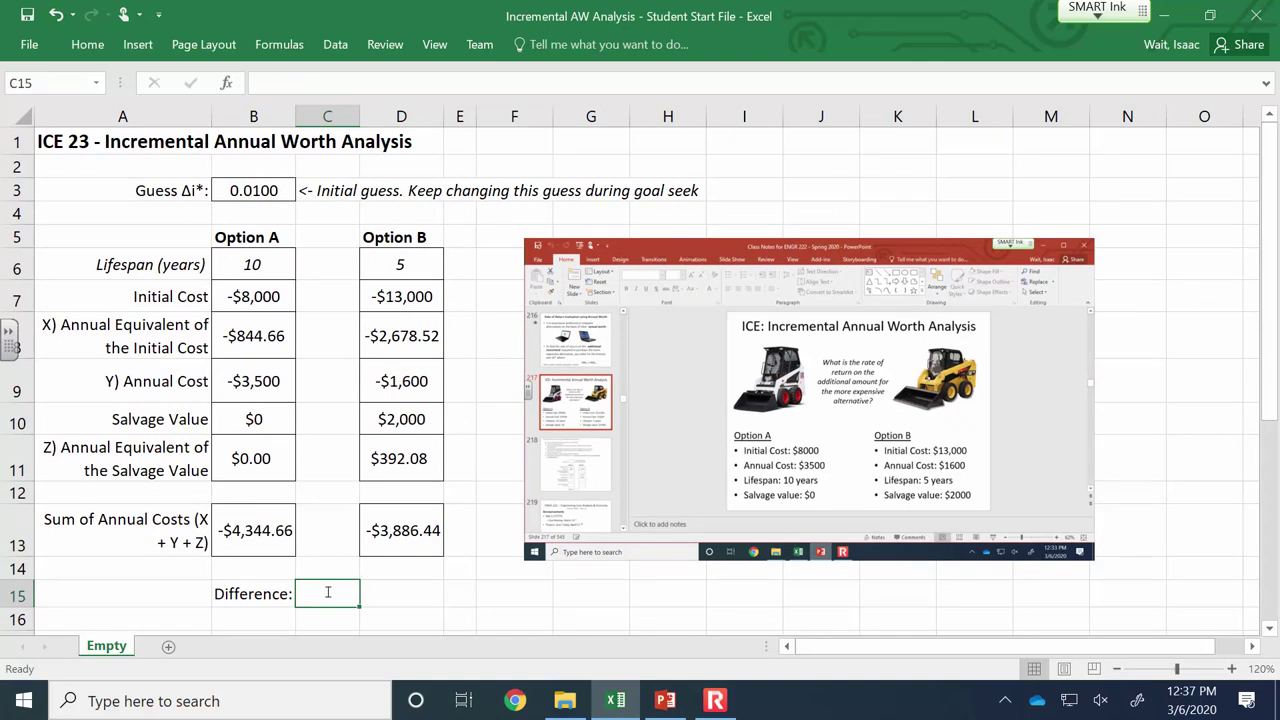
text(=)
click(221, 524)
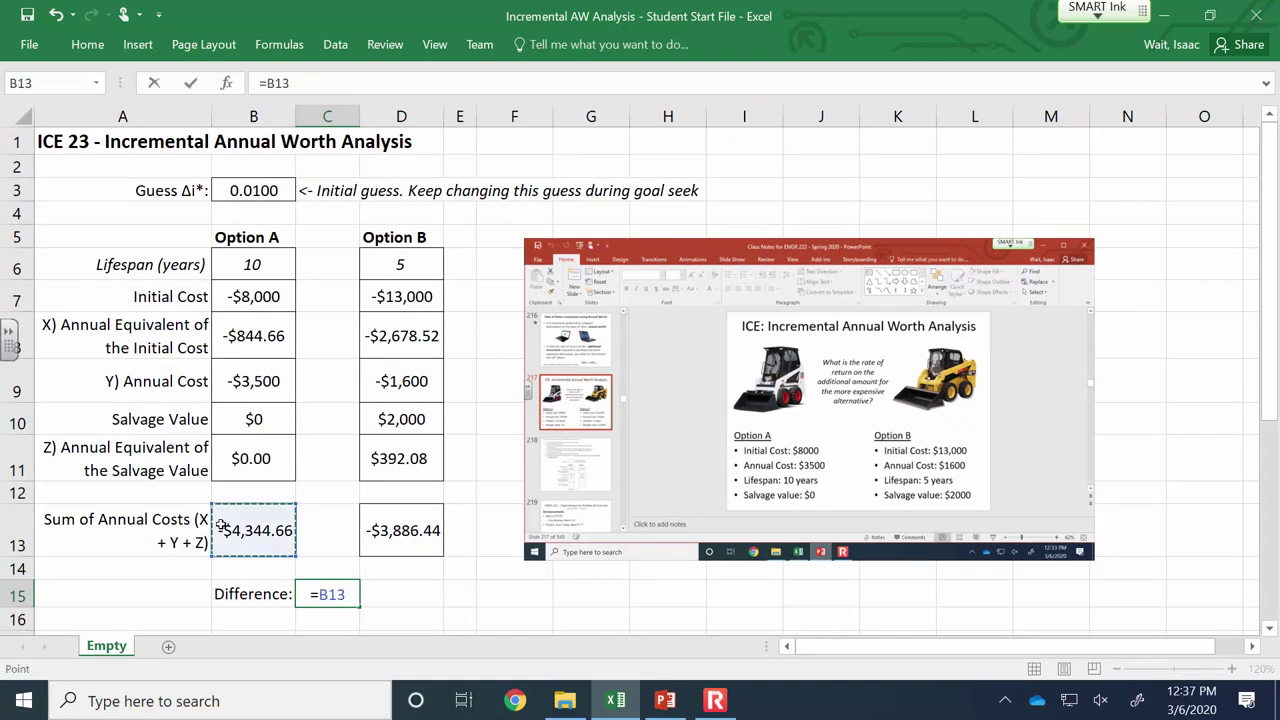
text(-)
click(400, 537)
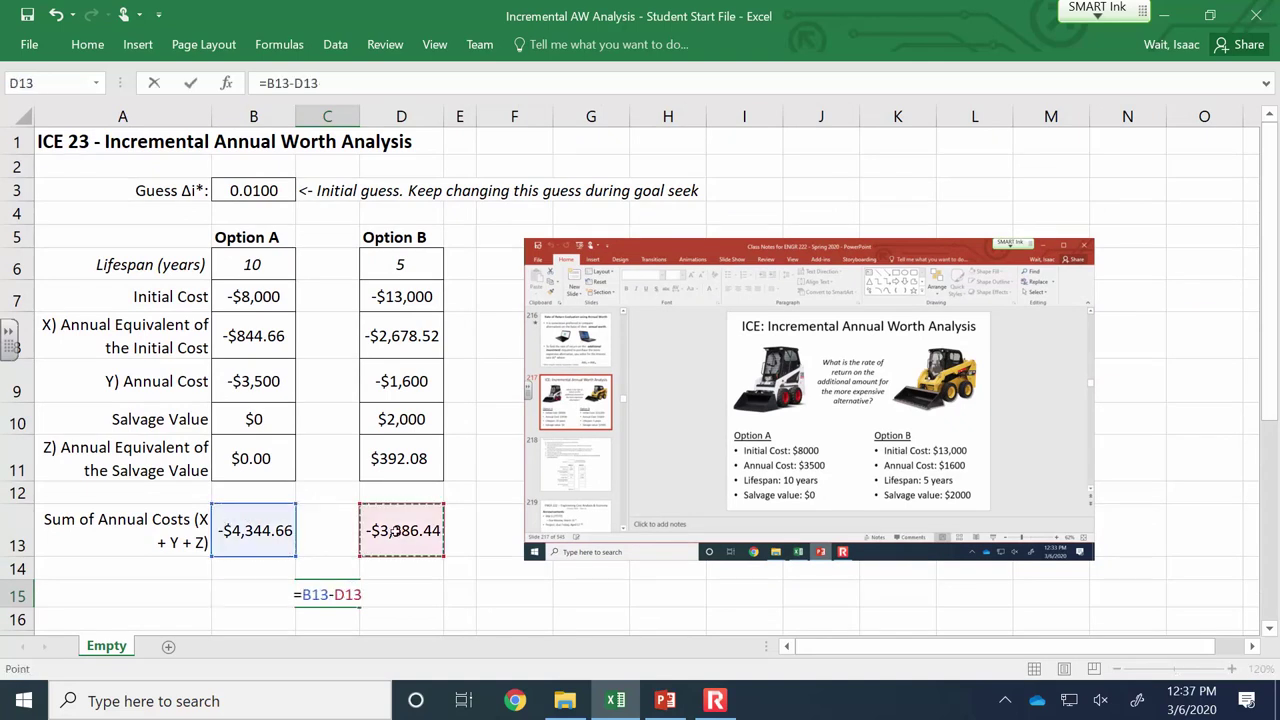
key(Return)
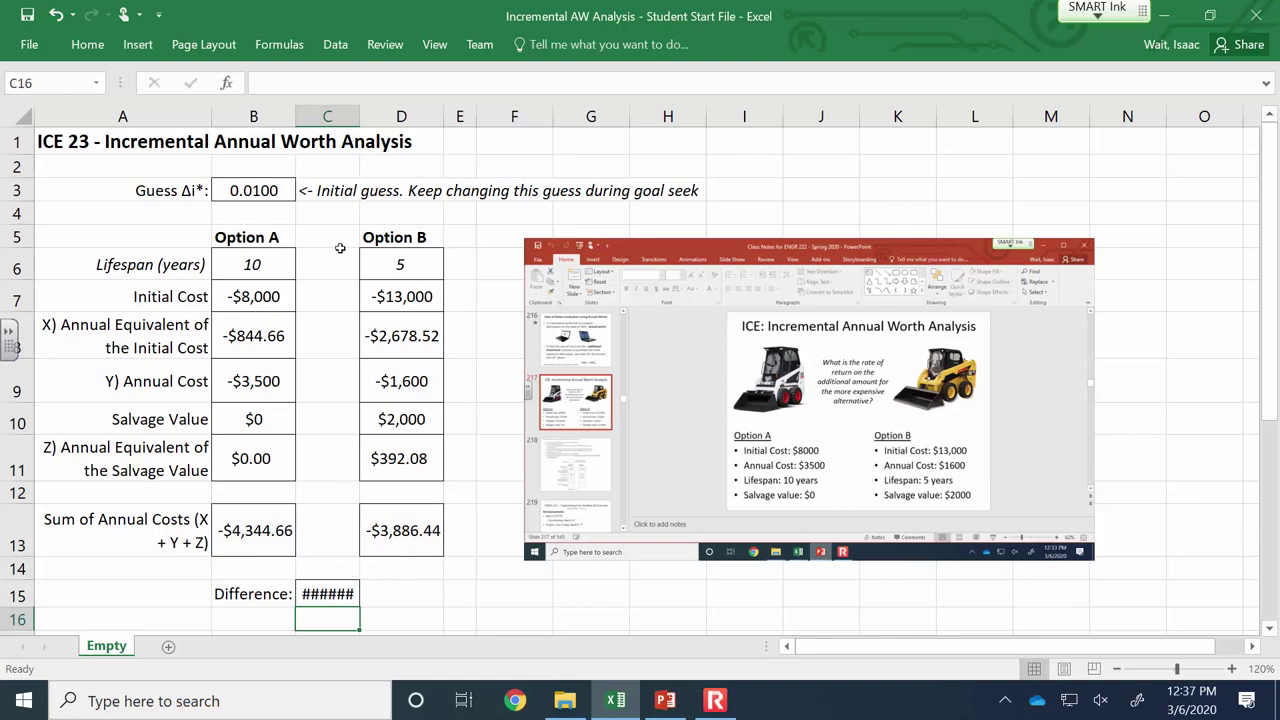
Widen column C enough to display the full difference value in C15.
click(400, 116)
drag(360, 116, 377, 116)
click(340, 592)
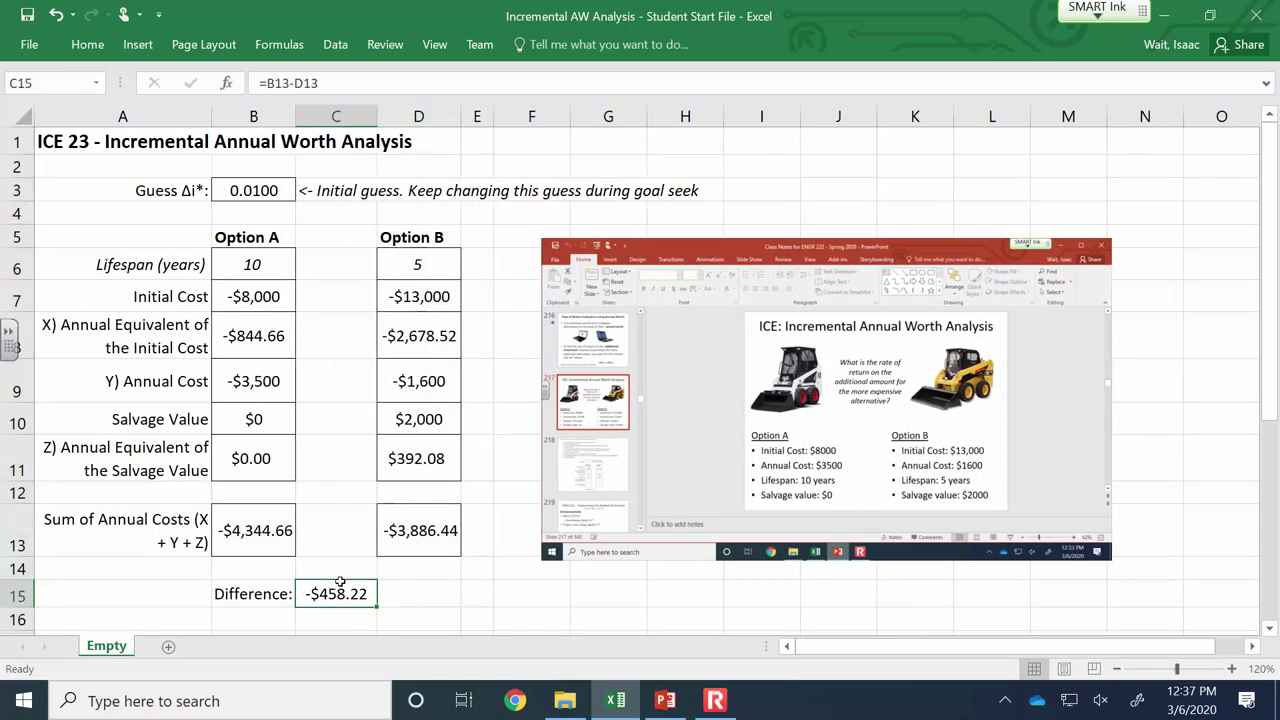
click(262, 192)
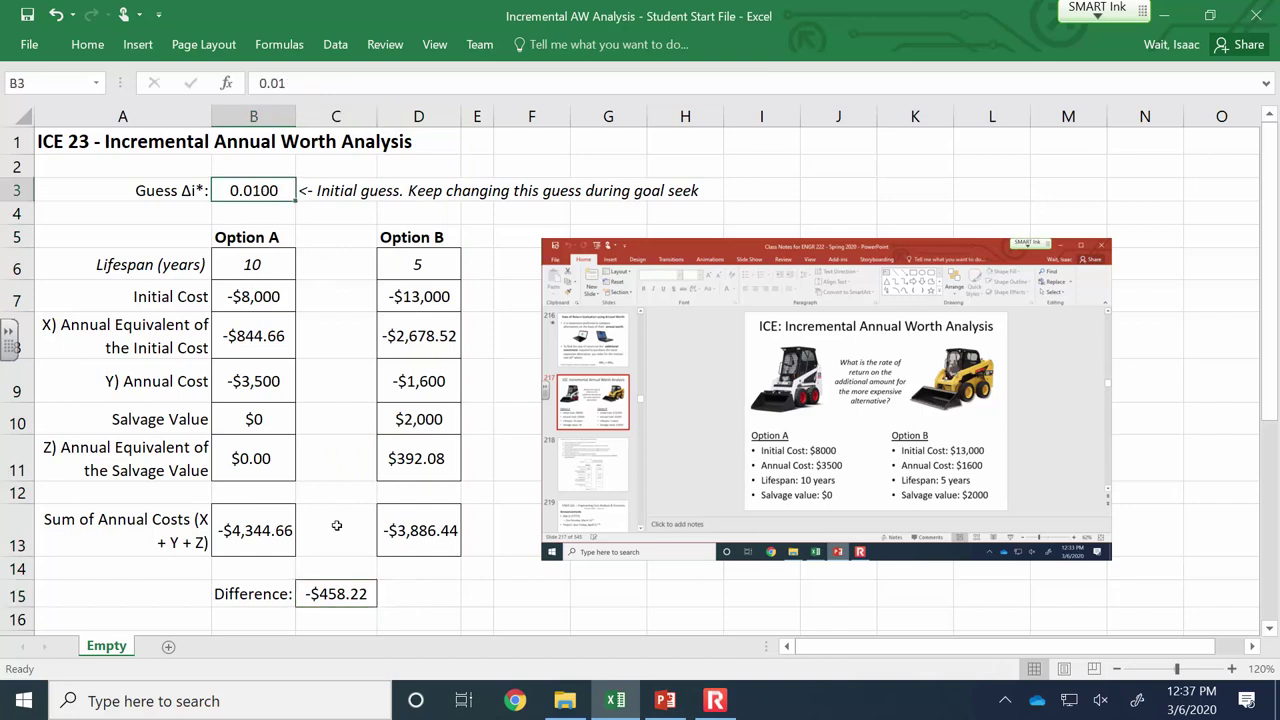
click(340, 594)
click(250, 198)
click(715, 700)
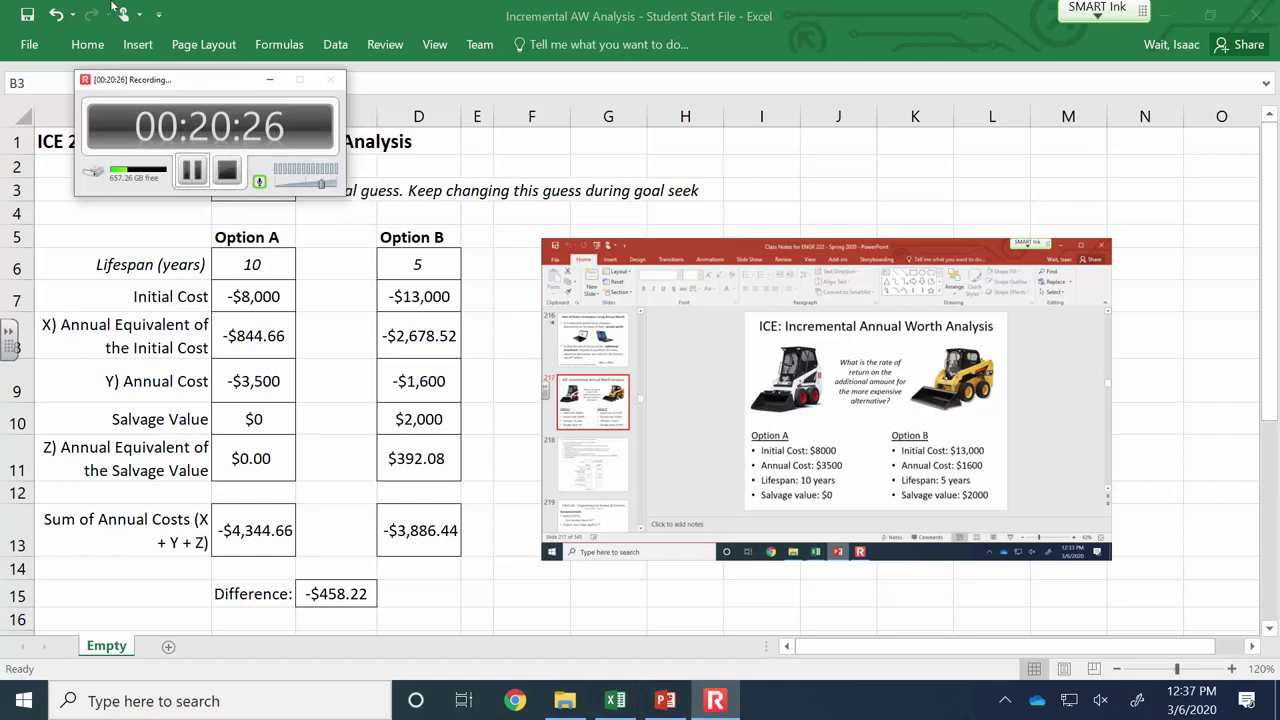
click(199, 174)
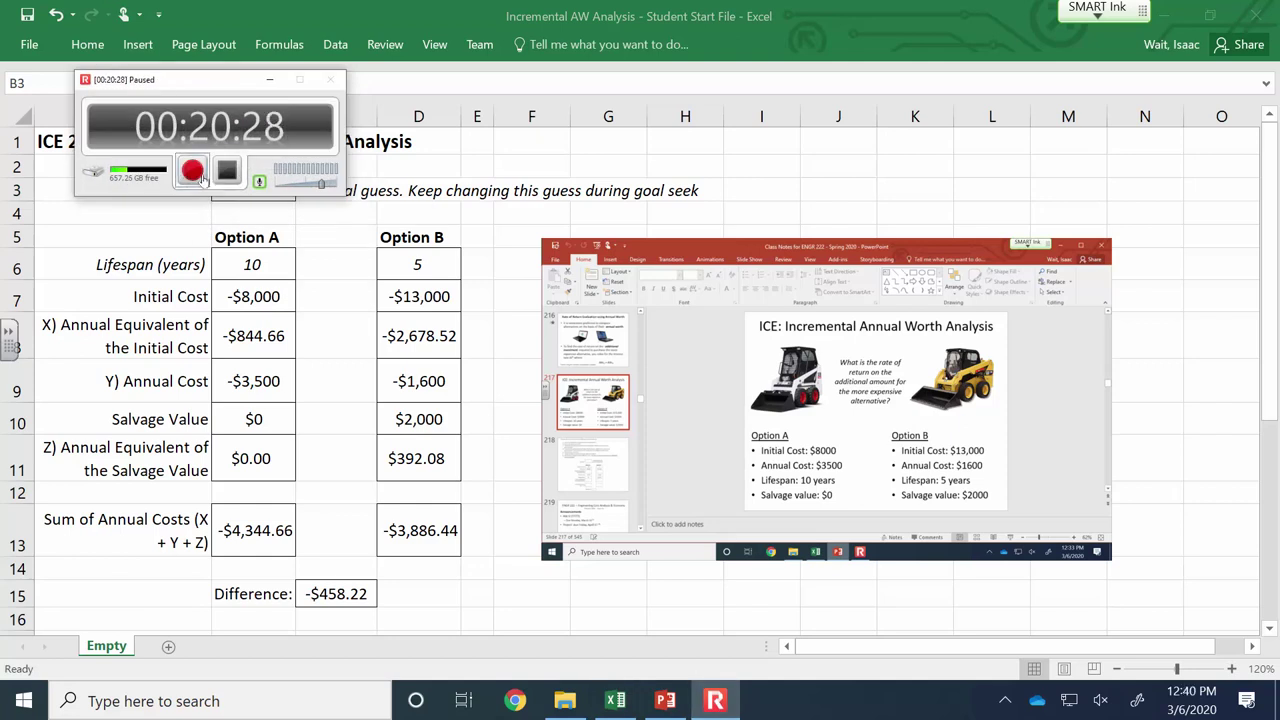
click(199, 174)
Try guesses of 0.02 and 0.03 for Δi* in B3, keeping B4 empty.
text(.0200)
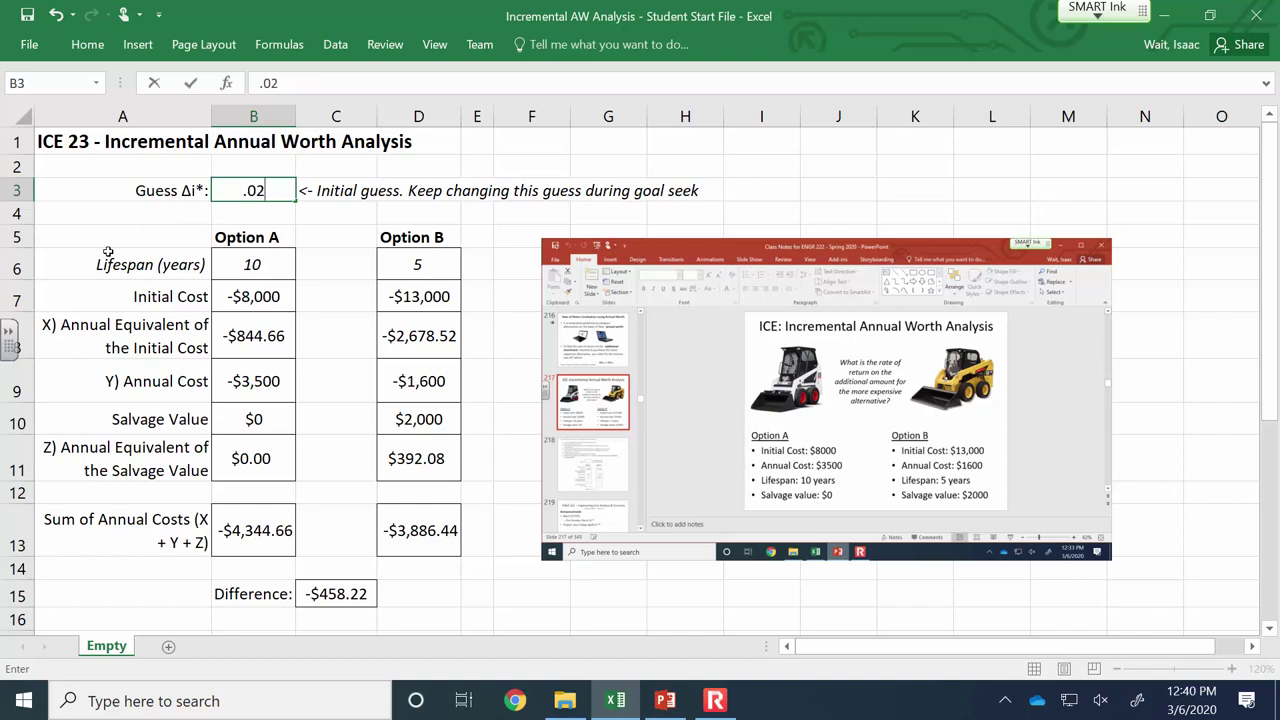
key(Return)
text(.03)
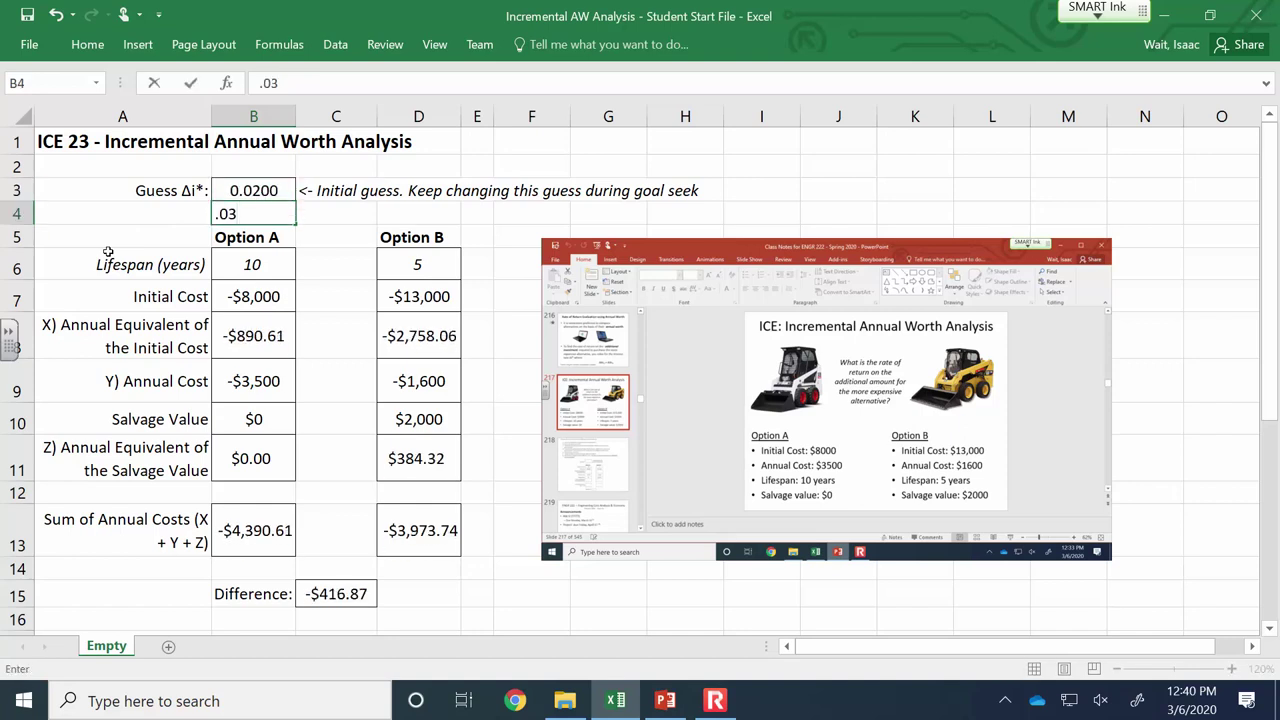
key(Left)
key(Right)
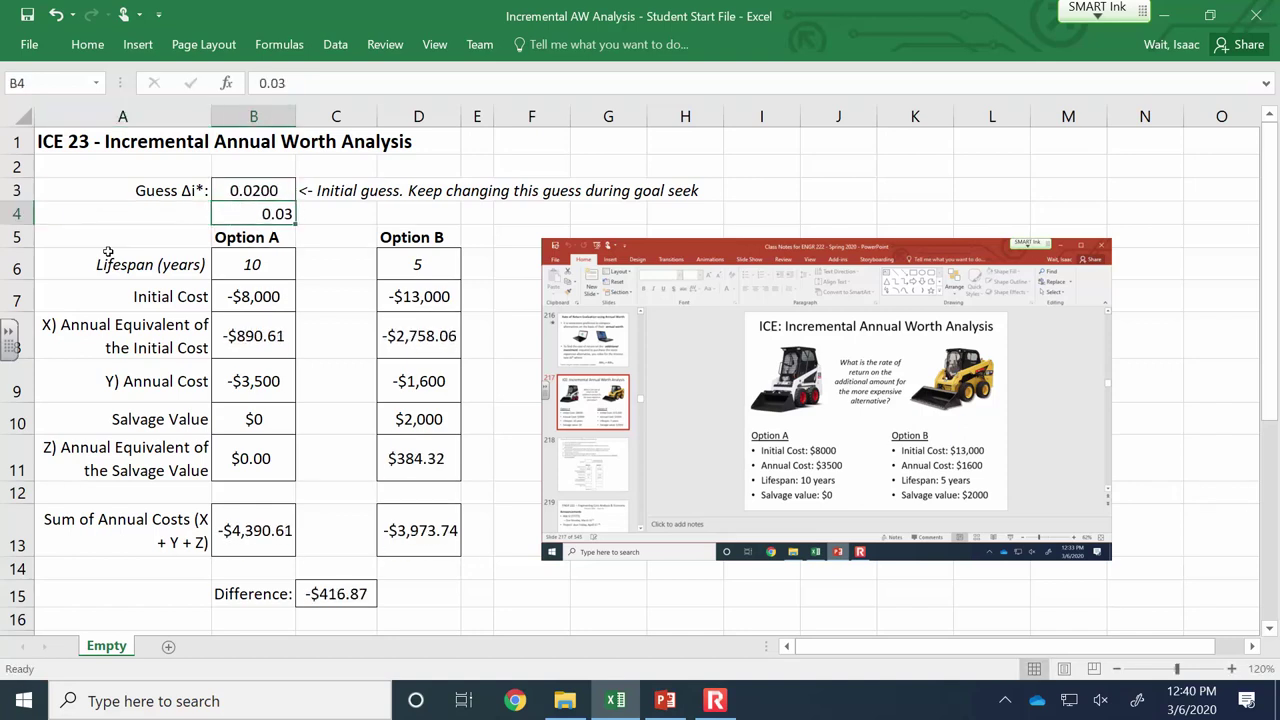
key(Up)
text(.03)
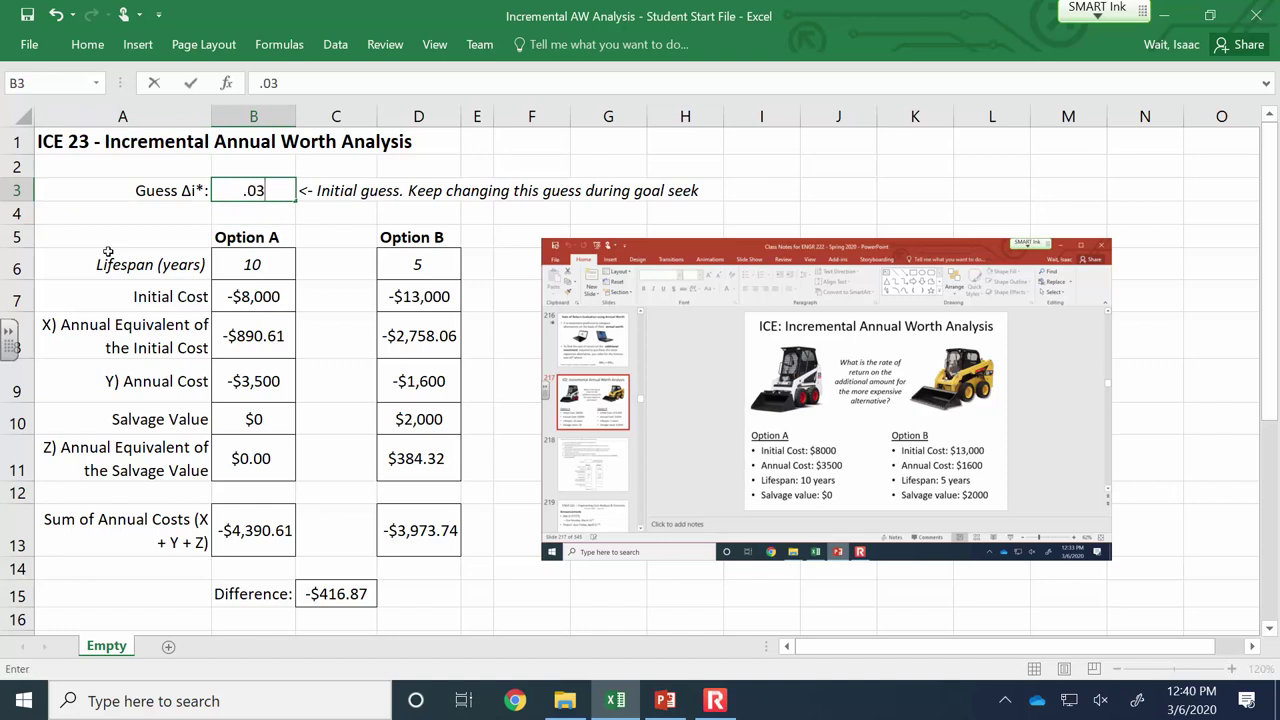
key(Return)
Try a guess of 0.04 for Δi* in B3.
key(Up)
key(F2)
key(Delete)
key(Delete)
key(Delete)
key(Delete)
text(.04)
key(Return)
key(Up)
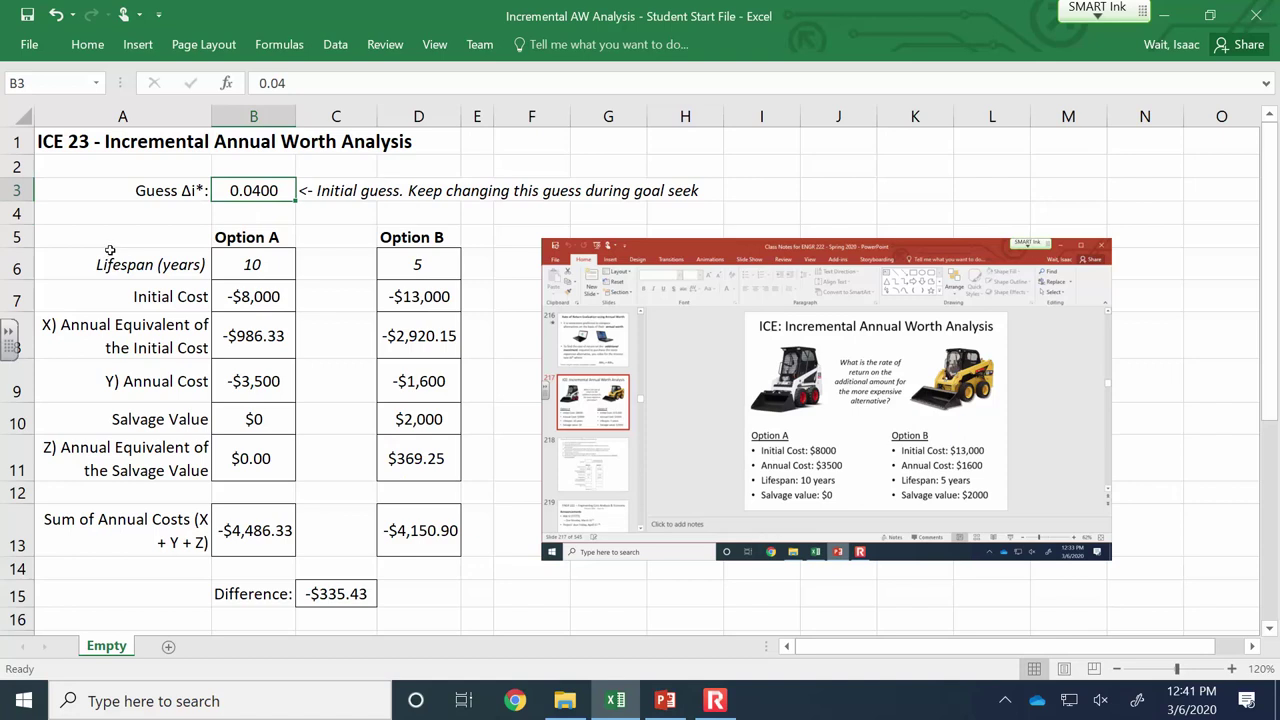
Run Goal Seek to bring the difference in C15 to 0 by changing the Δi* guess in B3, and accept the solution.
click(335, 44)
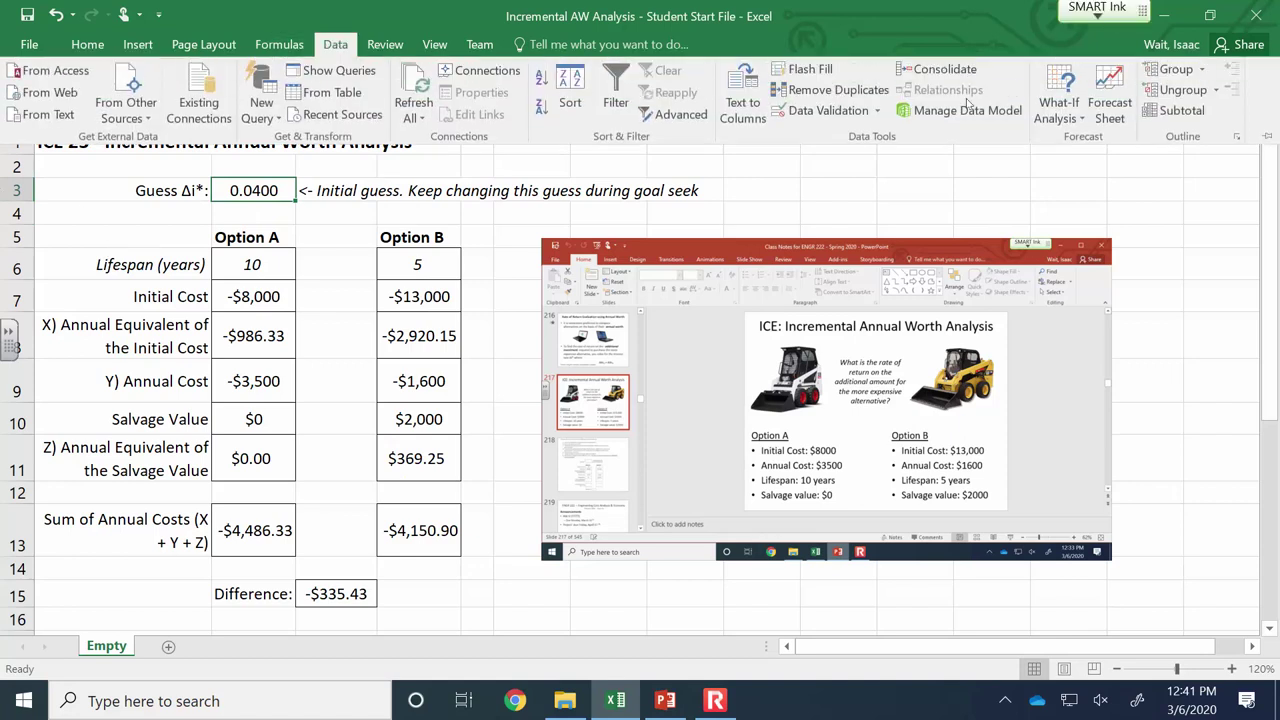
click(1057, 102)
click(1081, 163)
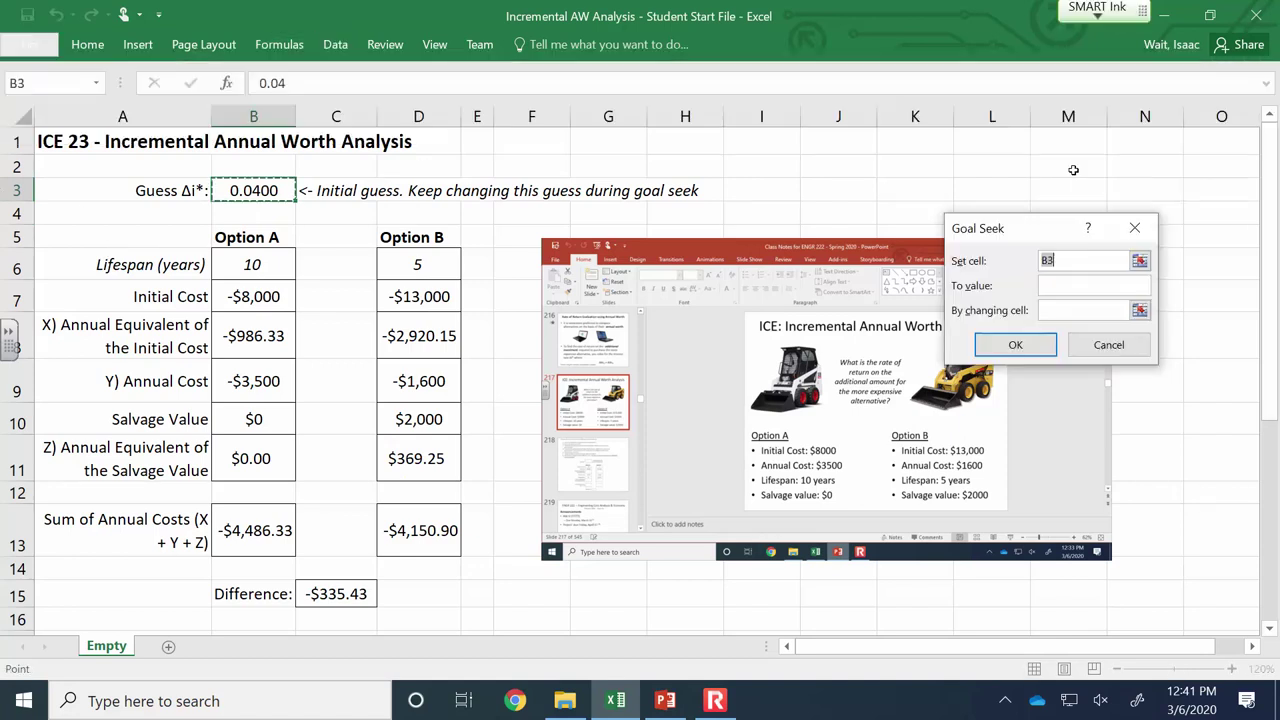
click(350, 592)
click(1134, 285)
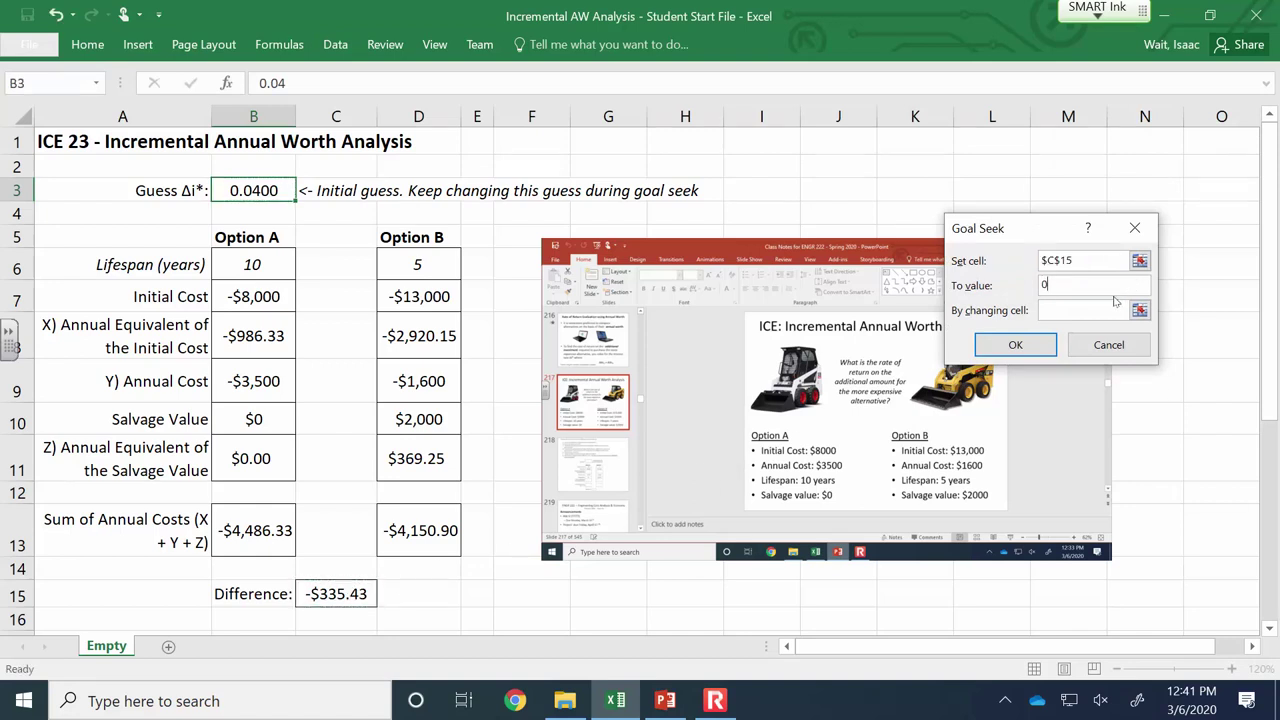
click(1139, 310)
click(279, 197)
click(1146, 254)
click(1035, 345)
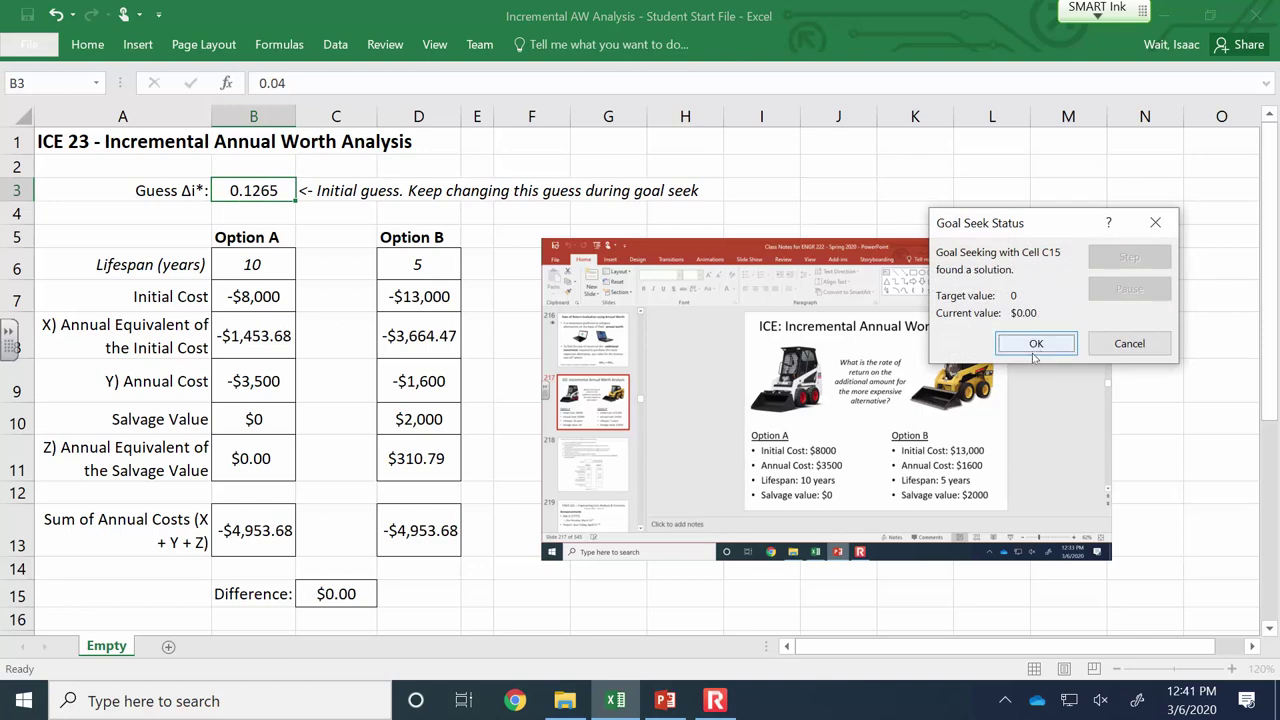
click(1035, 350)
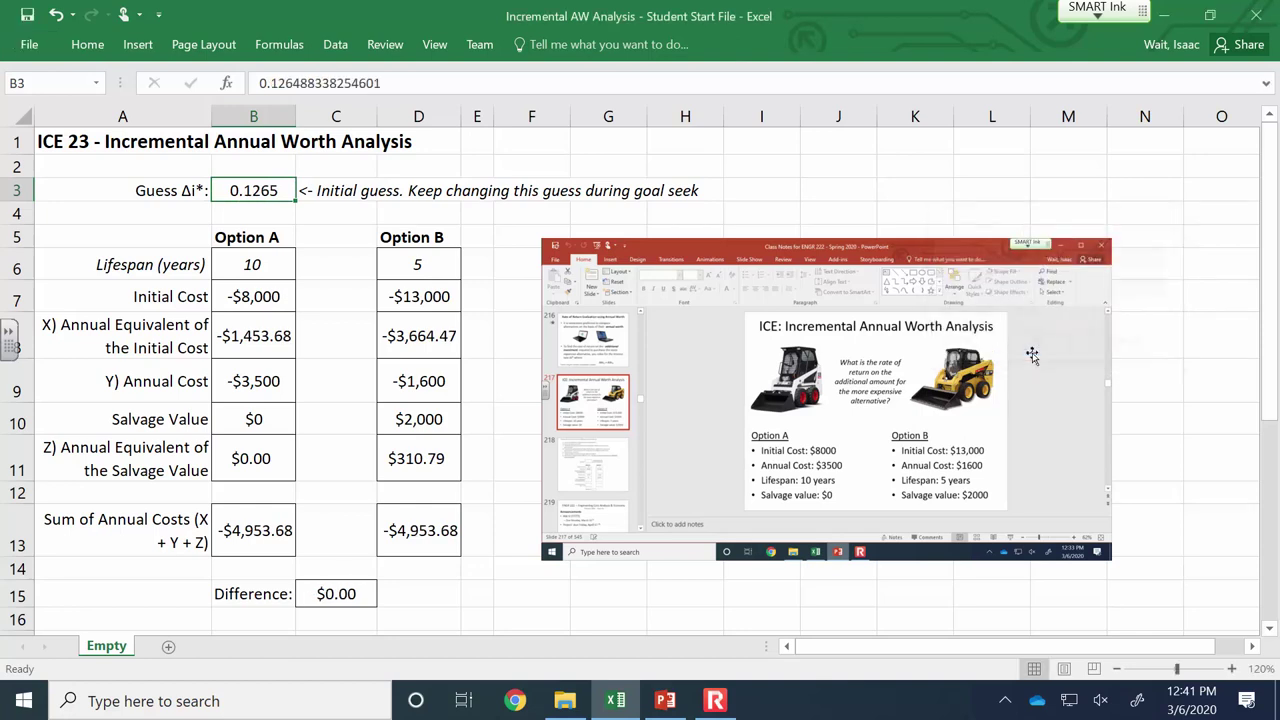
Try a guess of 0.09 for Δi* in B3 and inspect Option B's sum of annual costs in D13.
click(1231, 668)
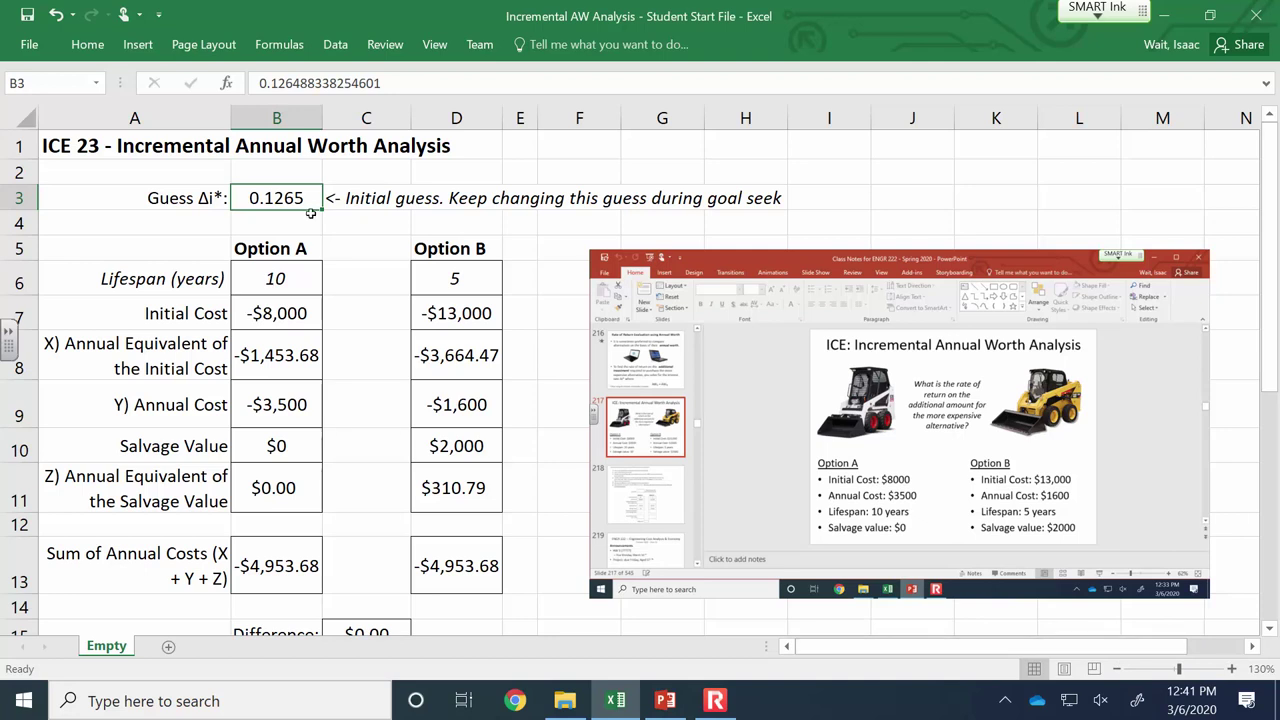
click(1119, 669)
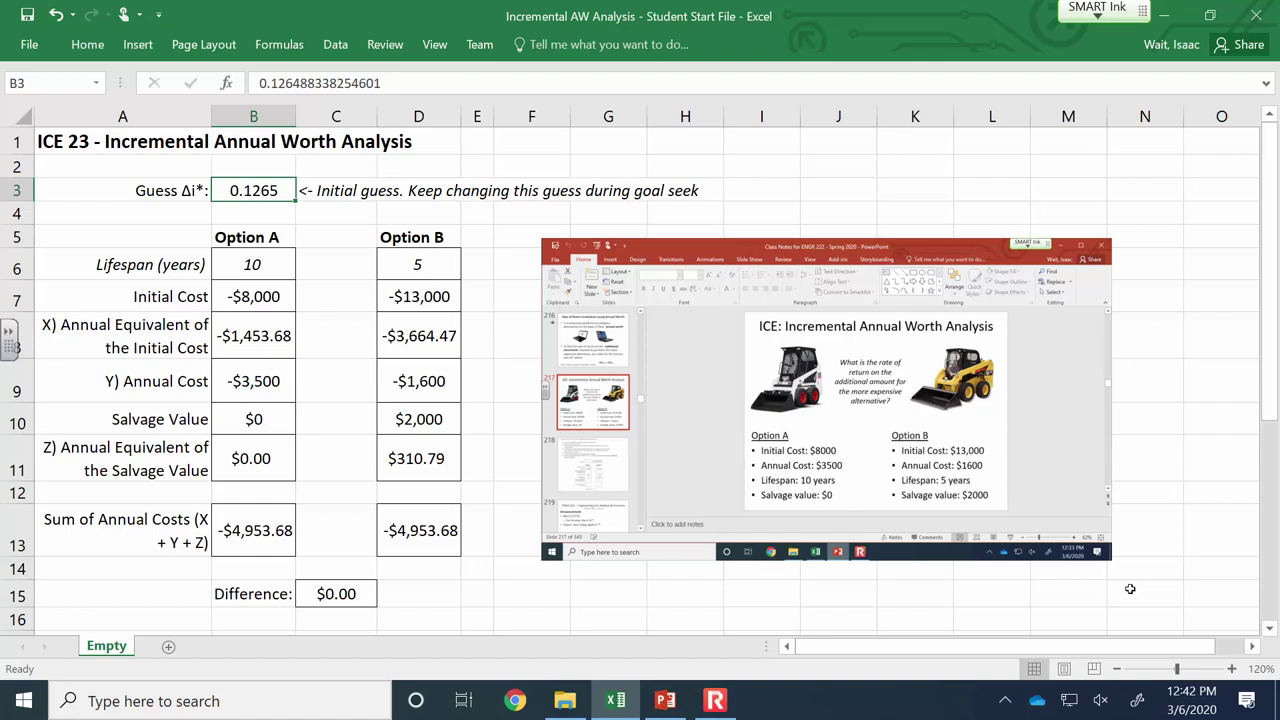
double_click(268, 190)
text(.09)
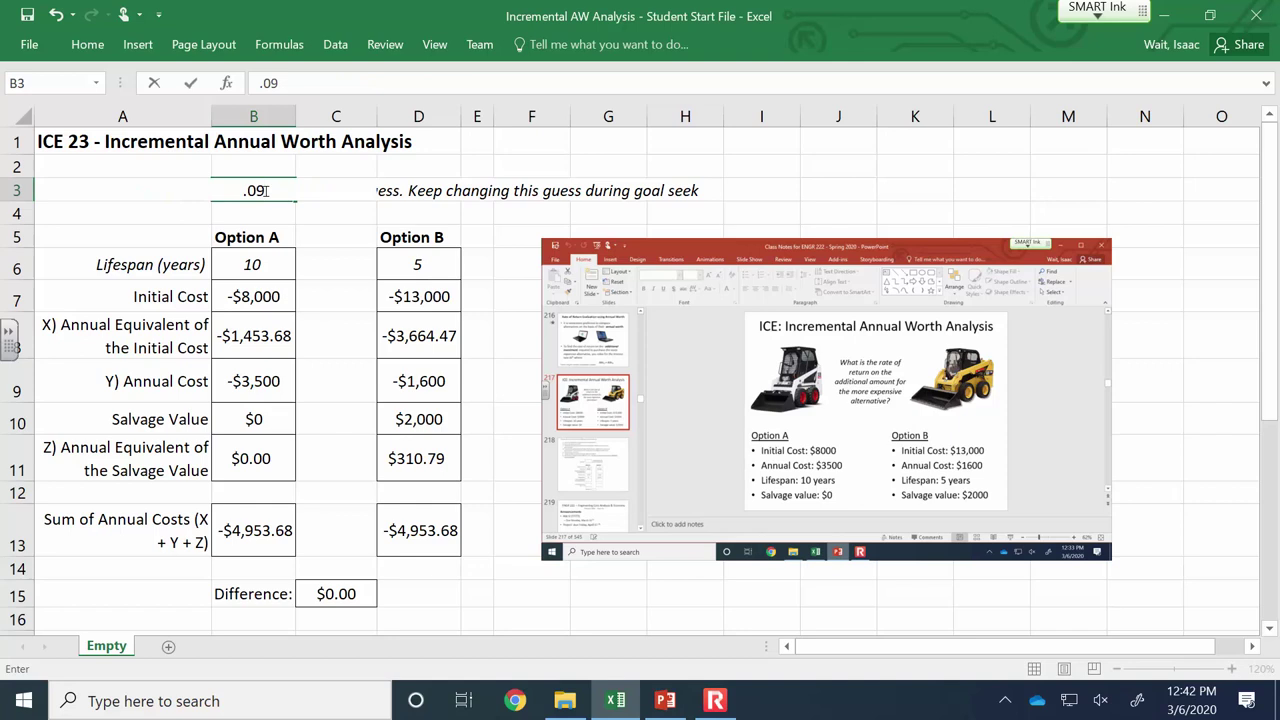
key(Return)
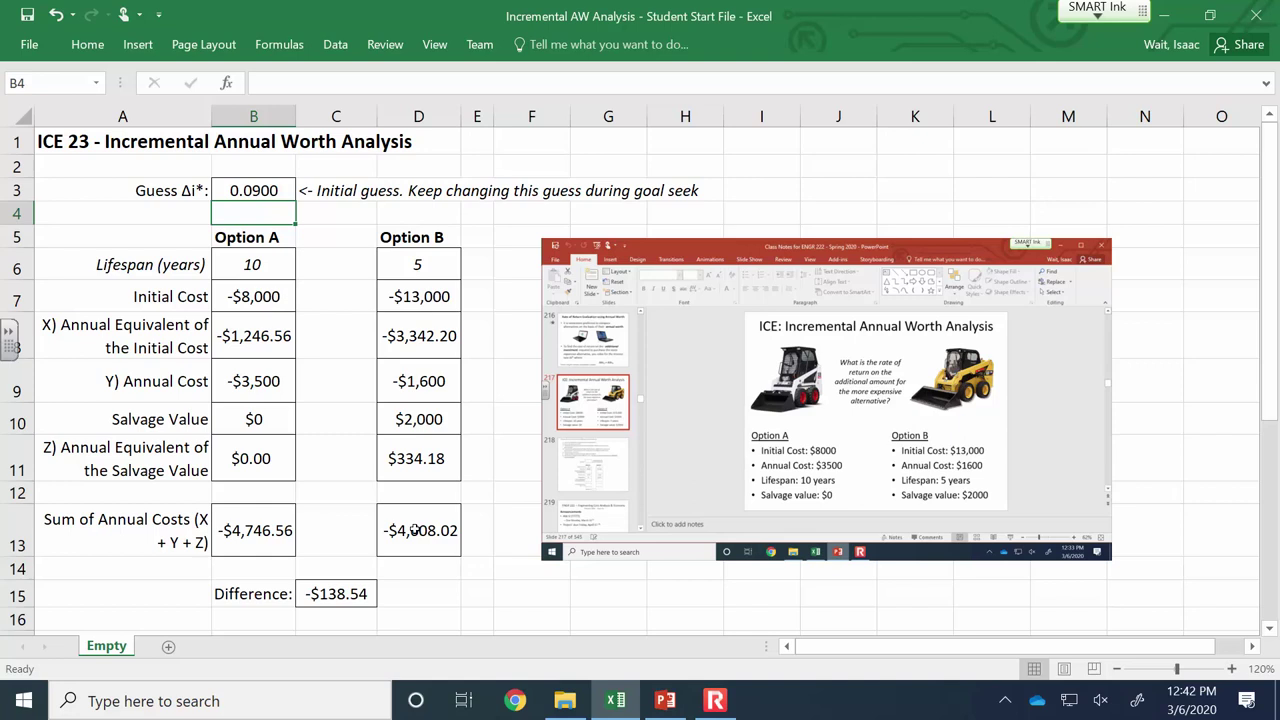
click(262, 193)
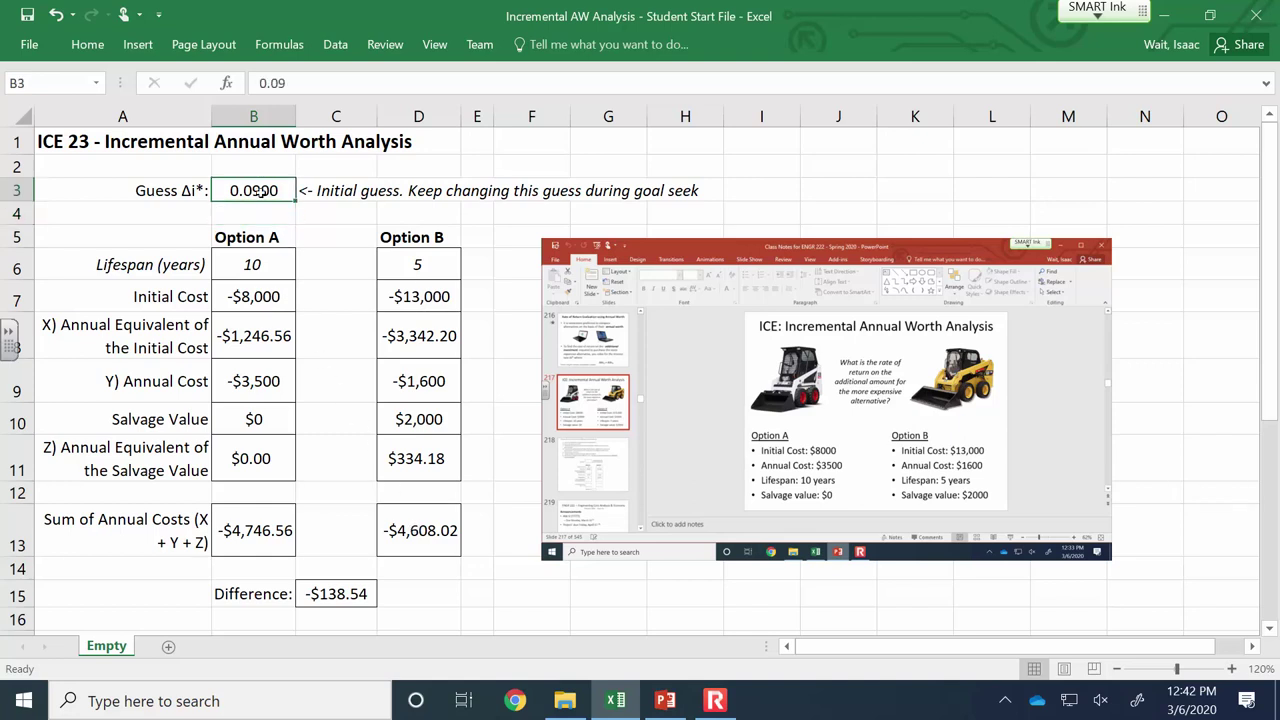
click(400, 240)
click(436, 545)
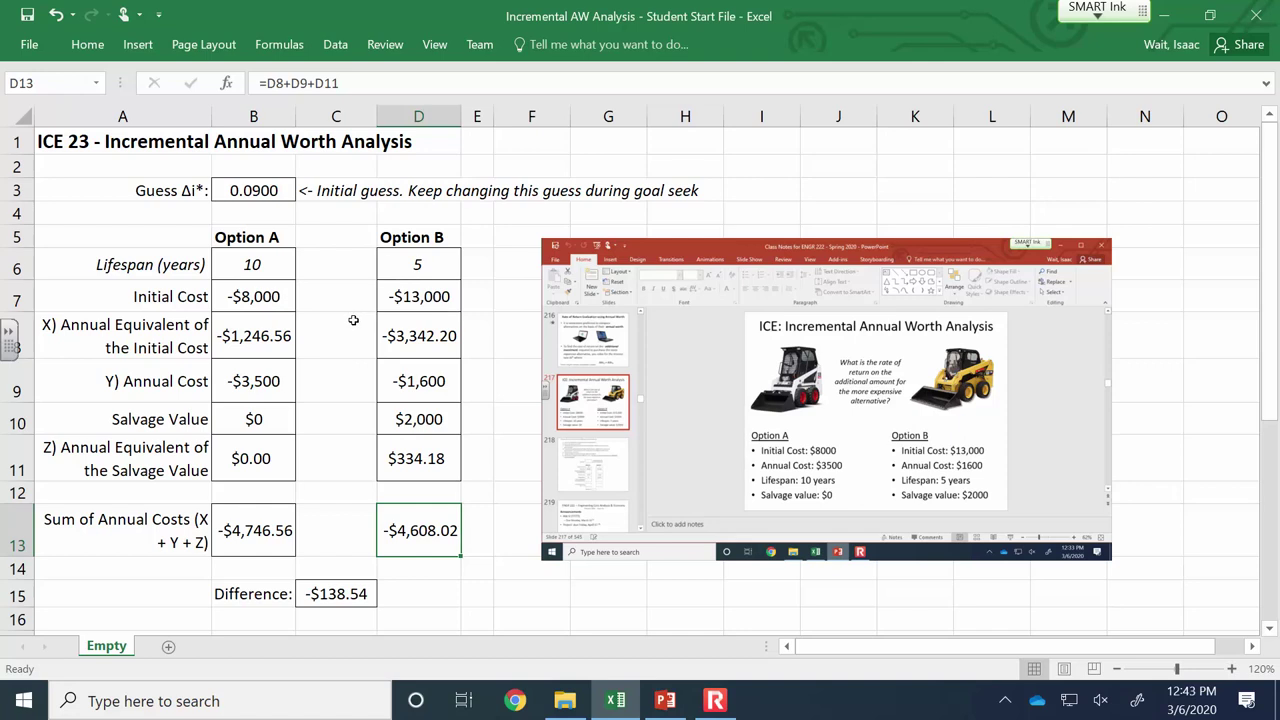
Undo the 0.09 guess and the Goal Seek solution, and enter 0.09 as the Δi* guess in B3.
key(ctrl+z)
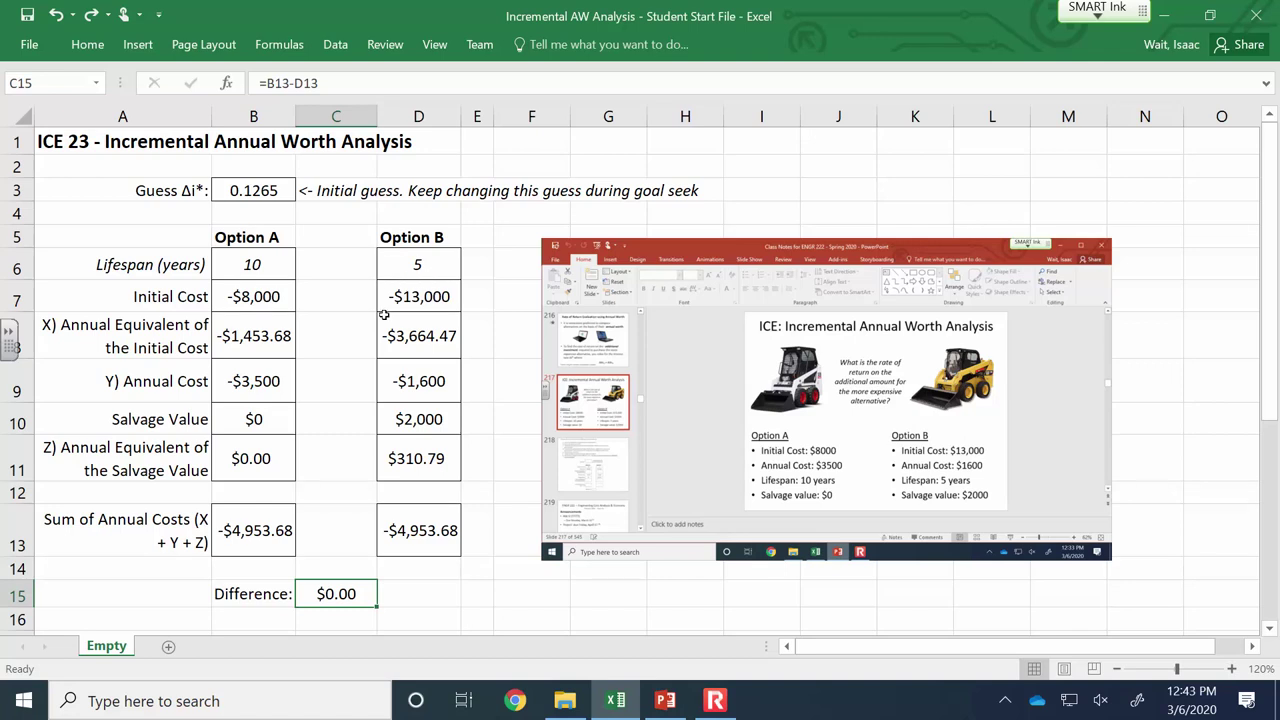
scroll(371, 325, up, 1)
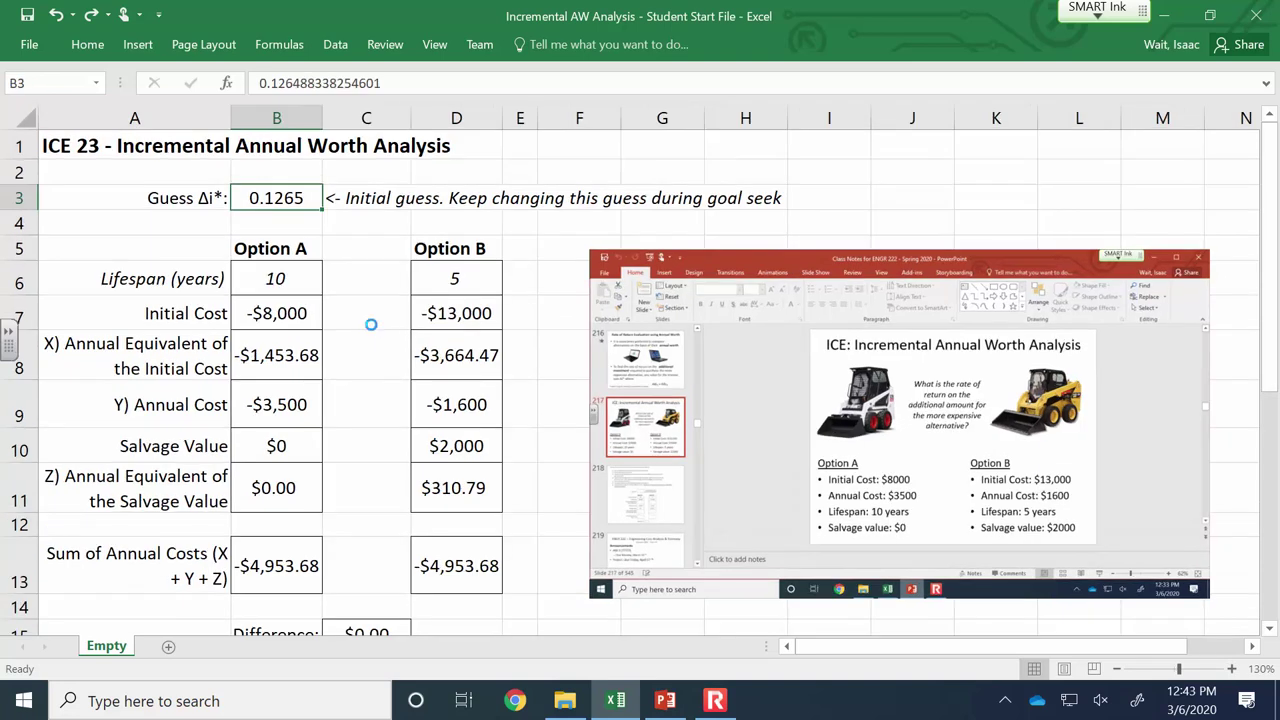
scroll(371, 325, down, 1)
key(ctrl+z)
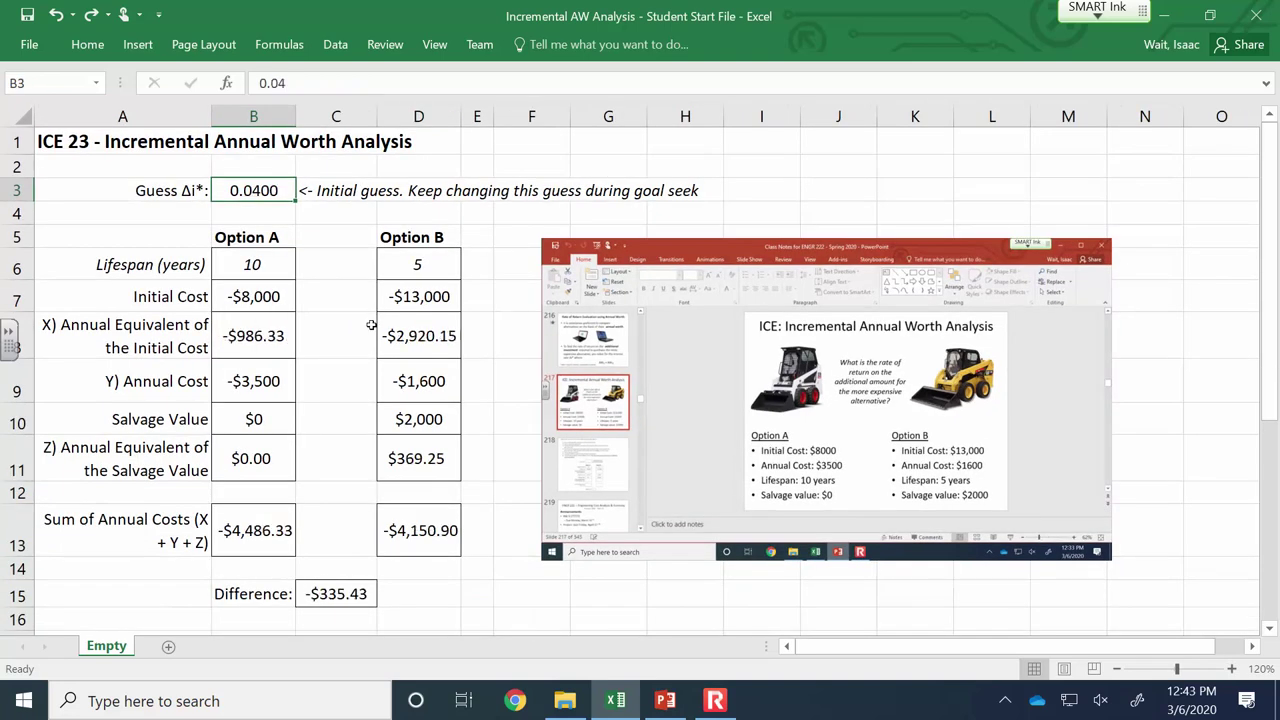
text(.09)
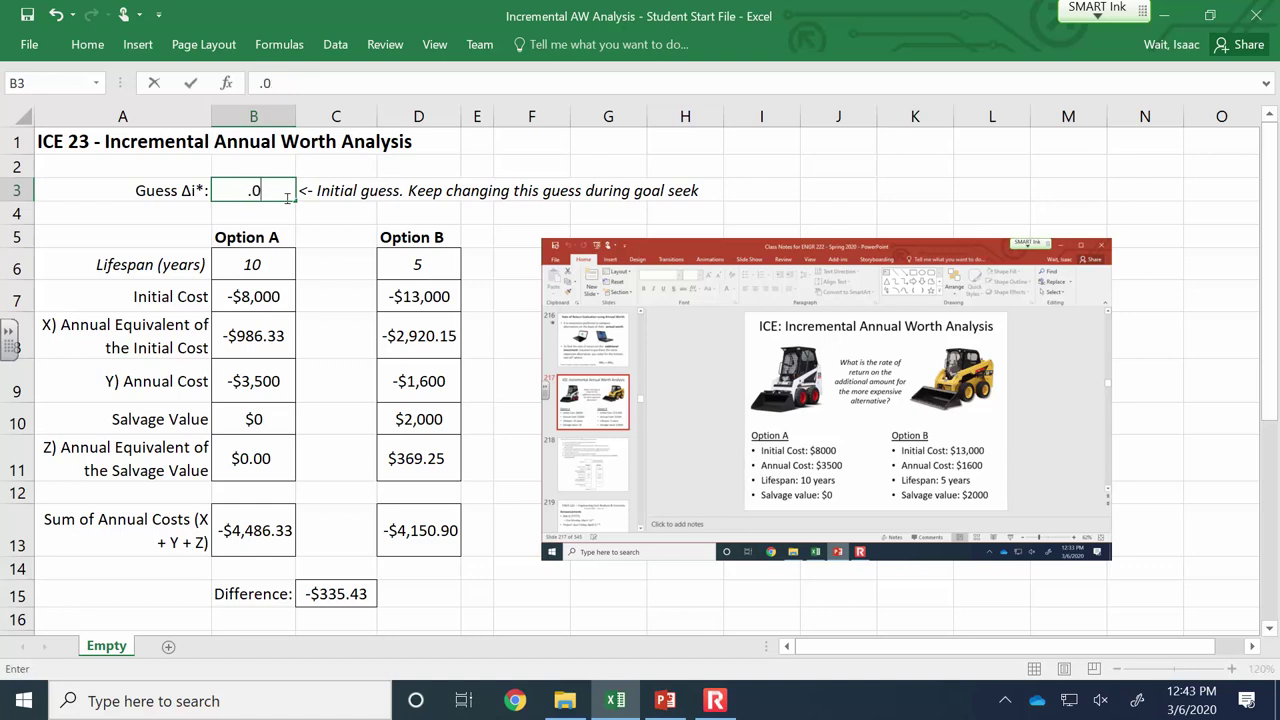
key(Return)
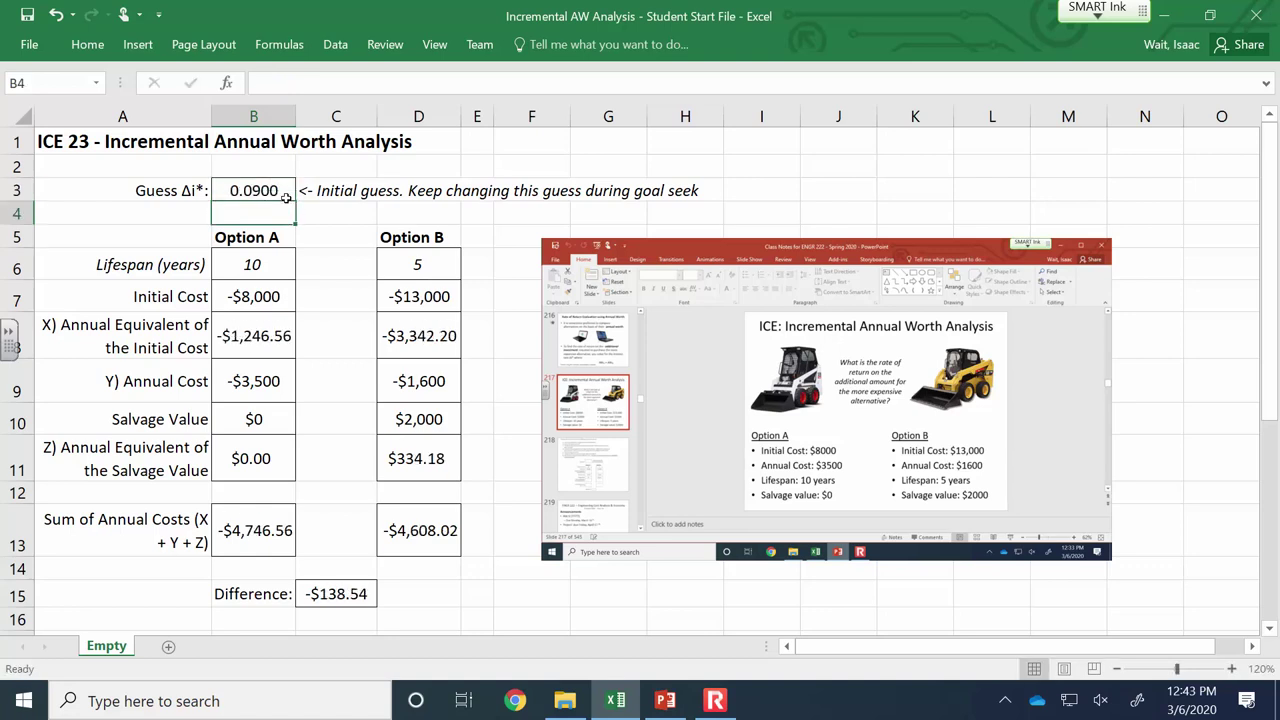
click(430, 290)
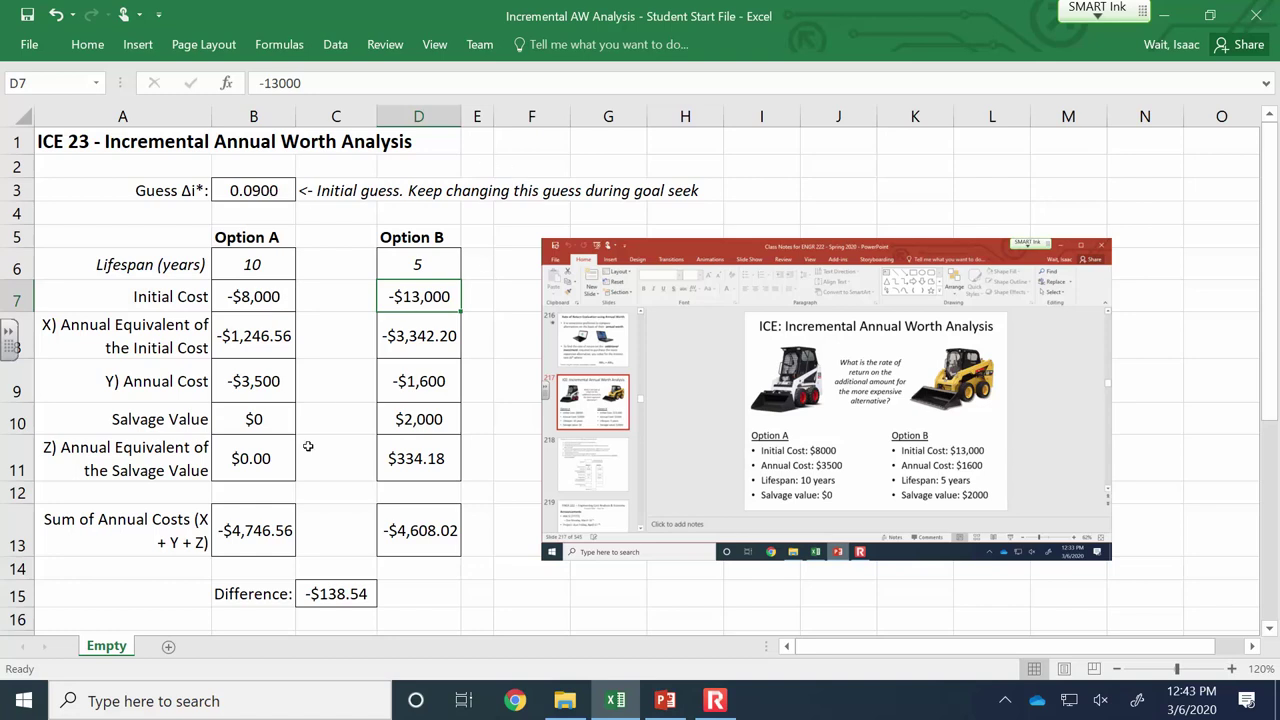
text(.)
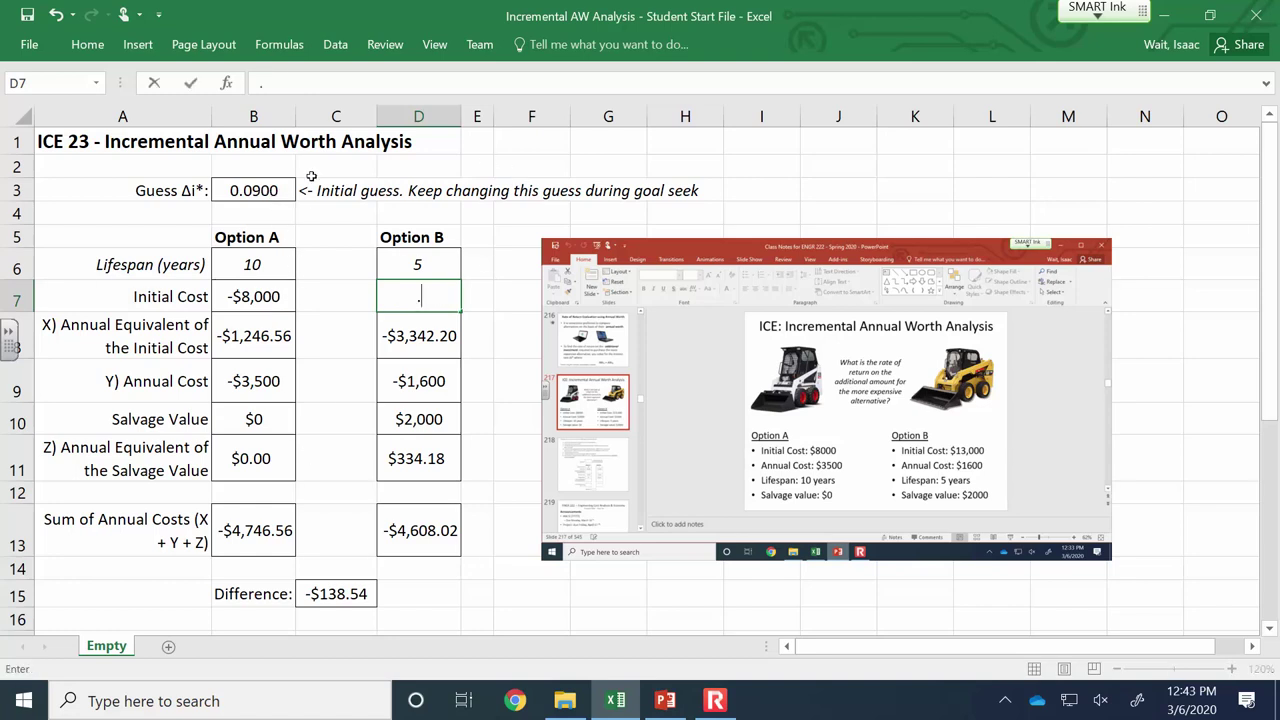
key(Escape)
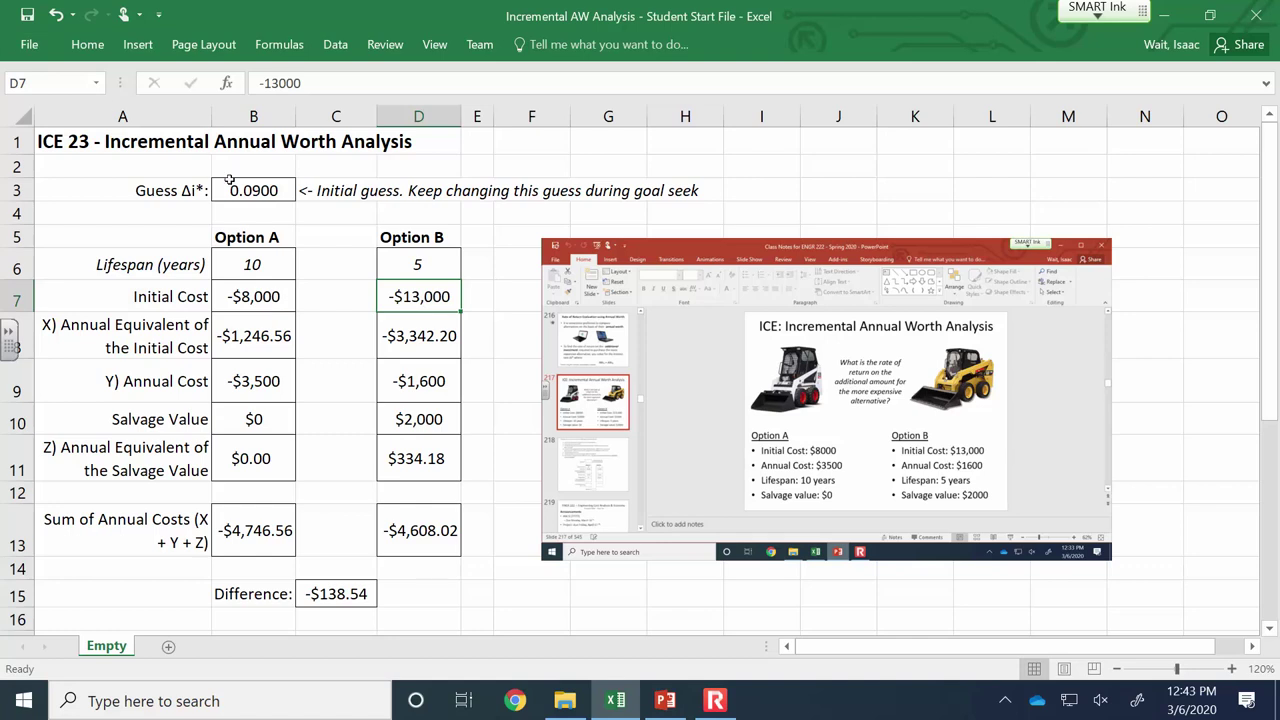
Set the Δi* guess in B3 to 0.1265 and keep that cell selected.
click(243, 190)
text(.1265)
key(Return)
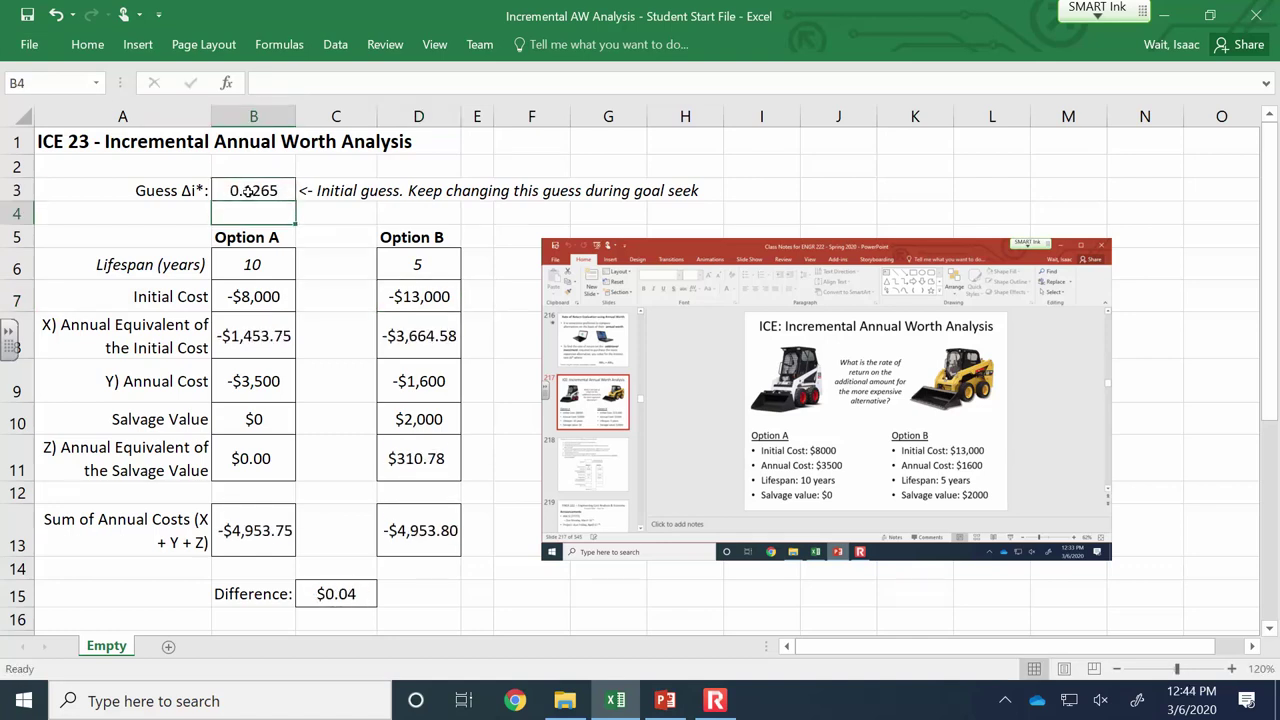
click(285, 196)
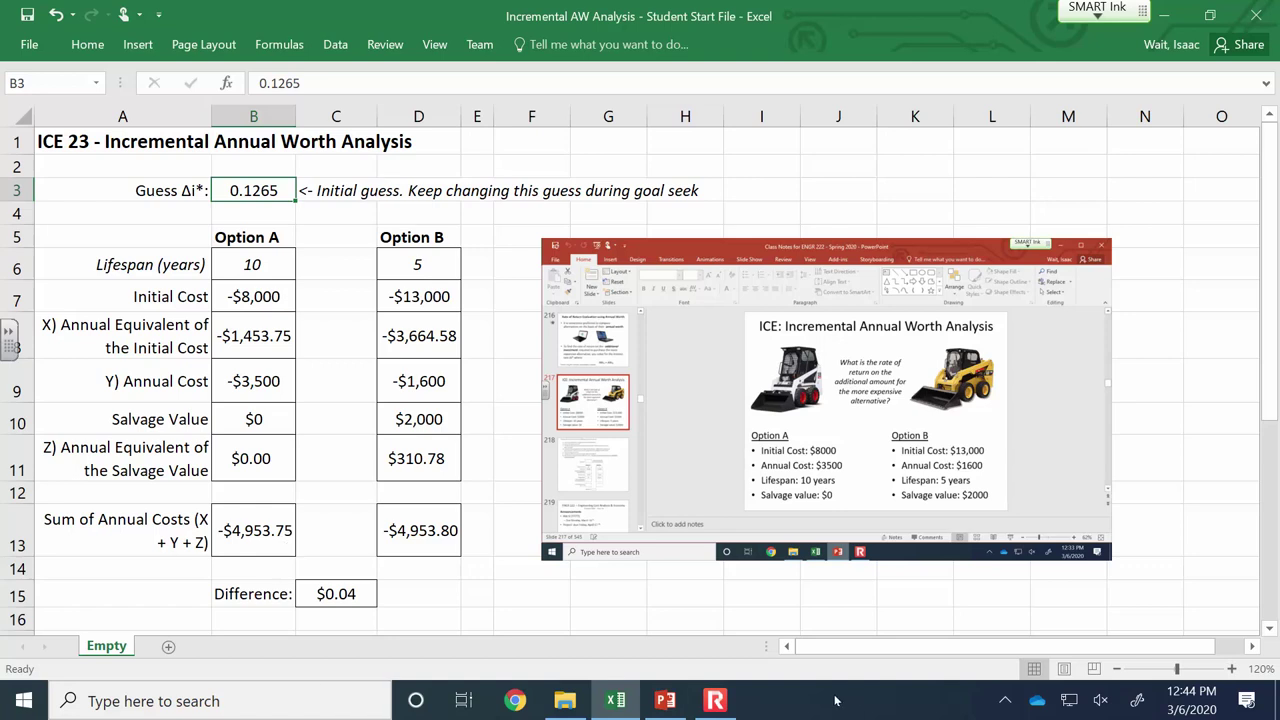
Examine the PMT formula for Option B's annual equivalent of the salvage value in D11.
click(471, 592)
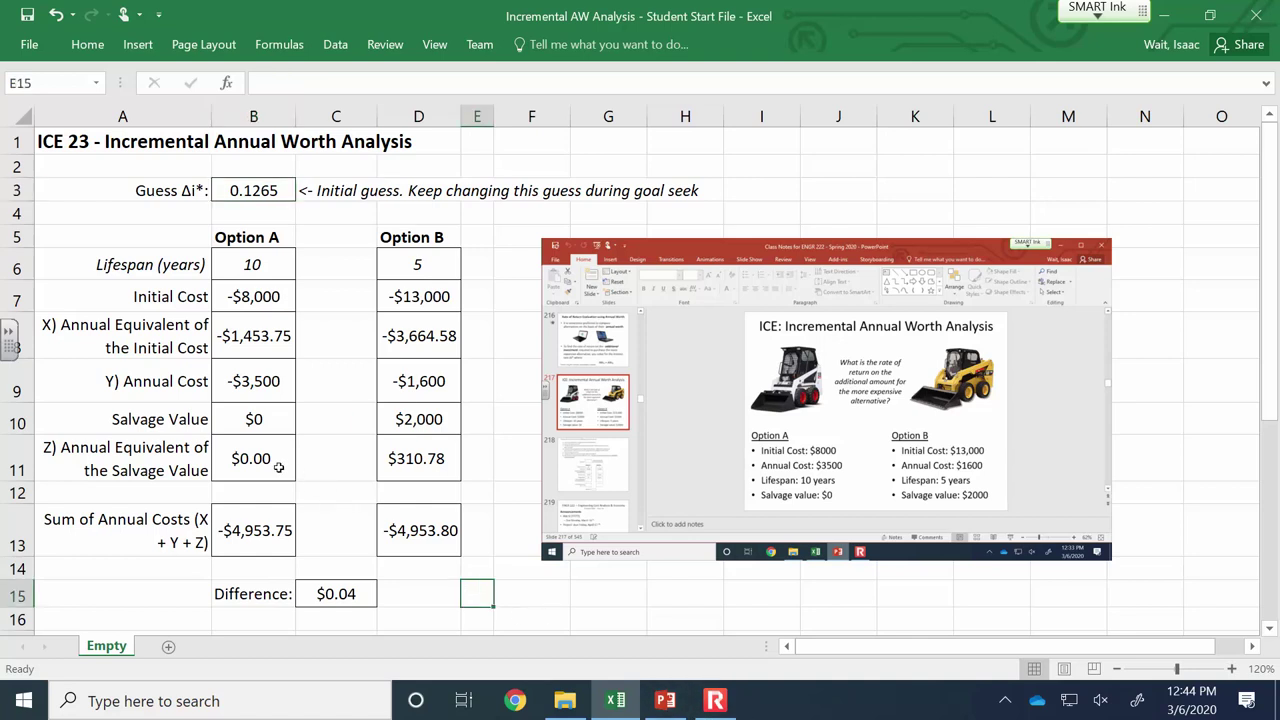
click(426, 461)
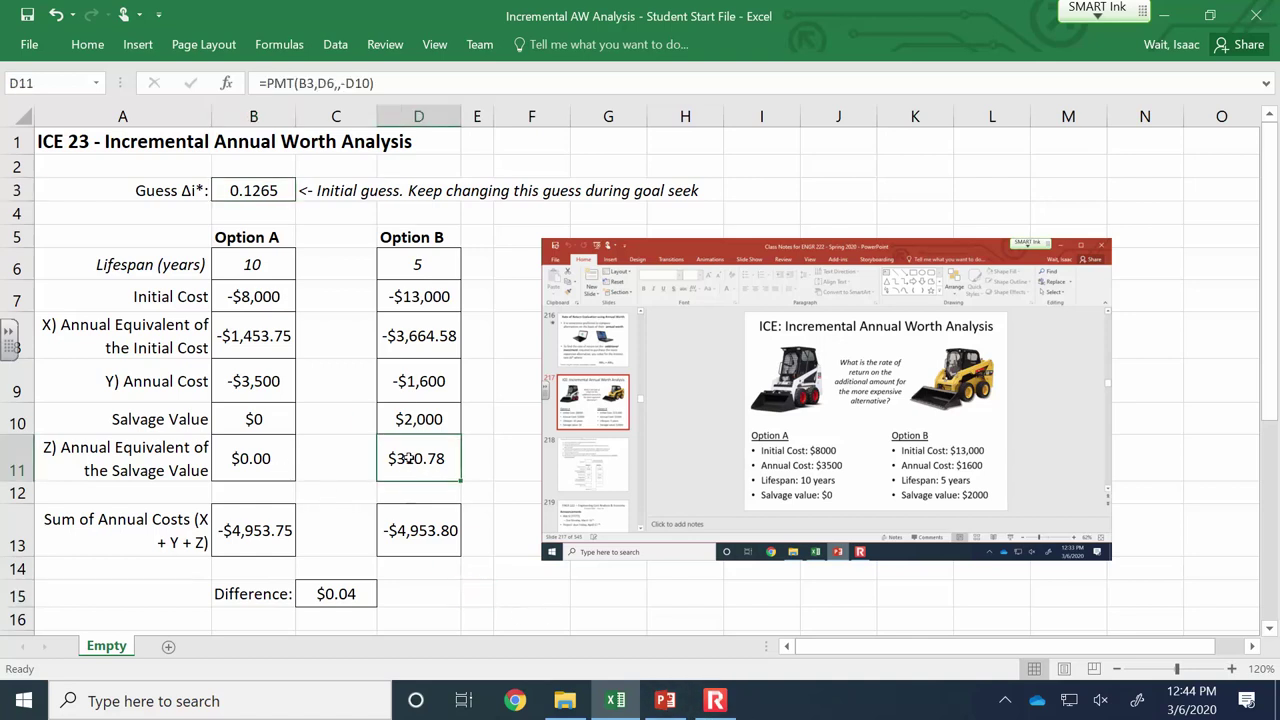
click(363, 83)
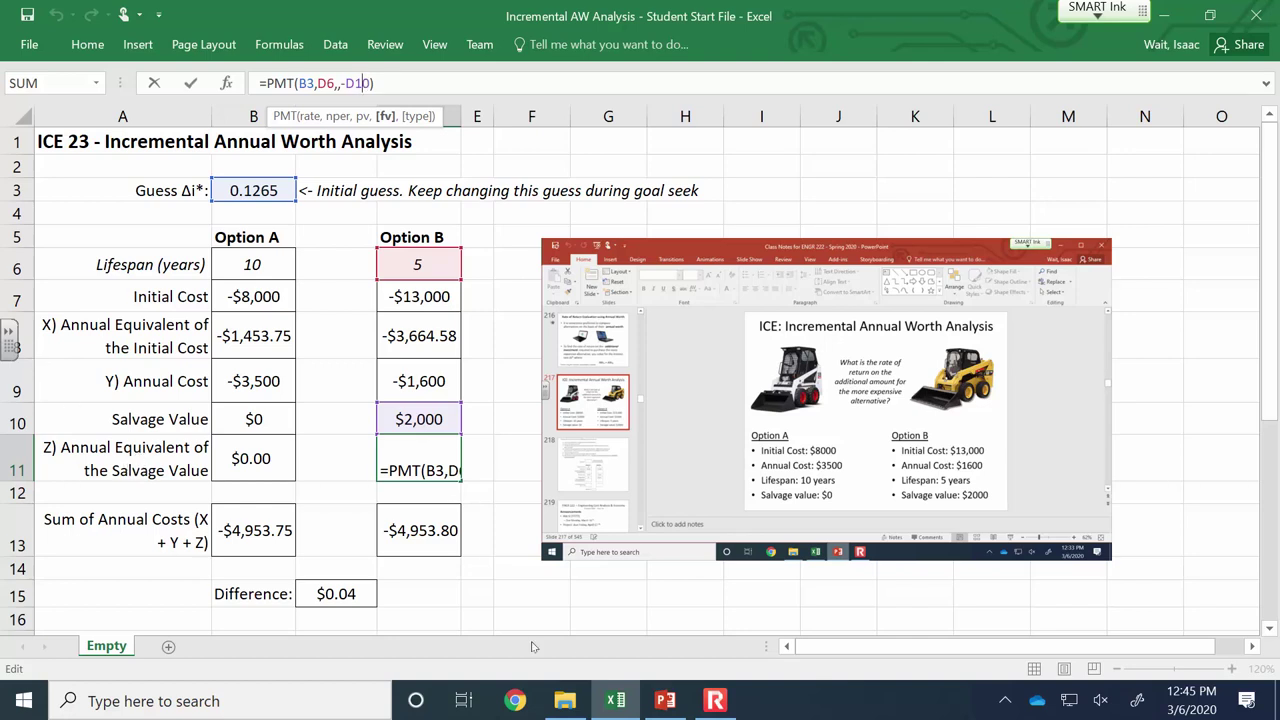
Switch to the PowerPoint class notes, highlight the HW 8 announcement on slide 215, and present that slide as a slide show.
click(666, 705)
scroll(134, 362, up, 3)
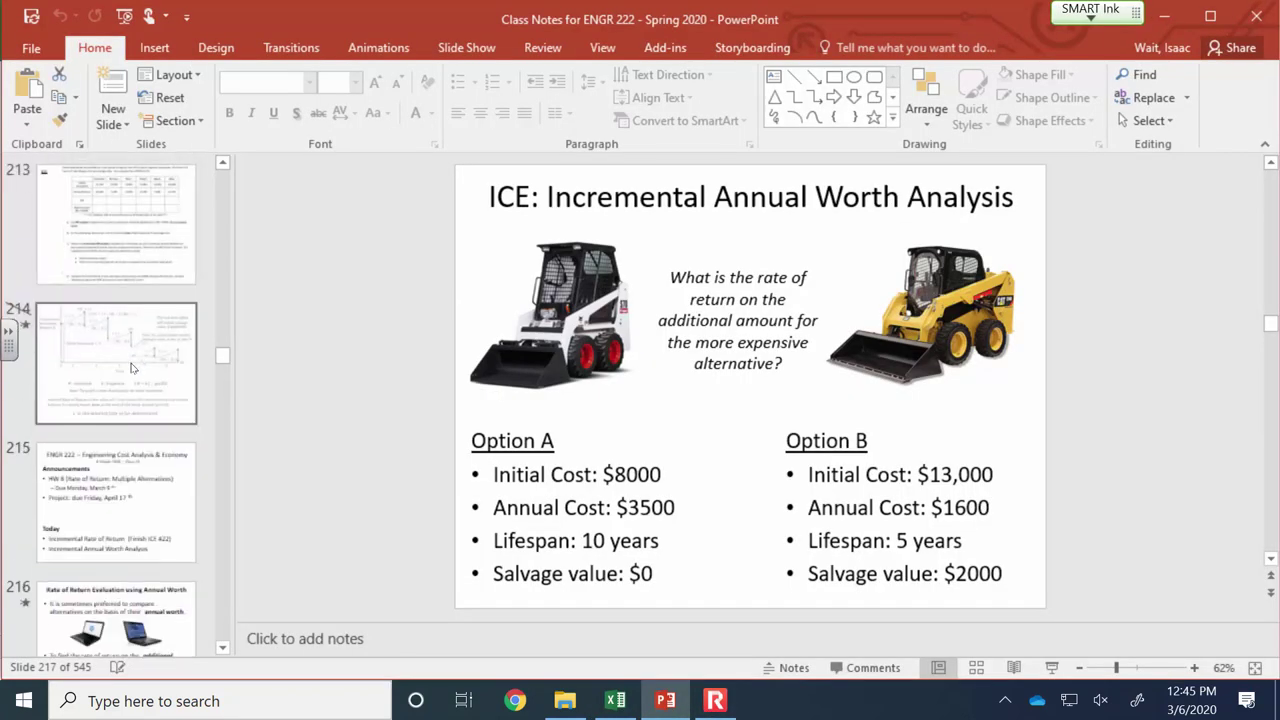
click(131, 467)
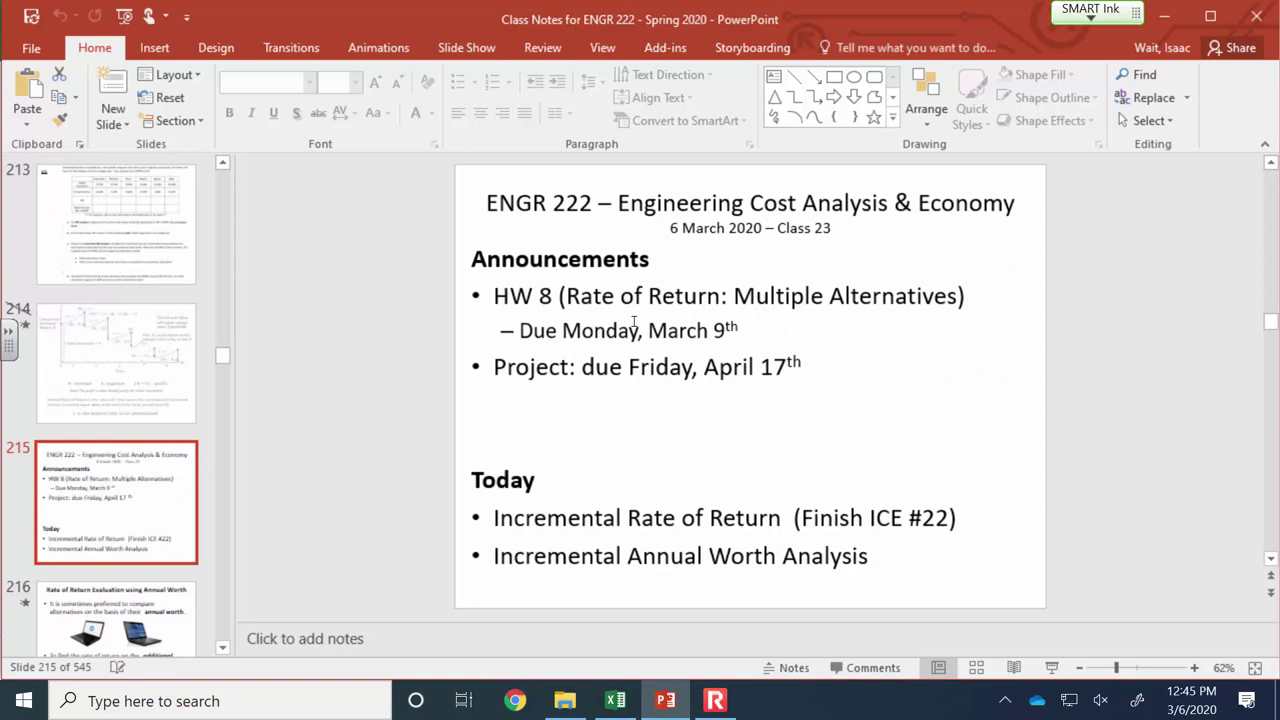
drag(740, 326, 524, 303)
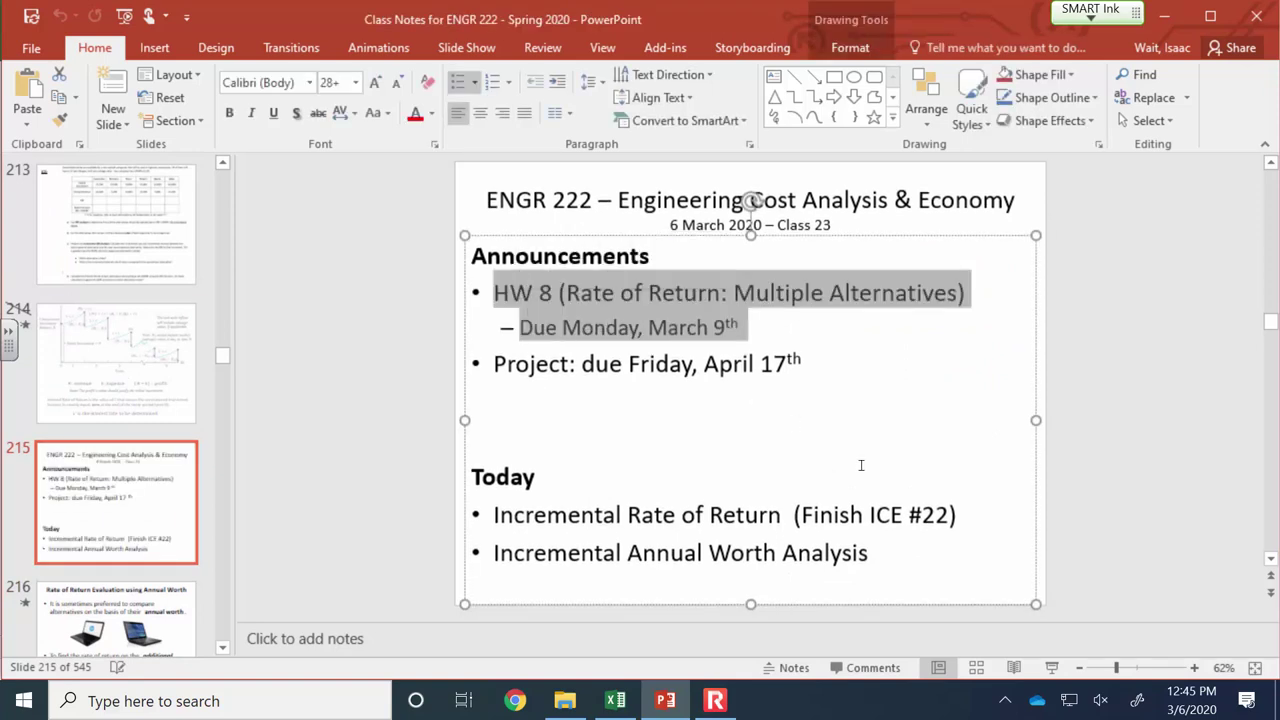
click(1051, 667)
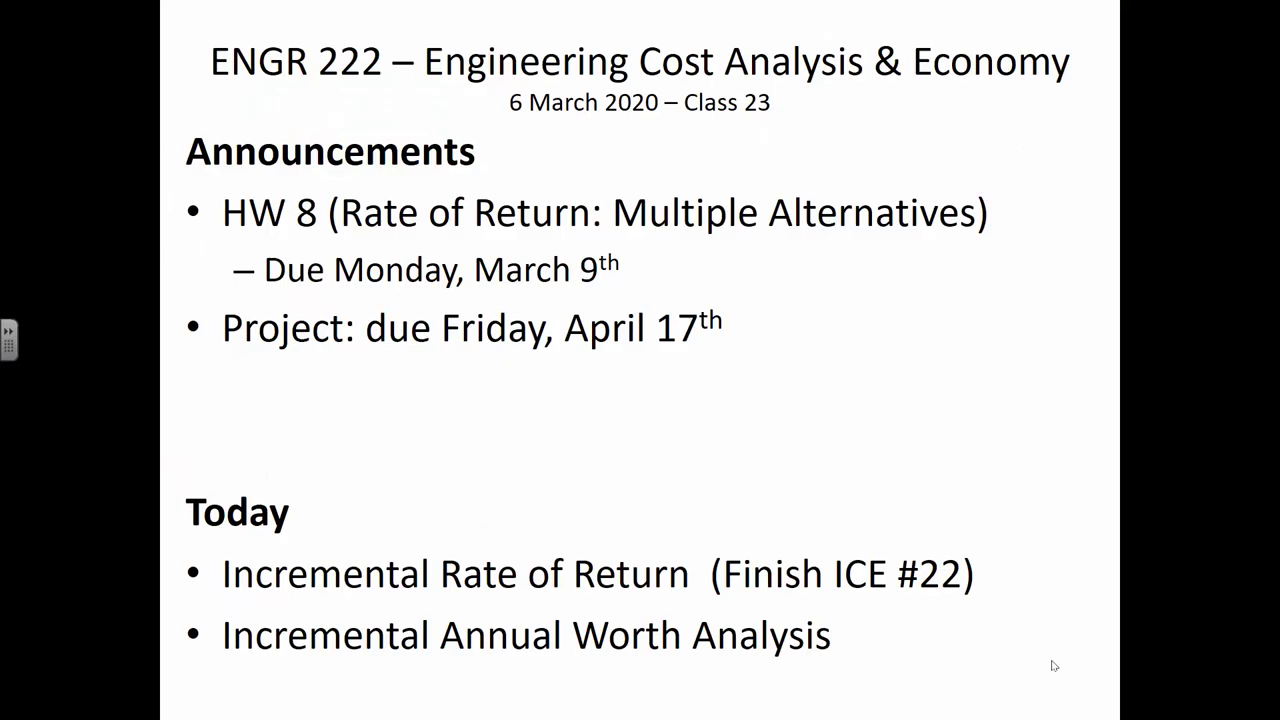